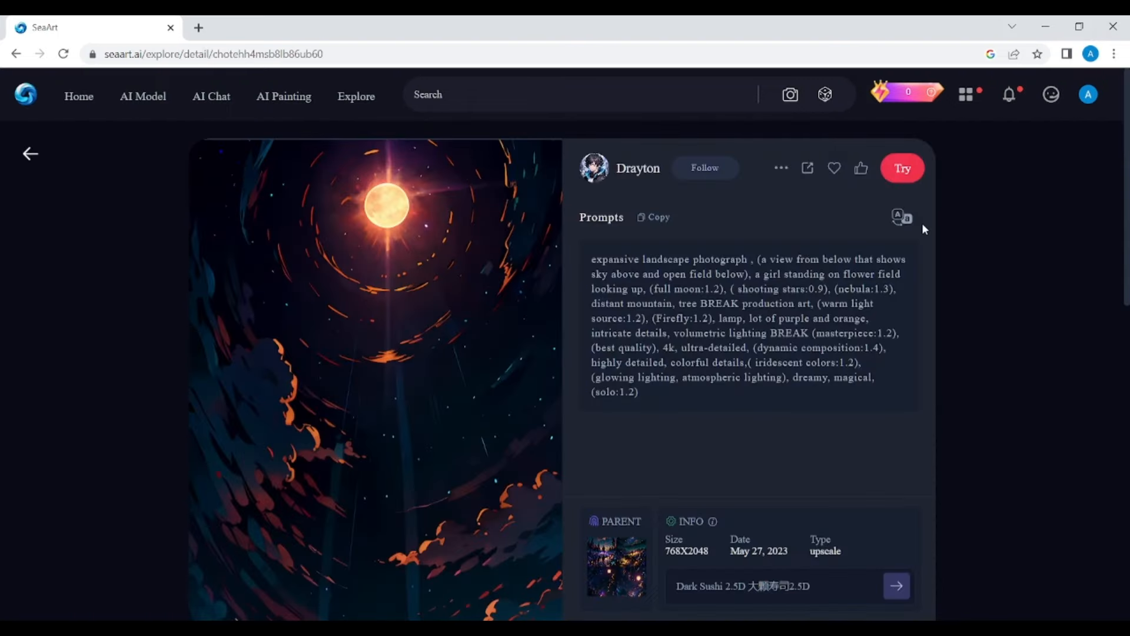
# Open the related anime image of a figure watching a cloudy sky over a city and read its prompt.
pyautogui.scroll(-10, 452, 285)
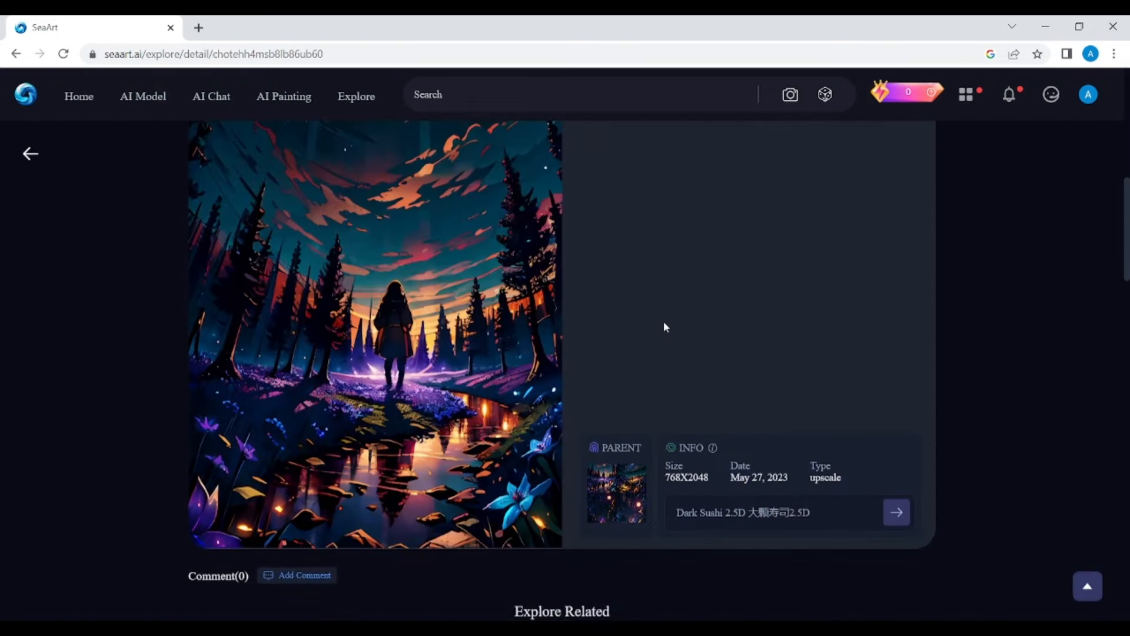
pyautogui.scroll(-4, 529, 309)
pyautogui.scroll(-5, 350, 308)
pyautogui.click(628, 268)
pyautogui.moveTo(665, 285); pyautogui.dragTo(593, 259)
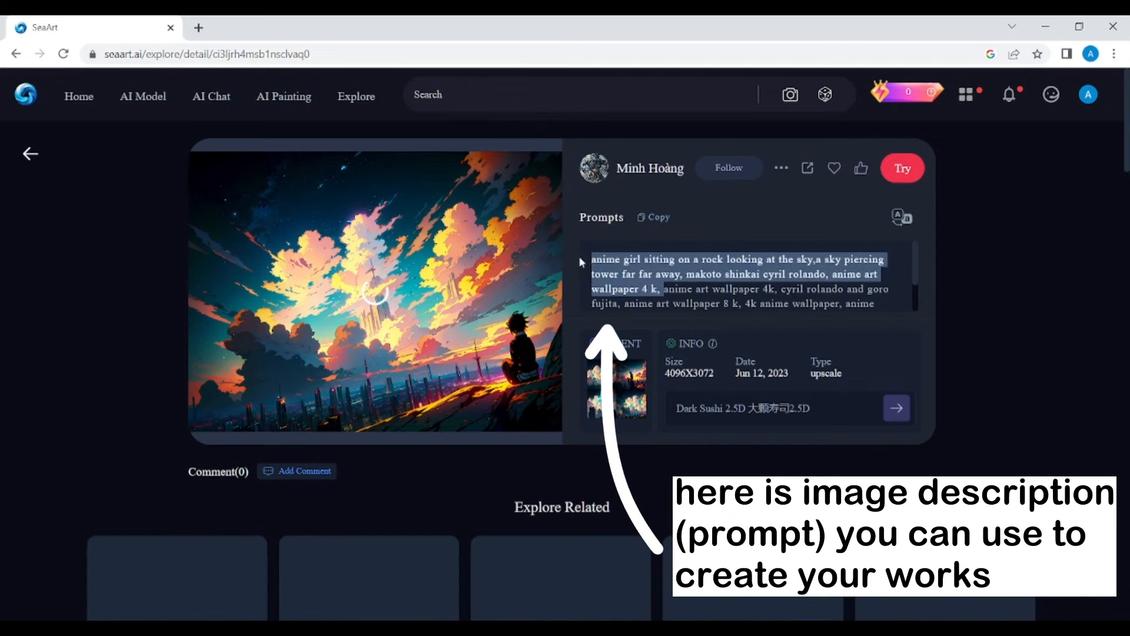
pyautogui.click(716, 286)
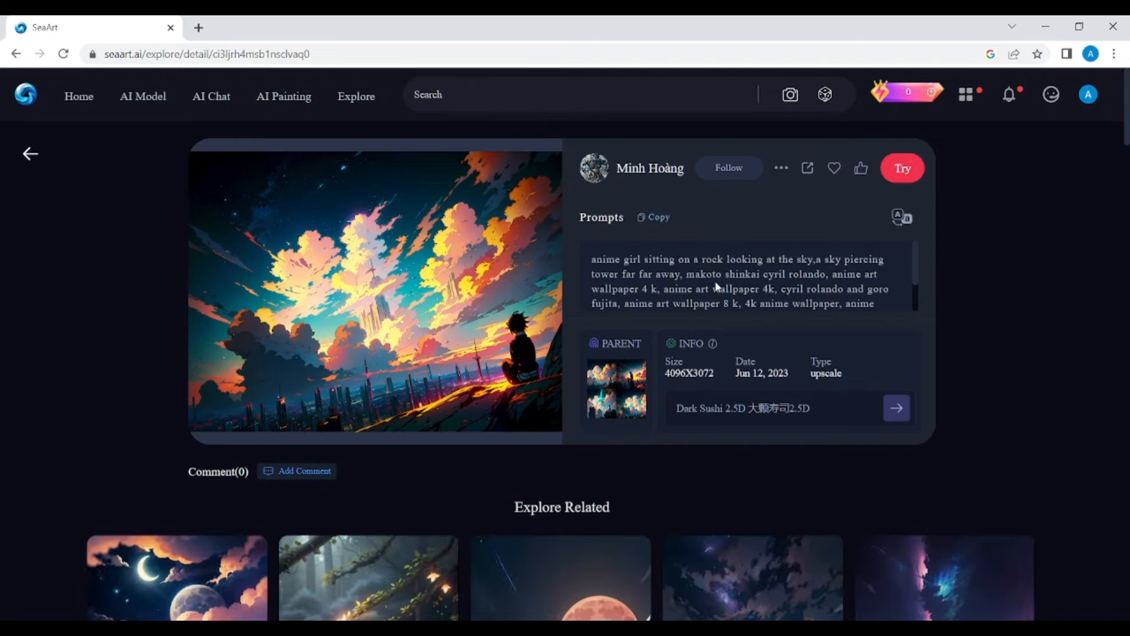
pyautogui.scroll(-2, 764, 294)
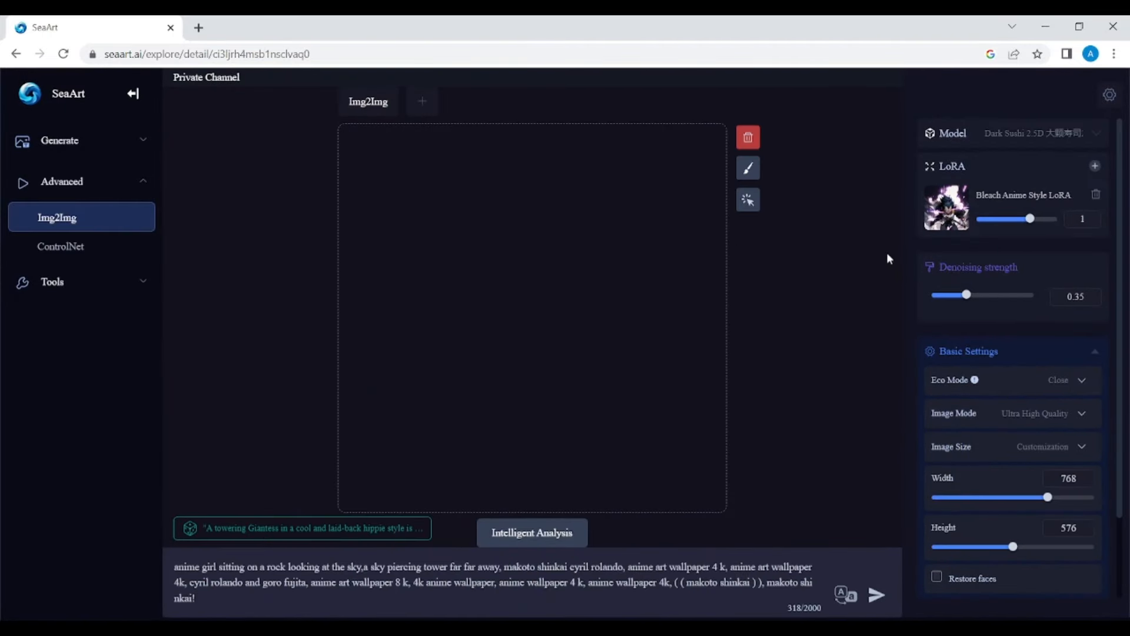
# Review the image's Img2Img generation settings, including the advanced configuration, and return to the image's detail page.
pyautogui.scroll(-2, 995, 206)
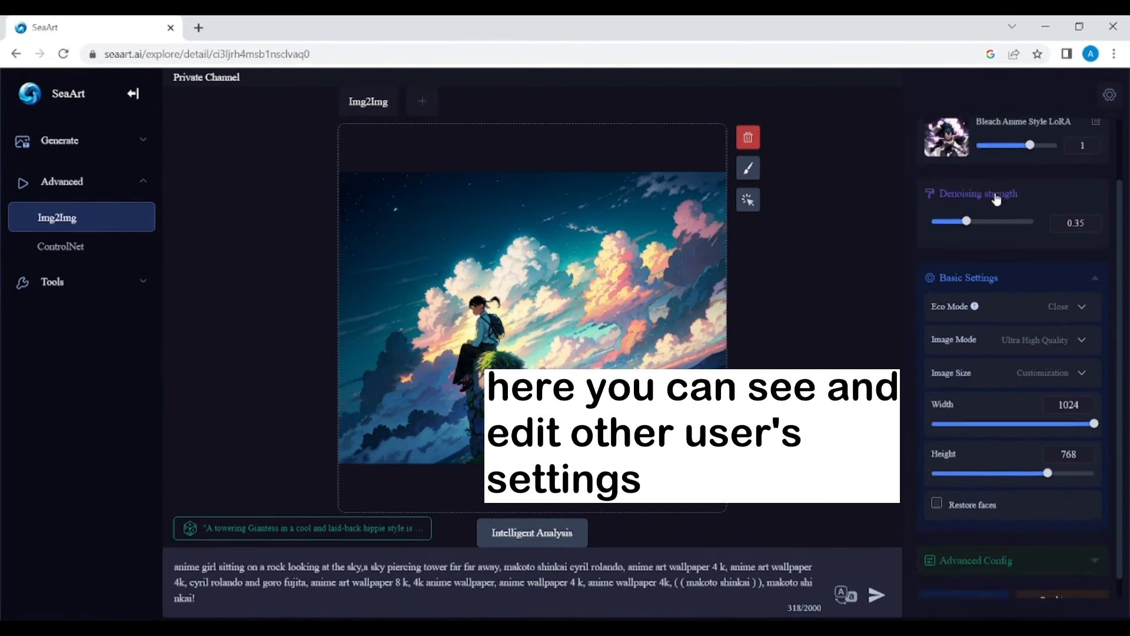
pyautogui.click(962, 552)
pyautogui.scroll(-5, 987, 354)
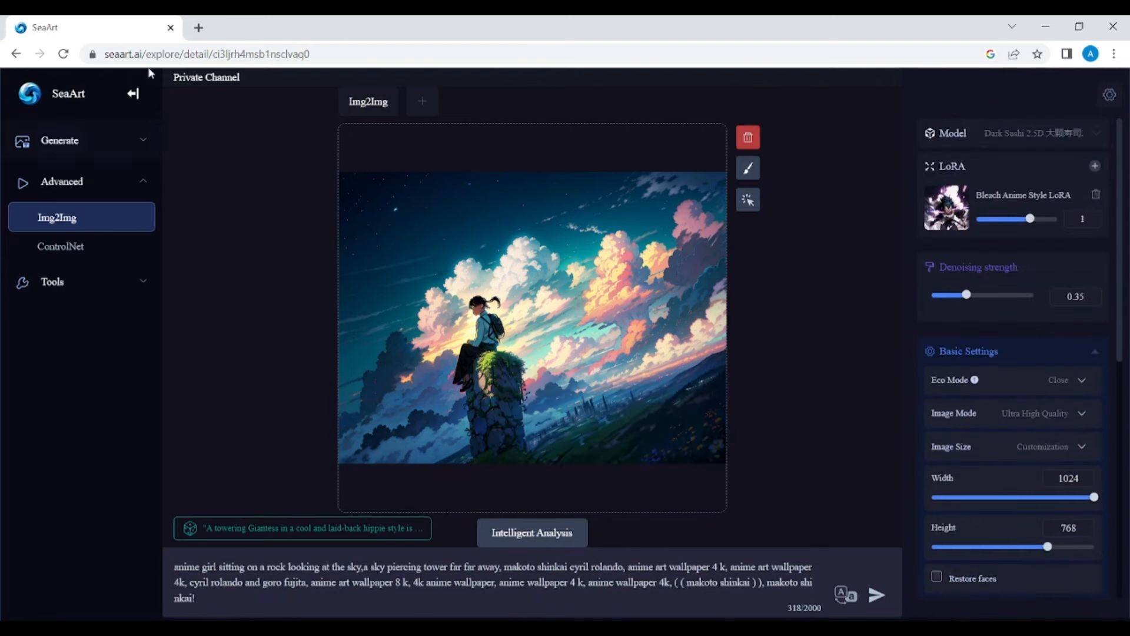
pyautogui.click(134, 93)
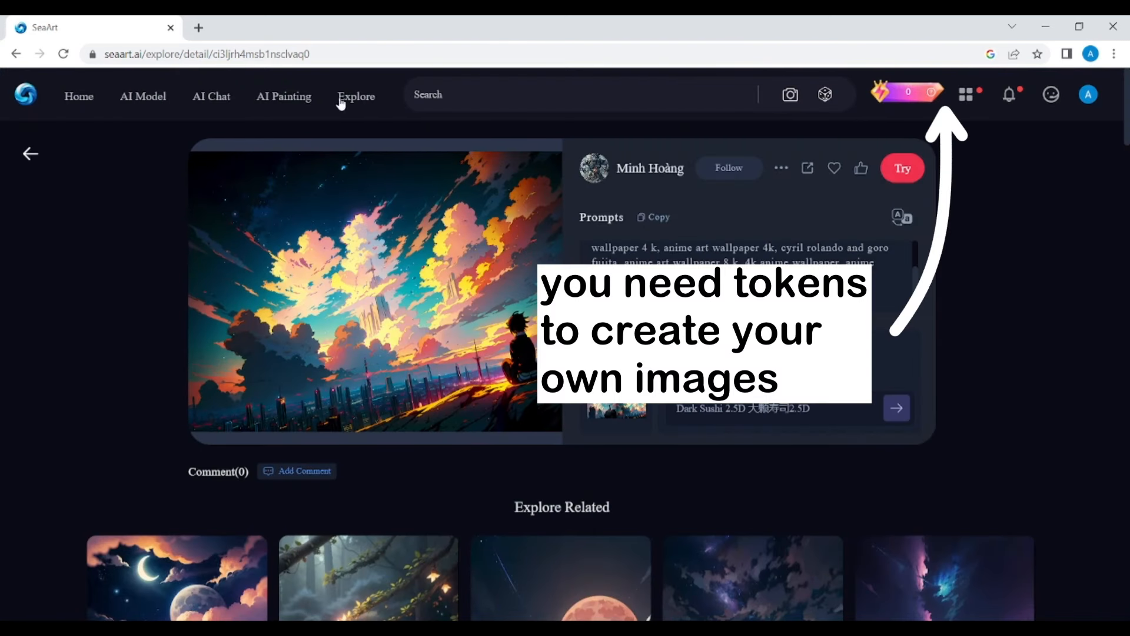
# Open the task list and claim the Daily Sign-In reward.
pyautogui.moveTo(968, 95)
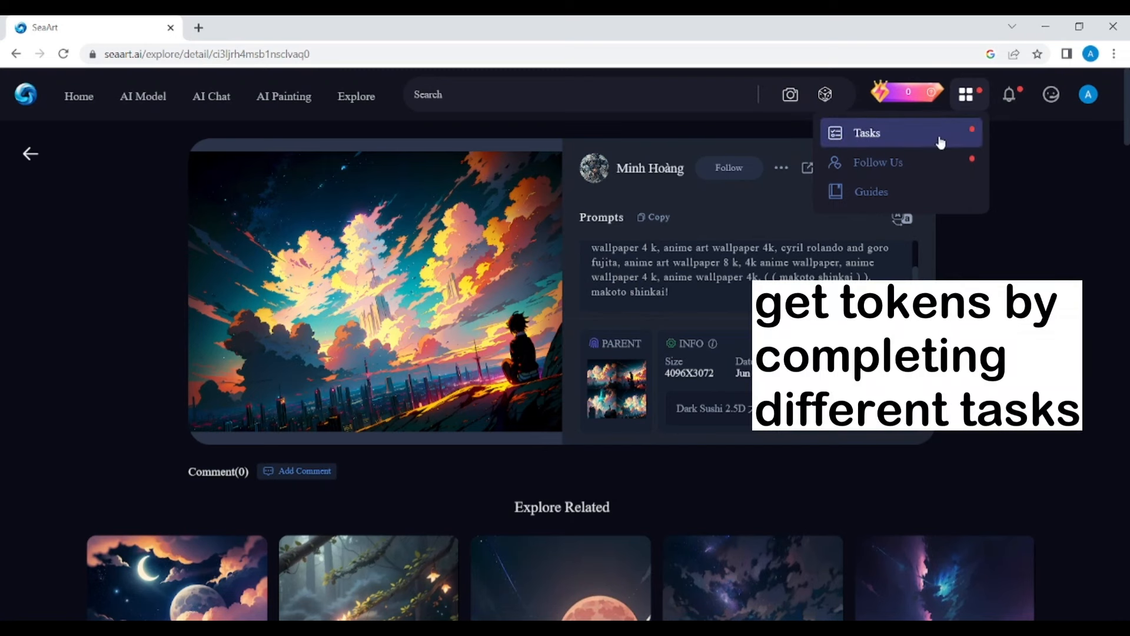
pyautogui.click(941, 141)
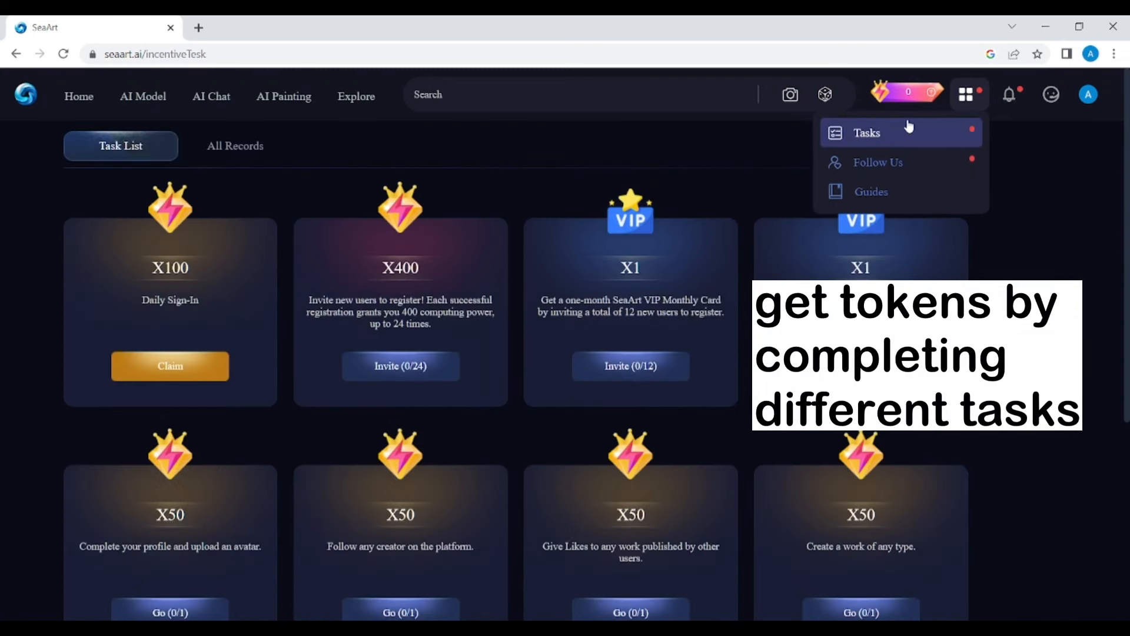
pyautogui.click(171, 367)
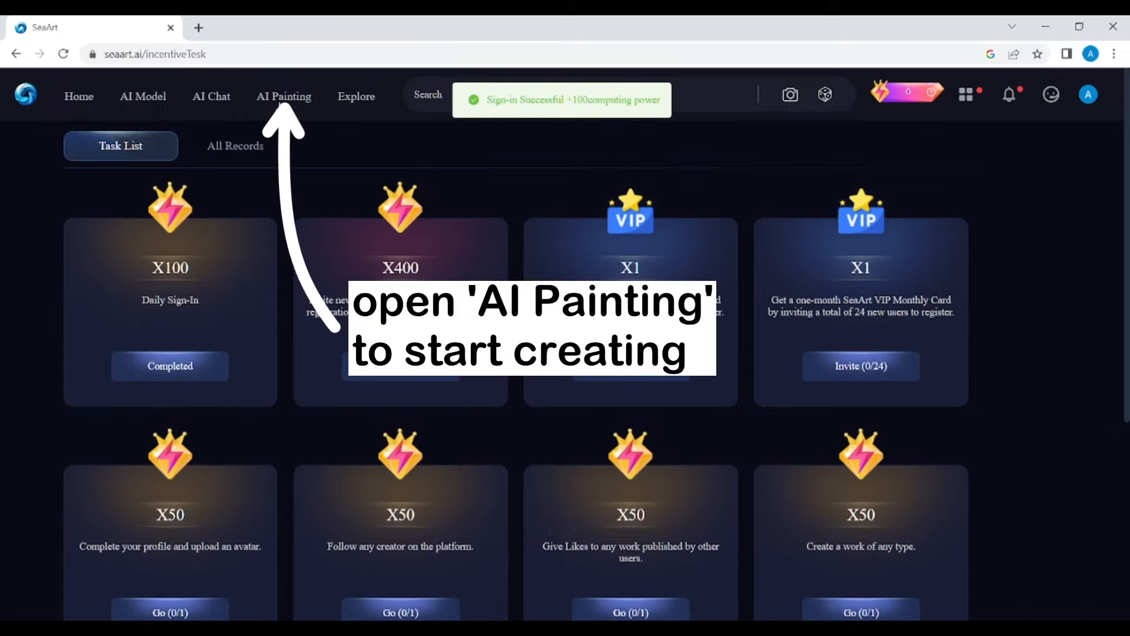
# Open AI Painting and set the generation mode to Default.
pyautogui.click(283, 96)
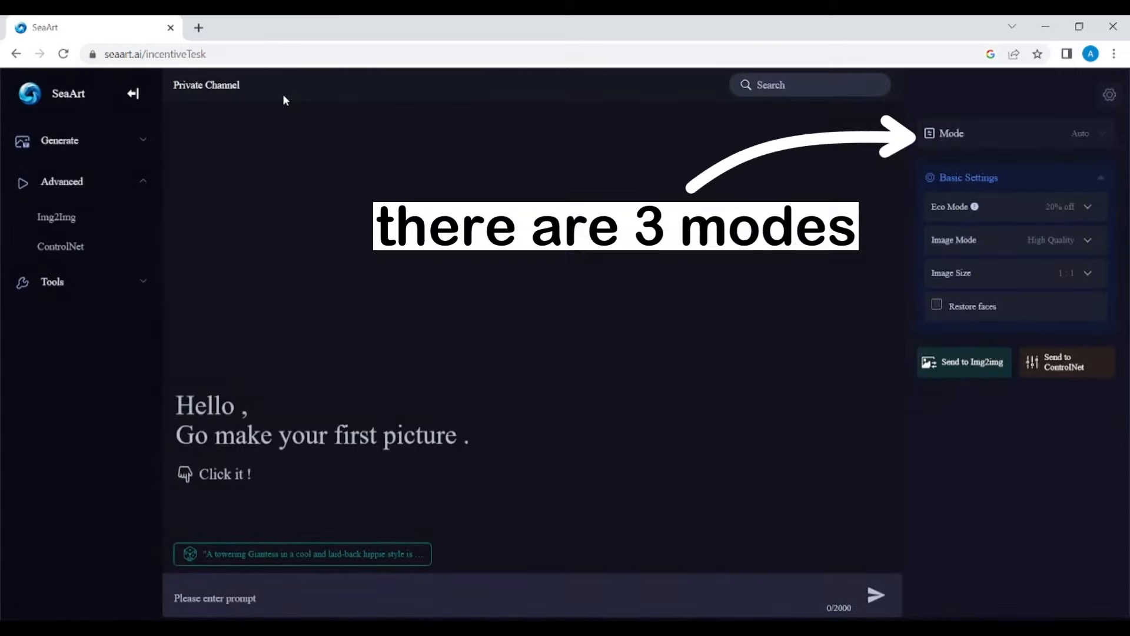
pyautogui.click(1048, 140)
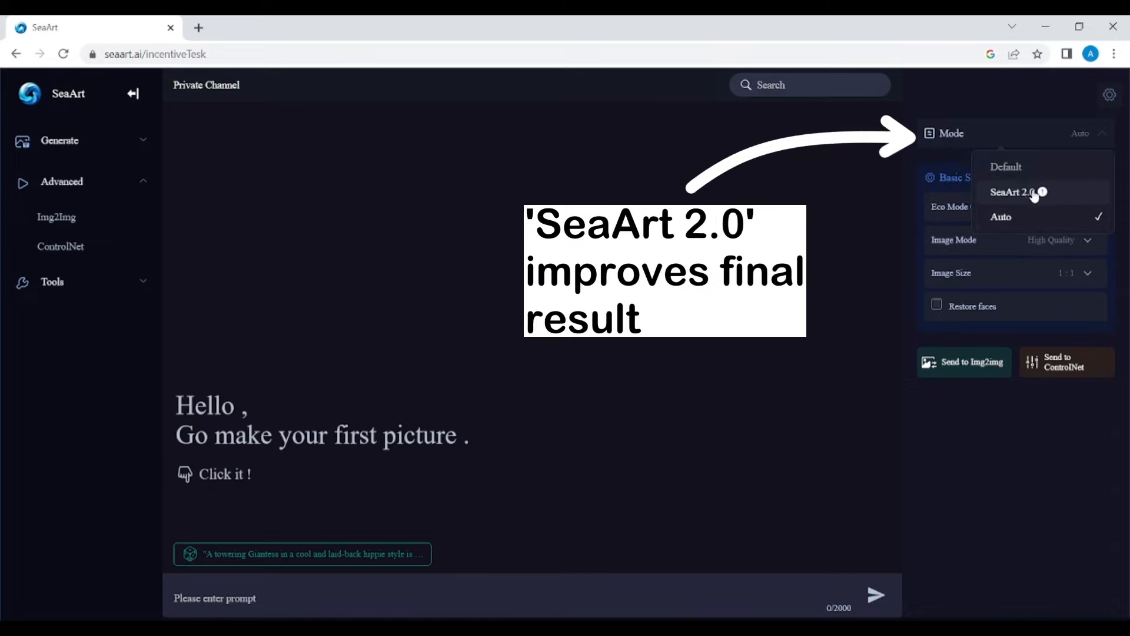
pyautogui.moveTo(1043, 194)
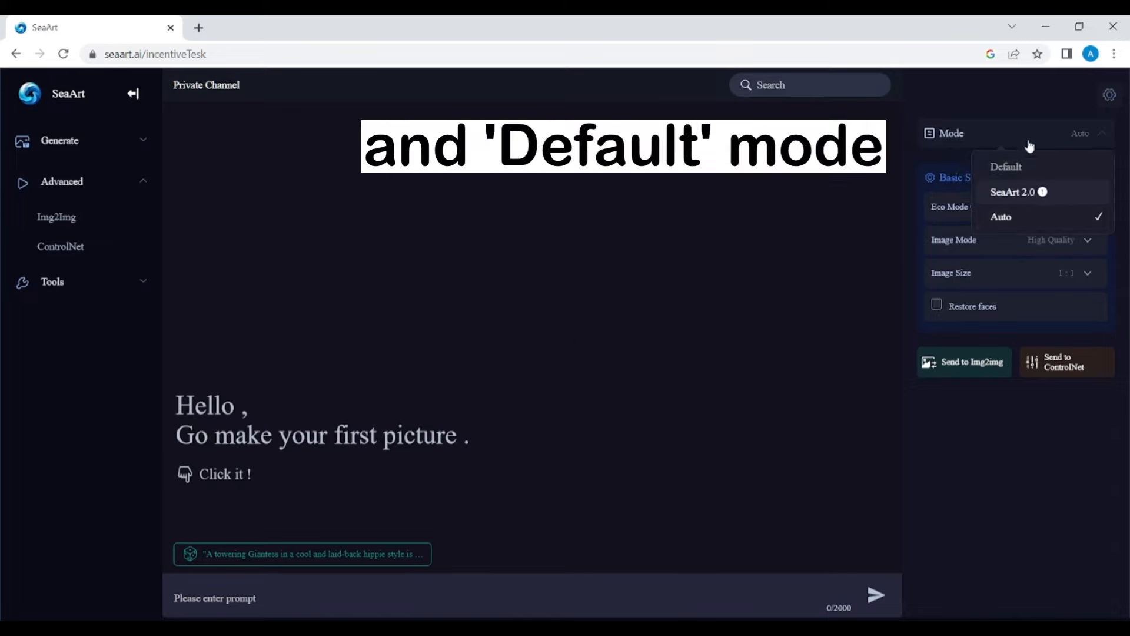
pyautogui.click(1021, 168)
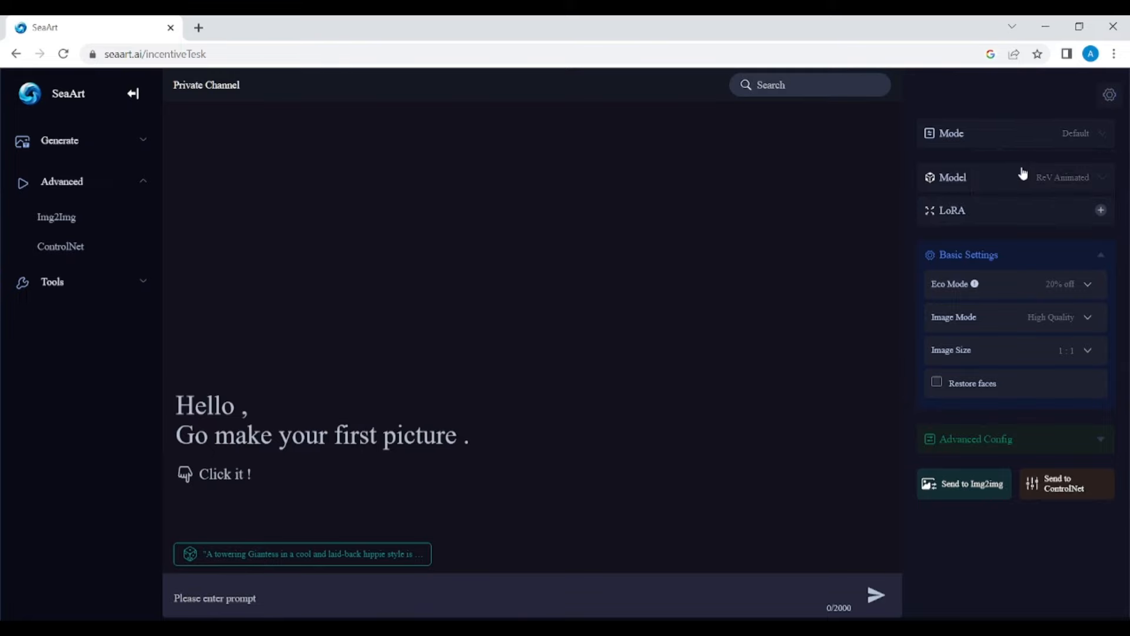
# Browse the extended catalogue of generation models, then close it without choosing one.
pyautogui.click(1048, 180)
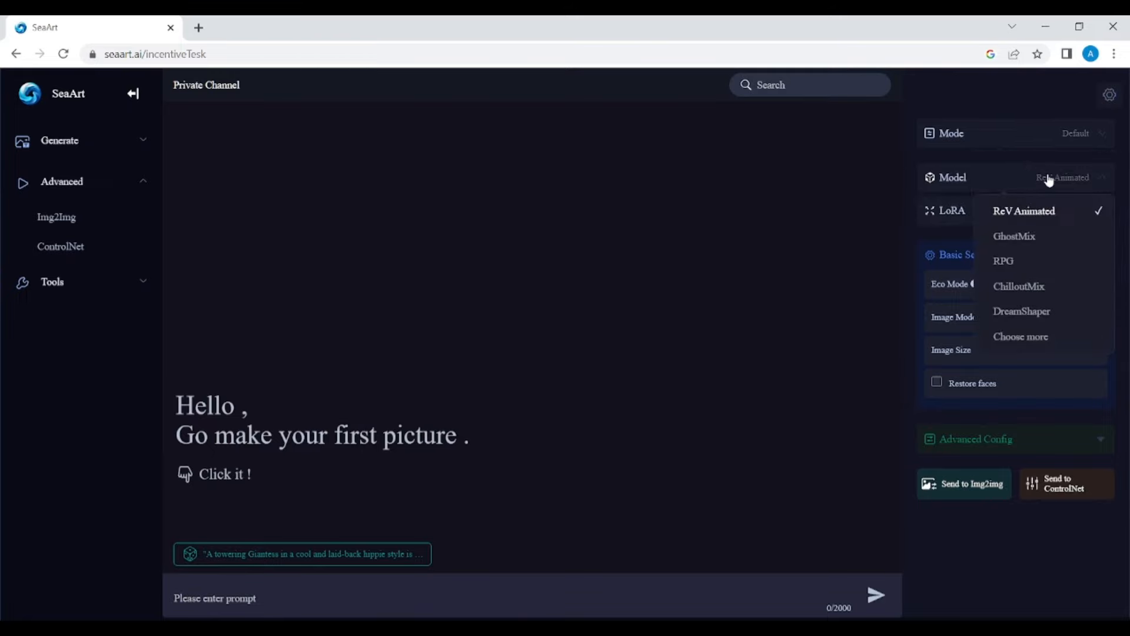
pyautogui.click(1006, 340)
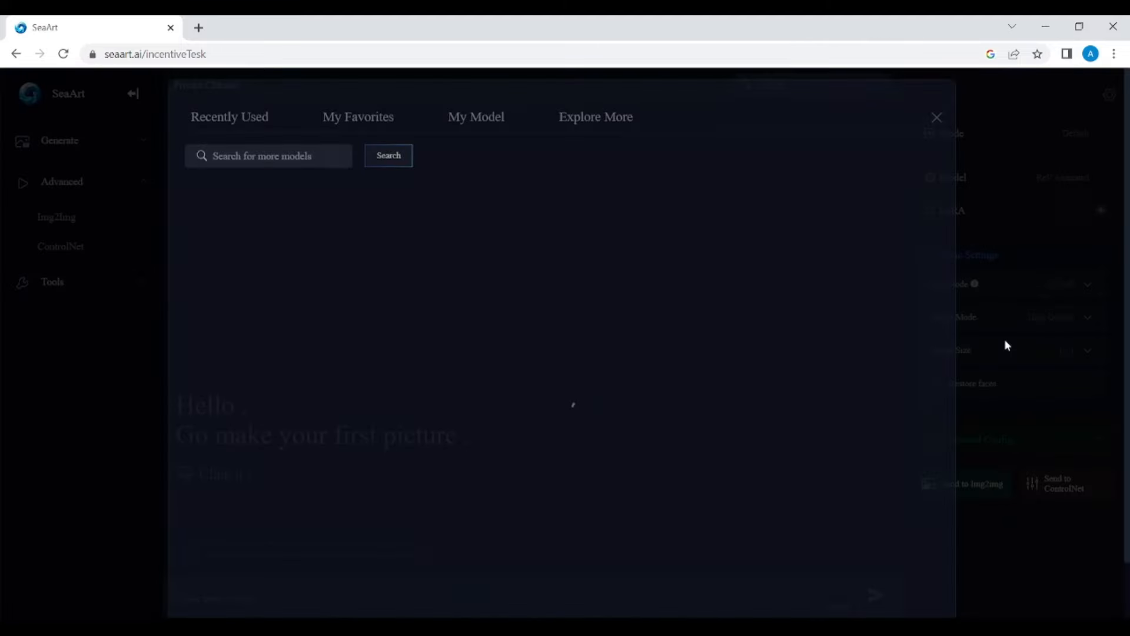
pyautogui.scroll(-1, 749, 318)
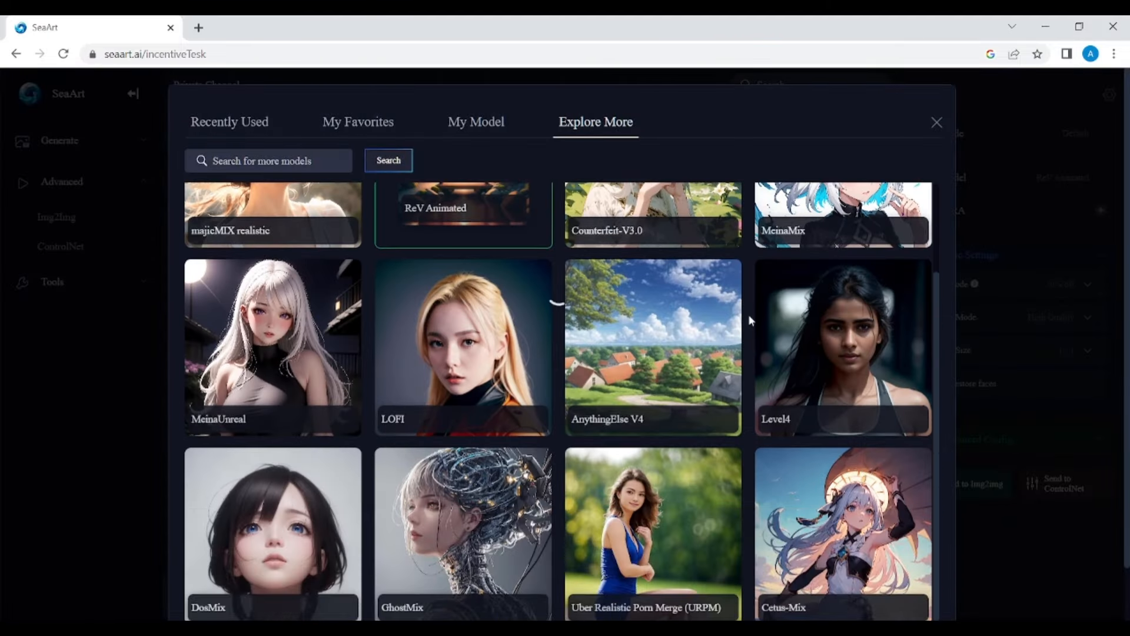
pyautogui.scroll(-15, 749, 320)
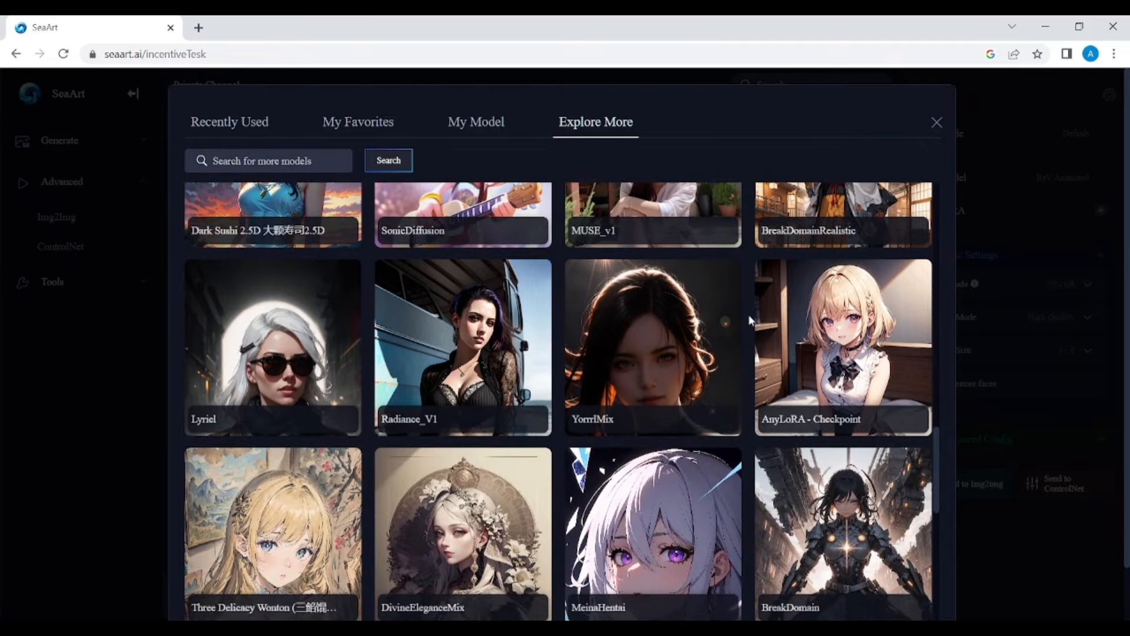
pyautogui.scroll(-7, 749, 320)
pyautogui.scroll(15, 748, 315)
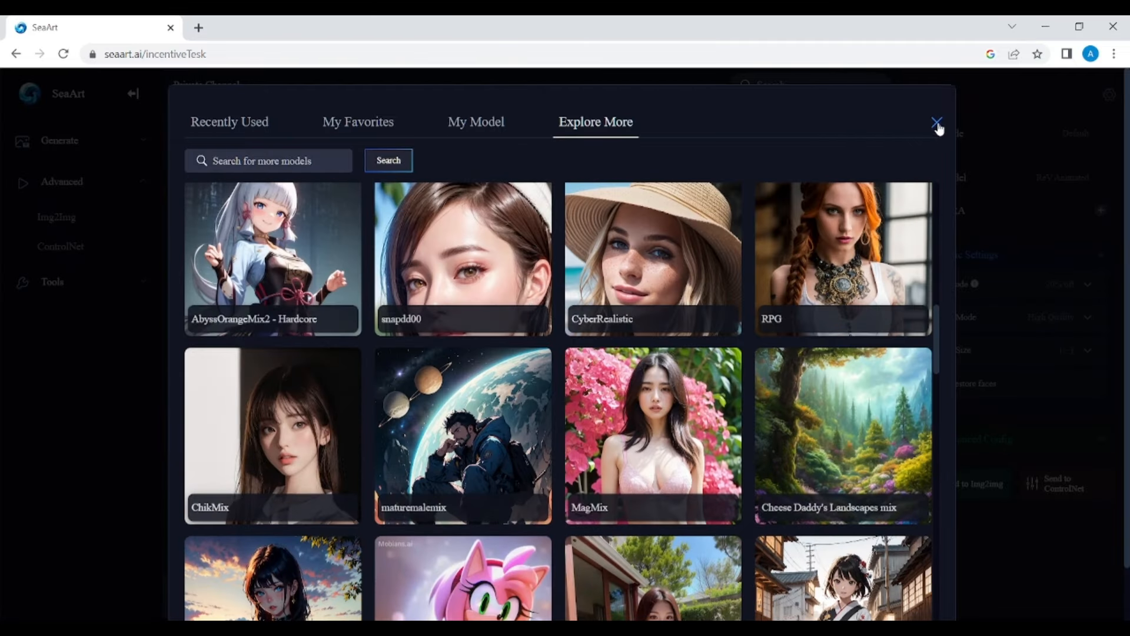
pyautogui.click(937, 124)
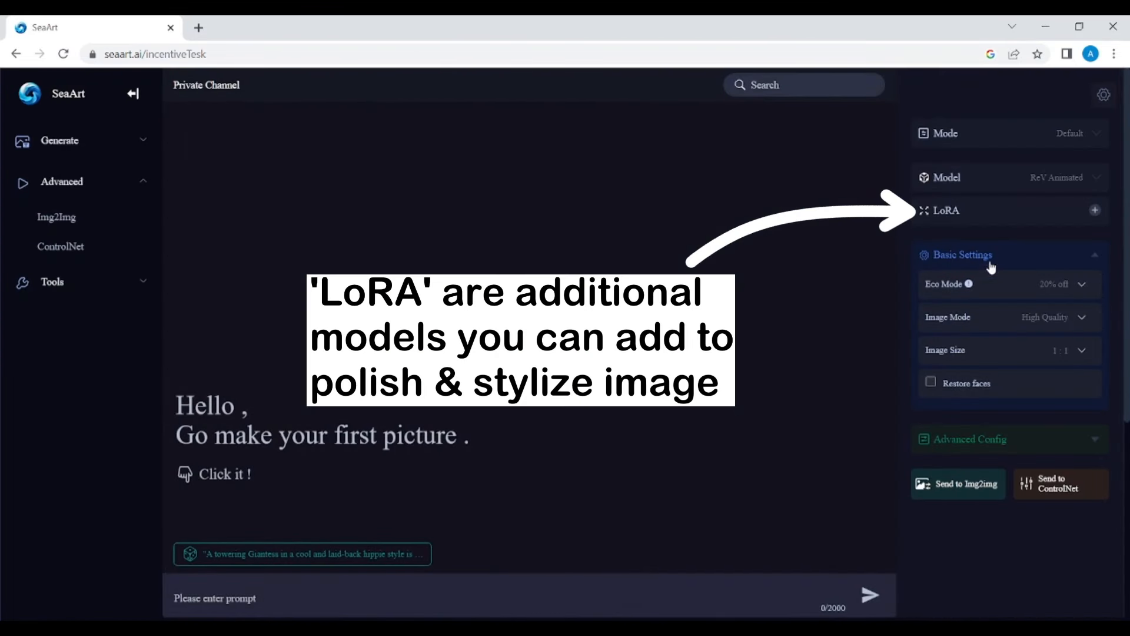
# Set Eco Mode to Close and Image Mode to Ultra High Quality in the basic settings.
pyautogui.click(993, 288)
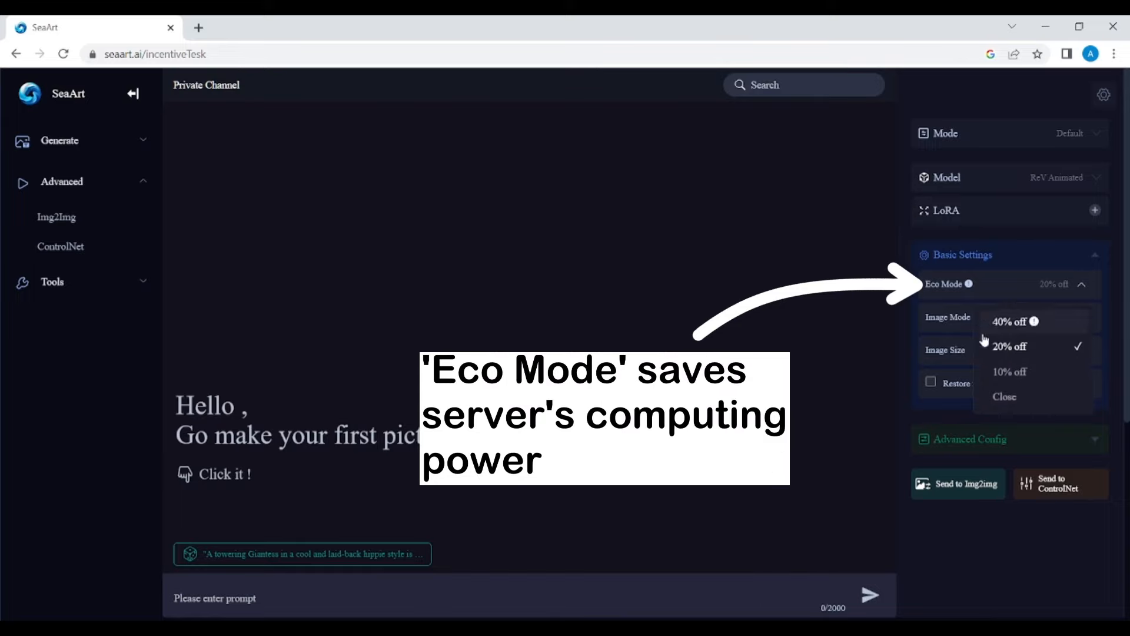
pyautogui.click(997, 397)
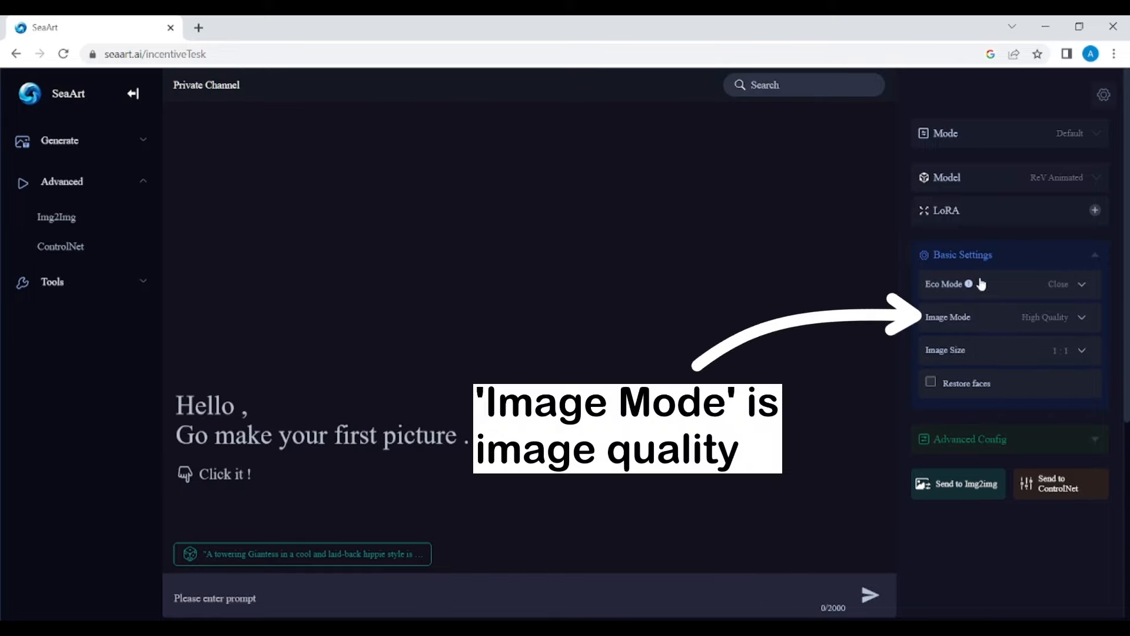
pyautogui.click(982, 323)
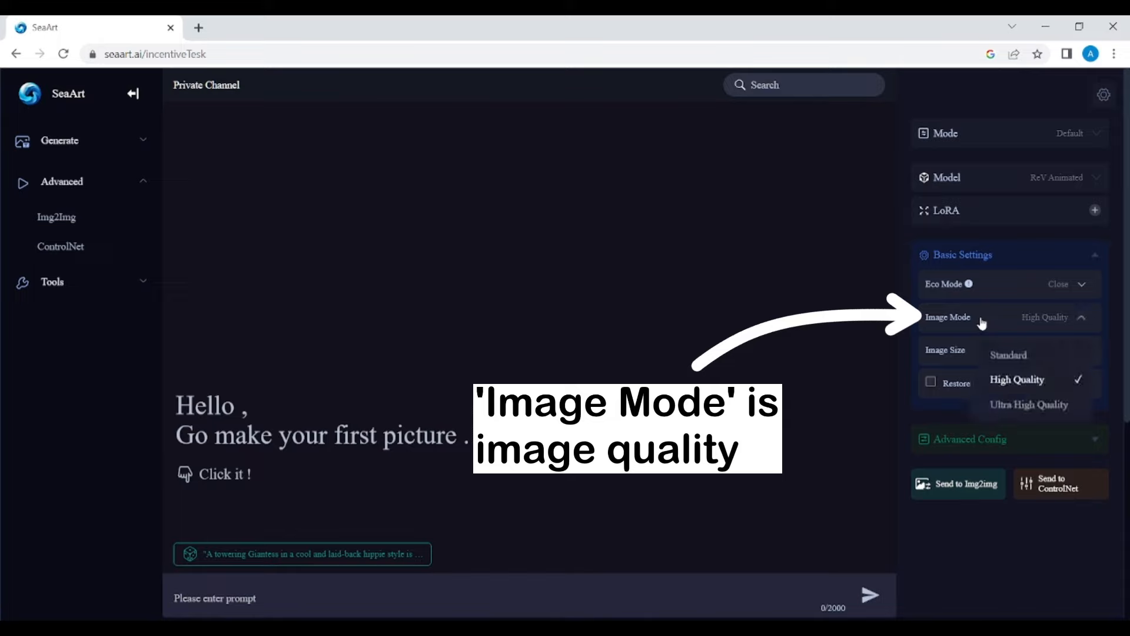
pyautogui.click(1015, 406)
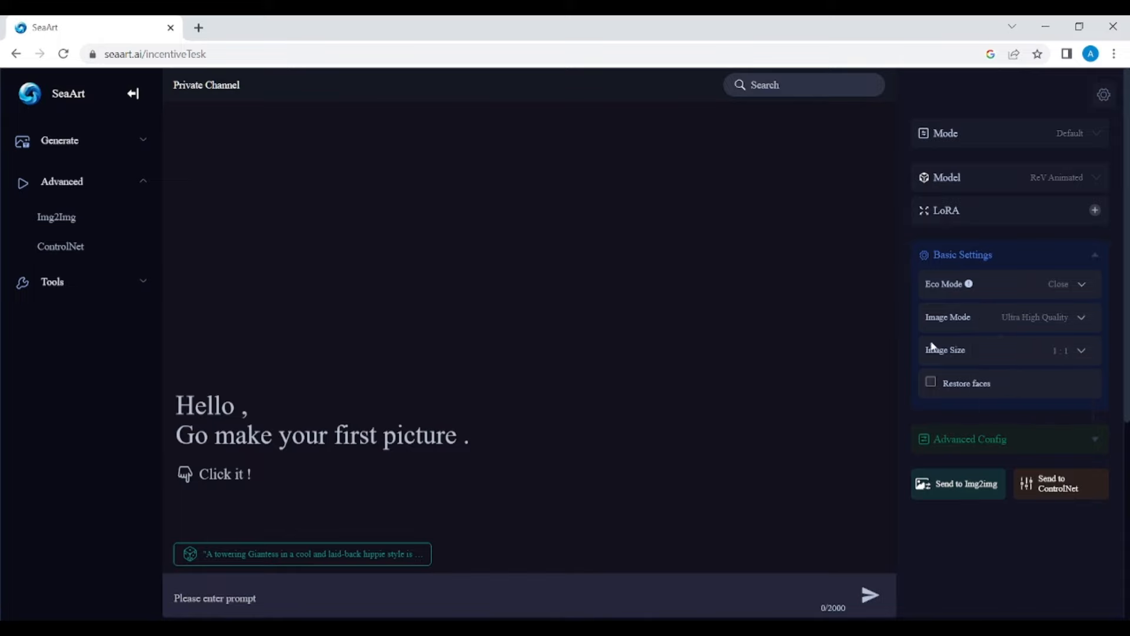
# Try a customized image size with the width reduced to about 519.
pyautogui.click(982, 359)
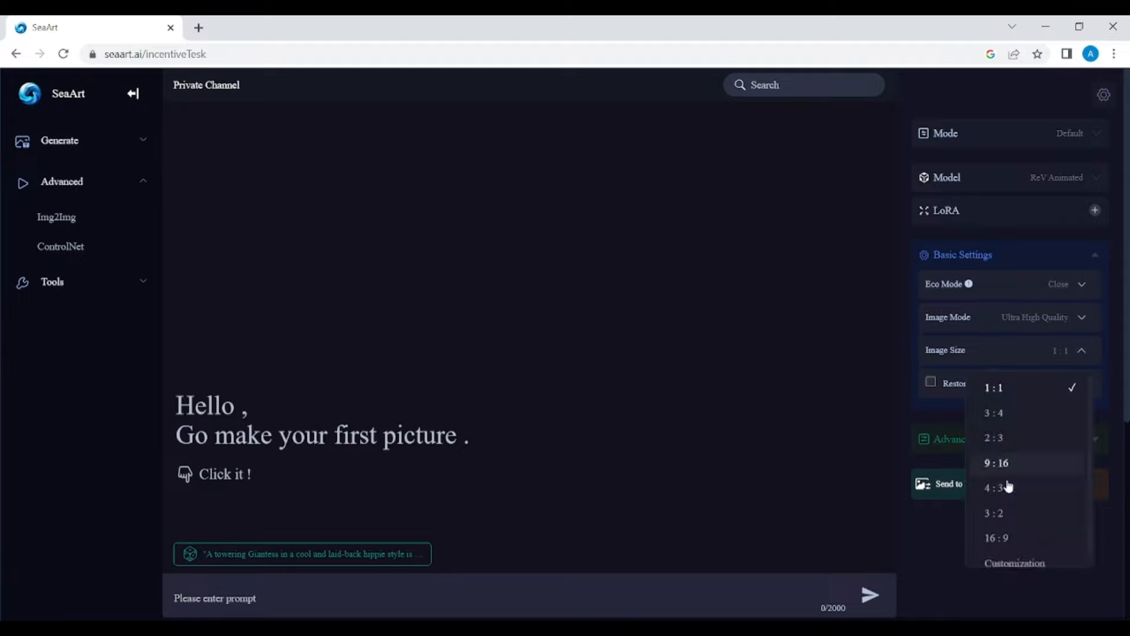
pyautogui.click(989, 564)
pyautogui.moveTo(1097, 398); pyautogui.dragTo(992, 407)
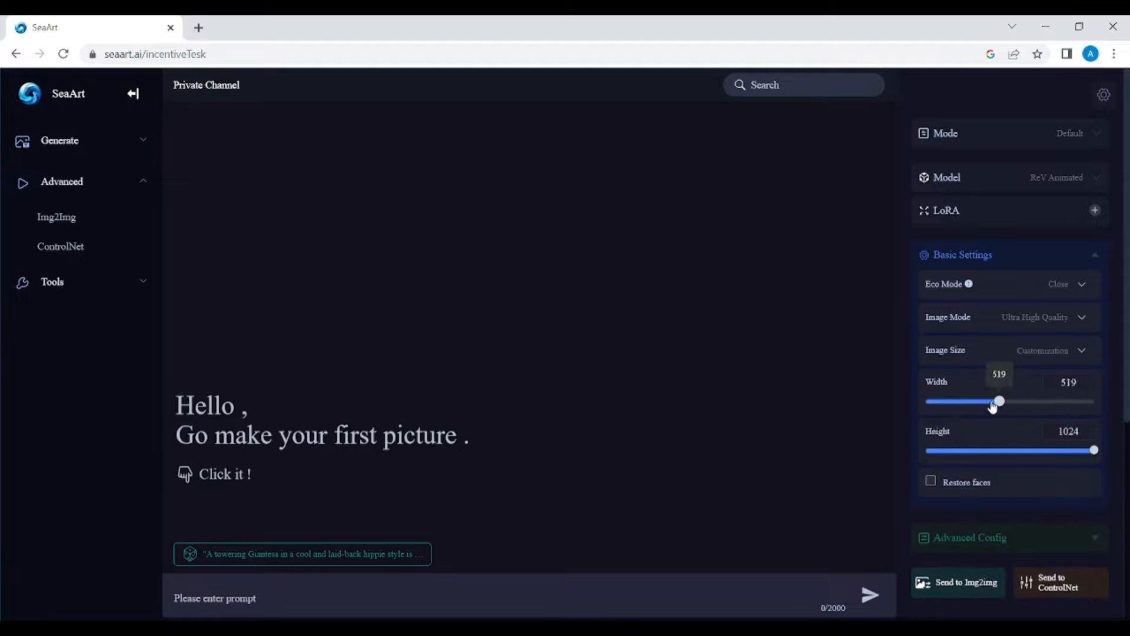
# Set the image size to 16:9 and enable Restore faces.
pyautogui.click(1060, 349)
pyautogui.click(1004, 535)
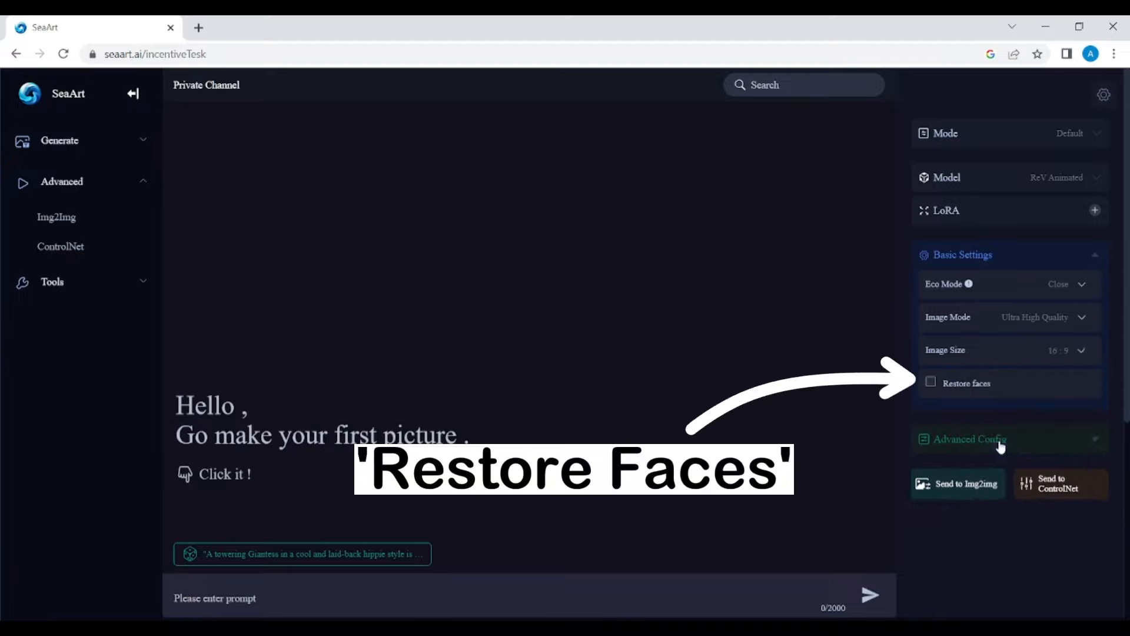
pyautogui.click(931, 383)
# Expand Advanced Config and look through its parameters and the default negative prompts.
pyautogui.click(948, 443)
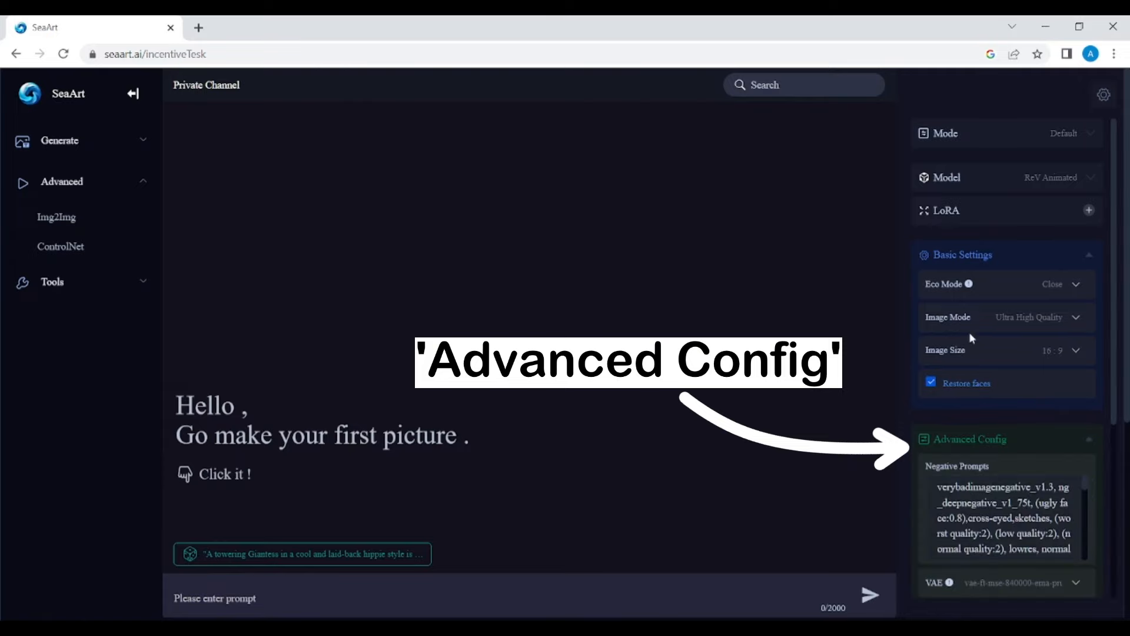
pyautogui.scroll(-3, 972, 337)
pyautogui.scroll(-5, 988, 292)
pyautogui.scroll(-2, 988, 292)
pyautogui.scroll(8, 988, 292)
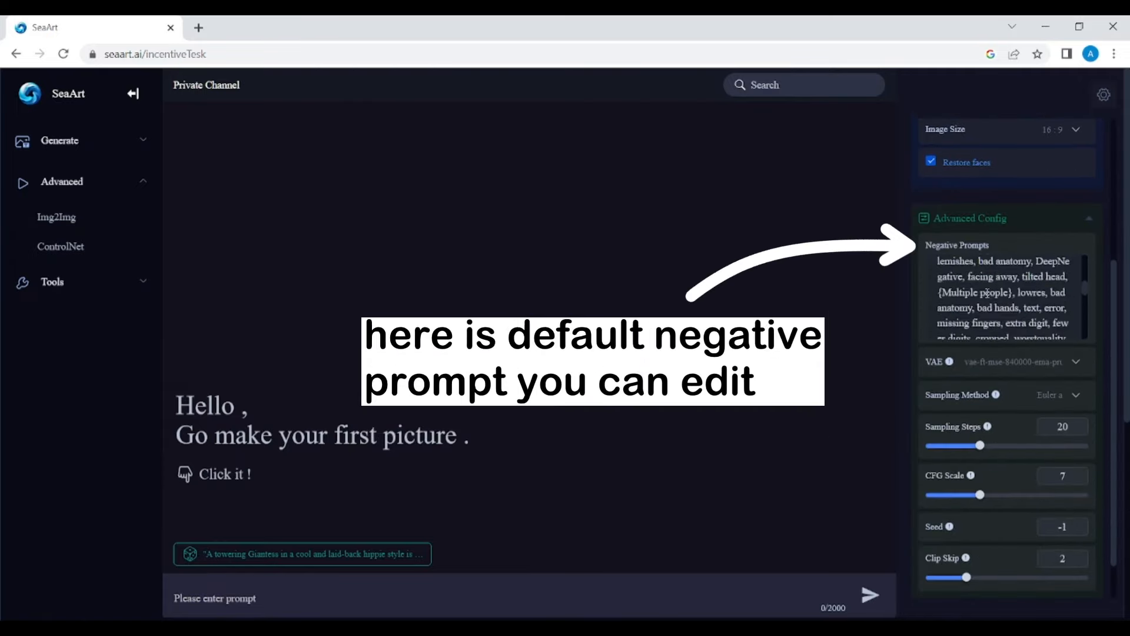
pyautogui.scroll(-8, 987, 298)
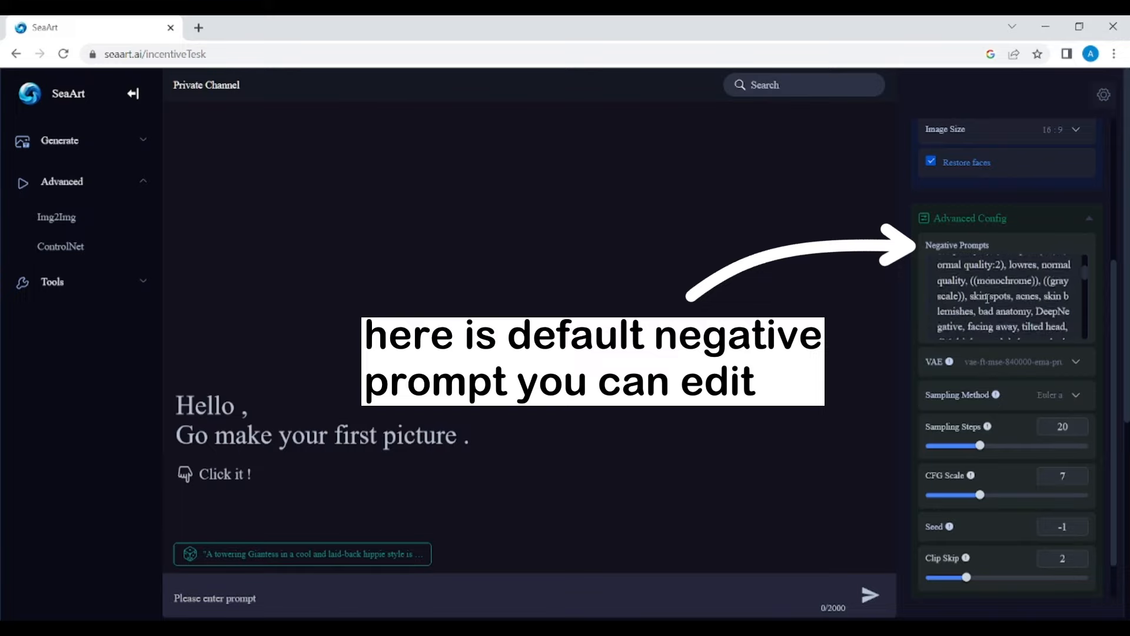
# View the available VAE and Sampling Method options, keeping the current selections.
pyautogui.click(1083, 367)
pyautogui.scroll(-1, 1040, 479)
pyautogui.scroll(2, 1041, 472)
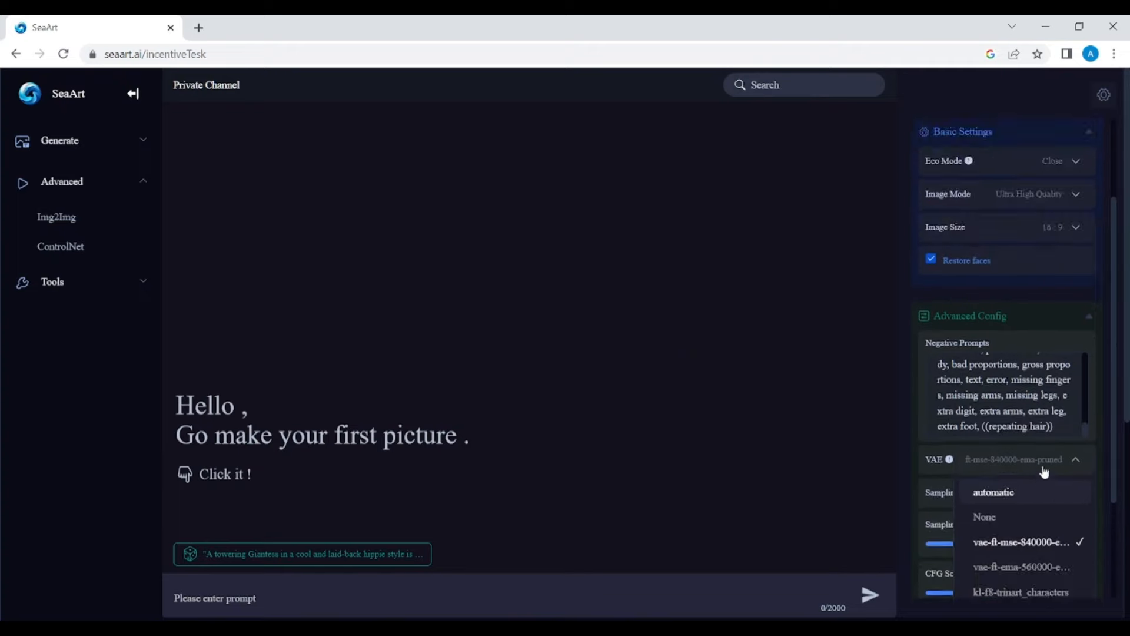
pyautogui.scroll(-1, 1042, 472)
pyautogui.click(925, 386)
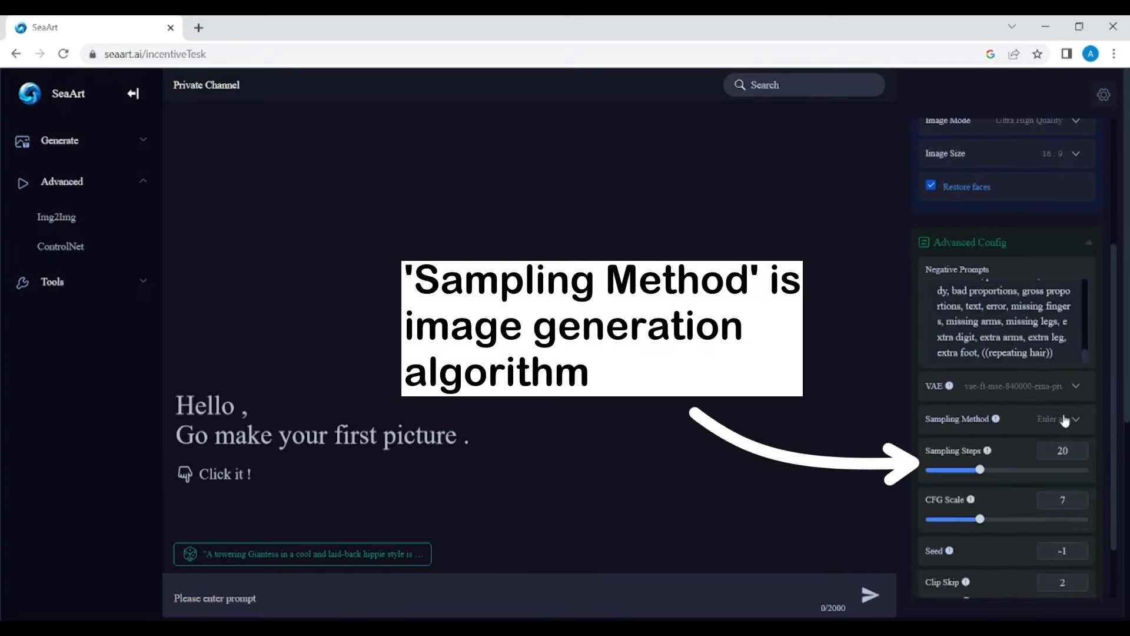
pyautogui.click(1065, 420)
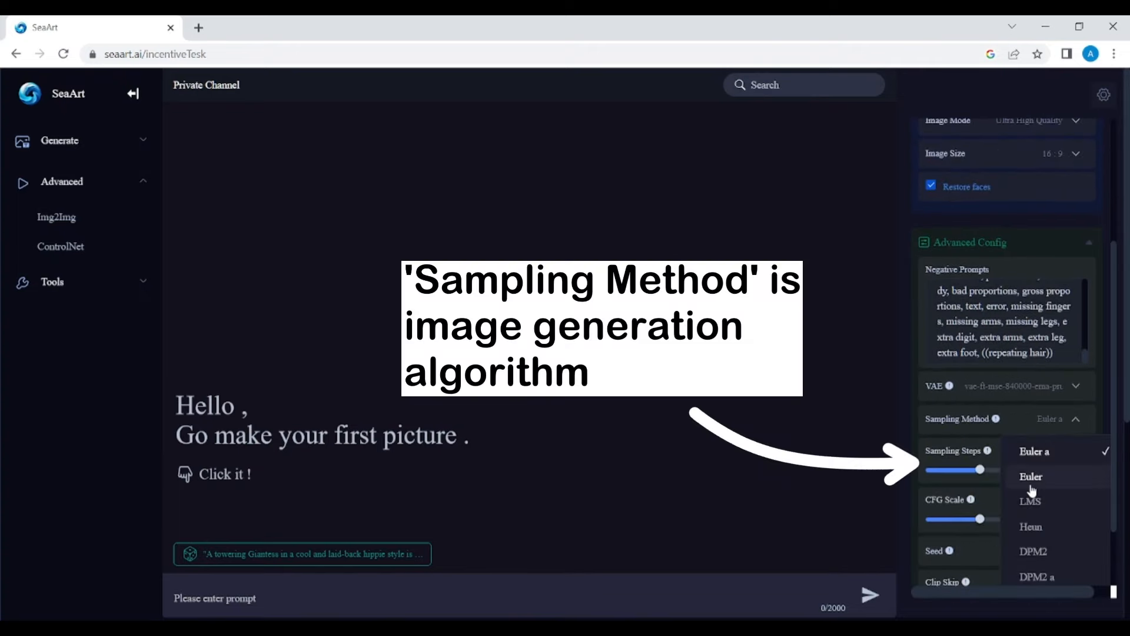
pyautogui.click(920, 393)
# Set the Sampling Steps to 27.
pyautogui.moveTo(980, 466)
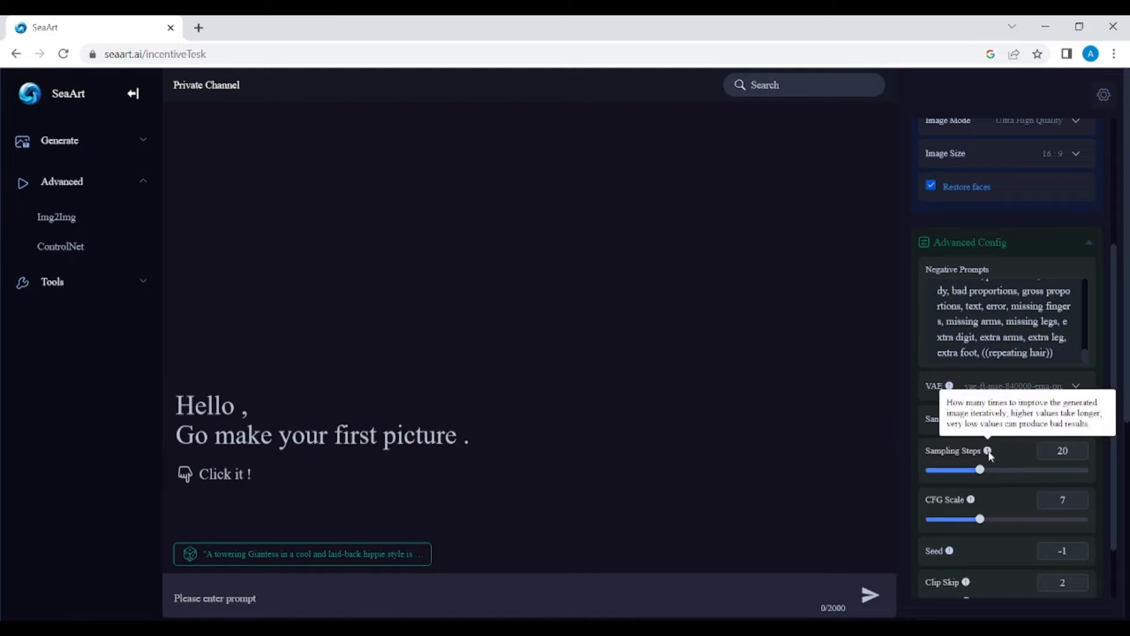
pyautogui.moveTo(980, 470); pyautogui.dragTo(1017, 469)
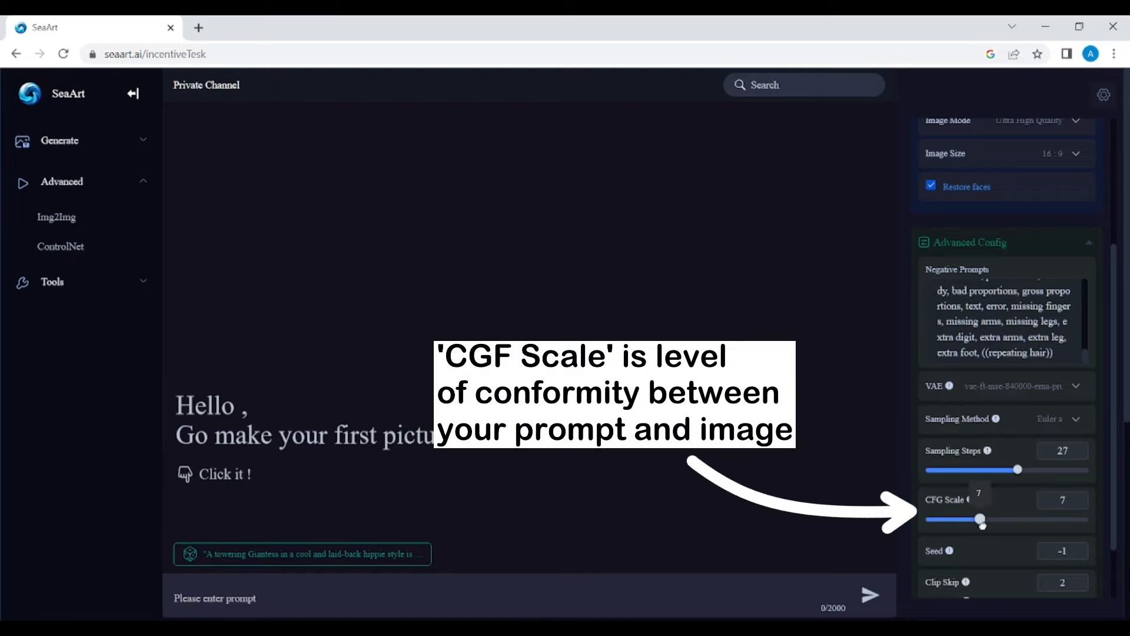
# Set the CFG Scale to 13.
pyautogui.moveTo(981, 520); pyautogui.dragTo(1062, 520)
pyautogui.scroll(-2, 969, 541)
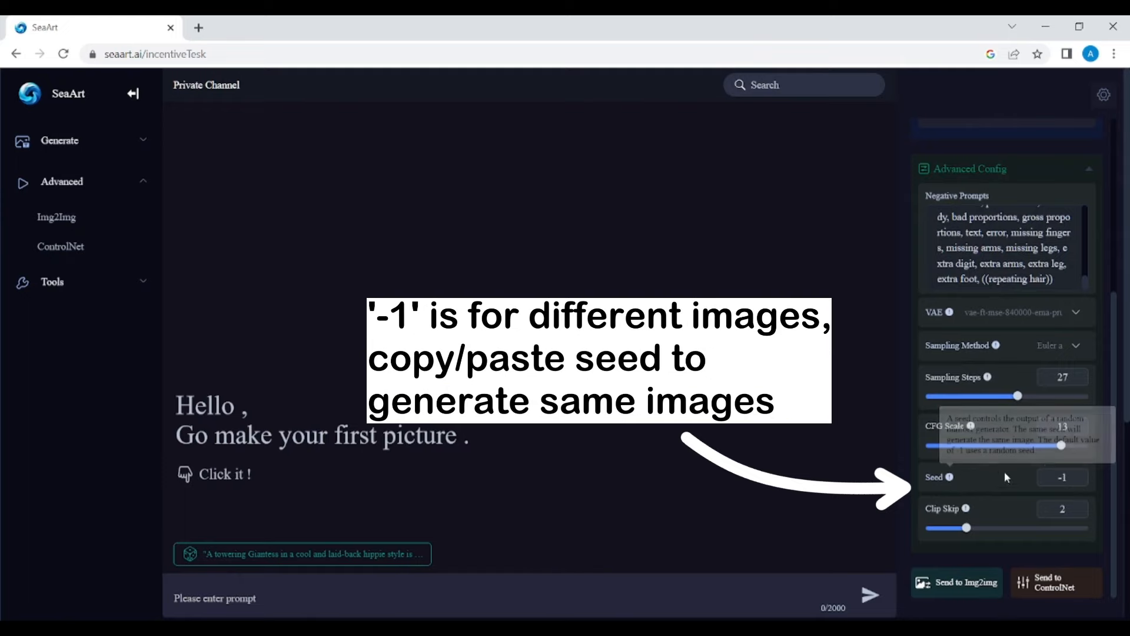
pyautogui.click(1077, 478)
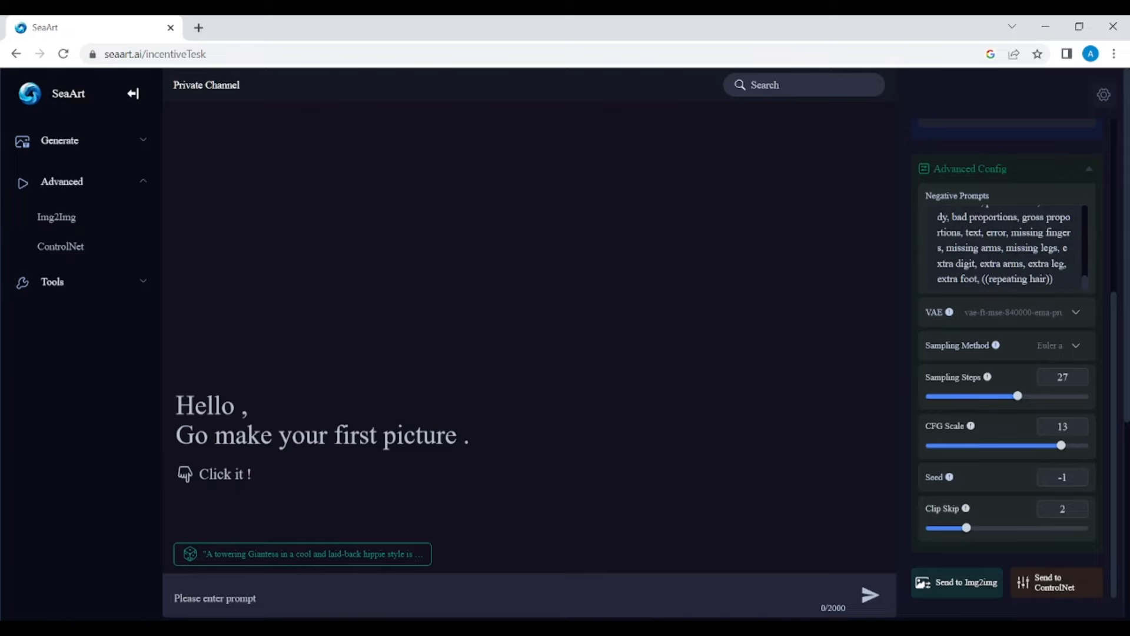
# Generate images from "hd masterpiece, one standing woman space cadet looking at camera, detailed face, mid shot, golden suit, colorful clouds and neon soap bubbles, jungles background".
pyautogui.click(301, 600)
pyautogui.write('hd masterpiece')
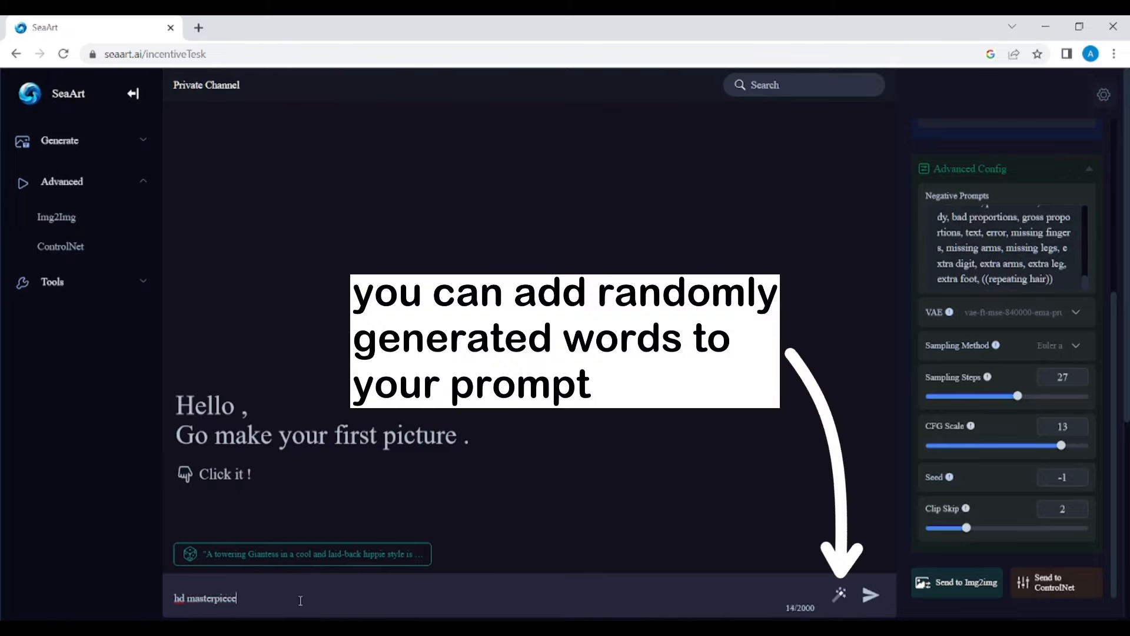
pyautogui.write(', one wo')
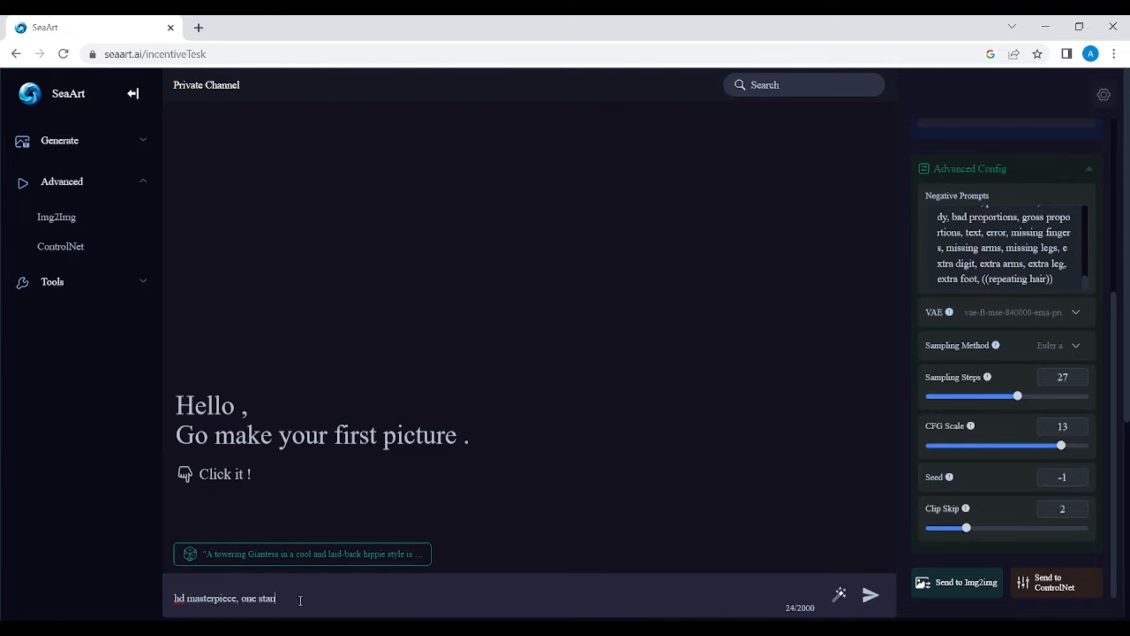
pyautogui.write('ding woman space cadet looking at camera')
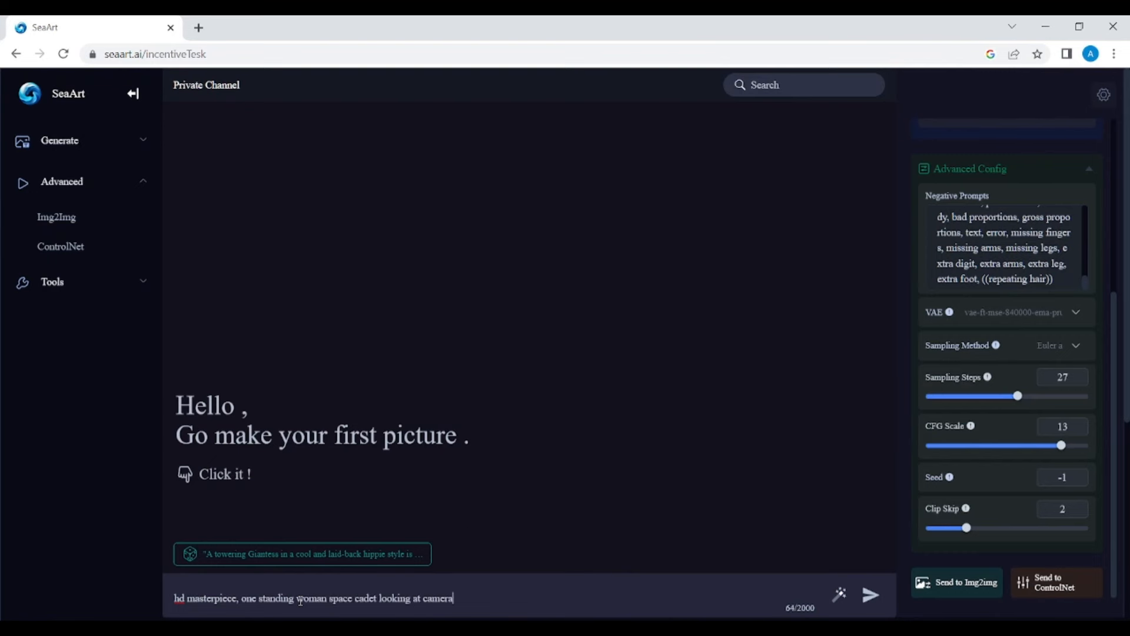
pyautogui.write(', detailed face, mid shot, golden suit, colorful clouds, and neon soap bubbles, jungles background')
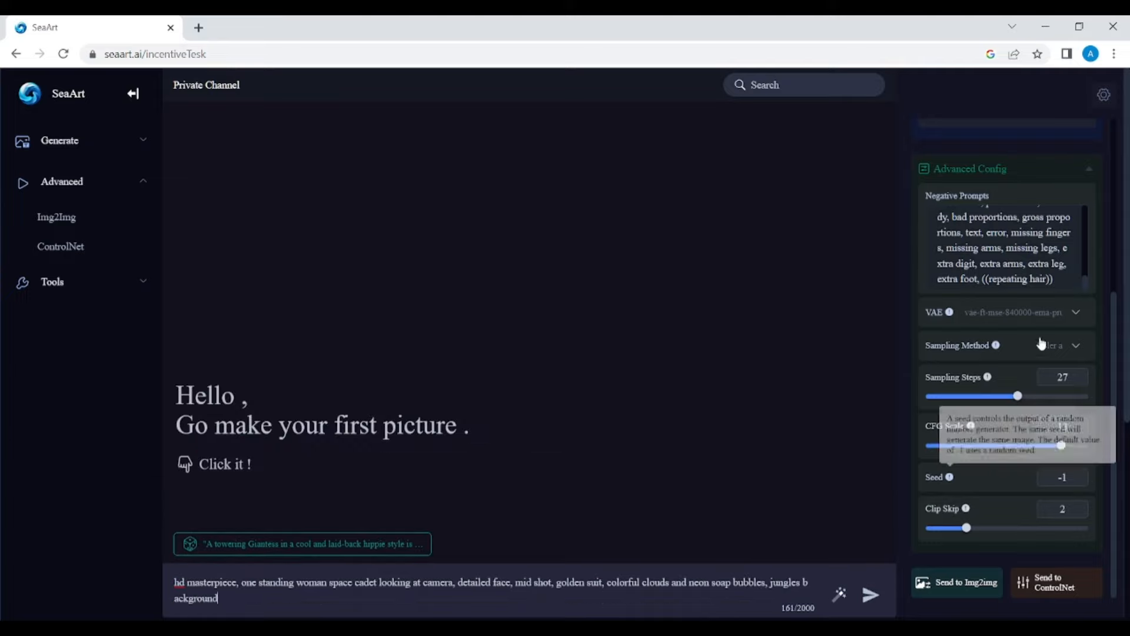
pyautogui.click(870, 595)
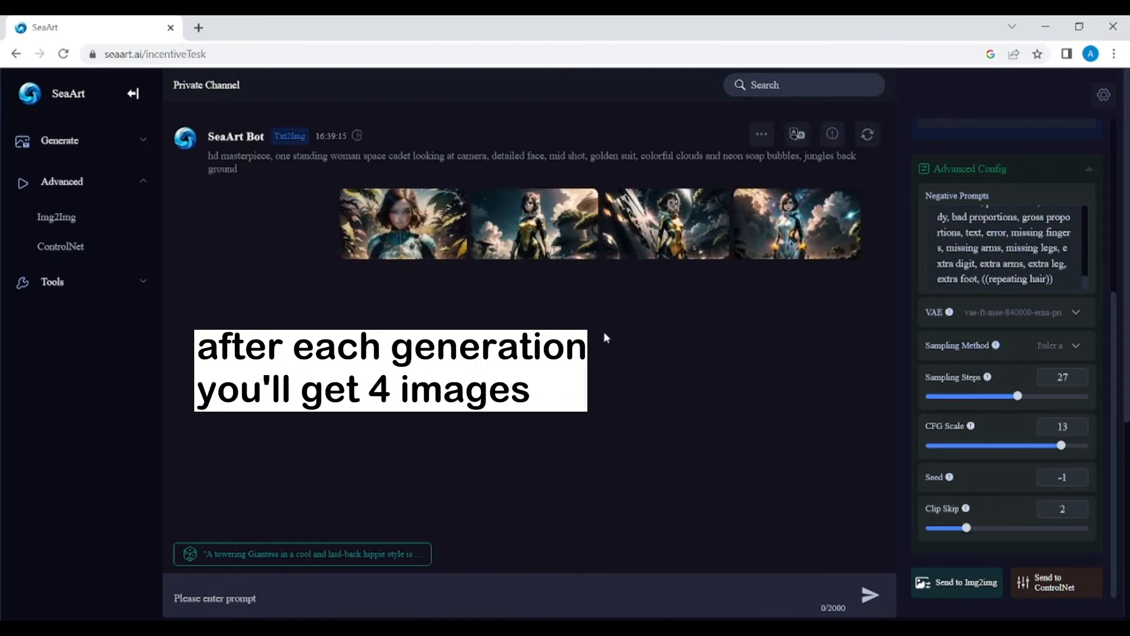
# Inspect the images of the first generated batch at full size, checking faces and backgrounds, and return to the channel.
pyautogui.moveTo(396, 215)
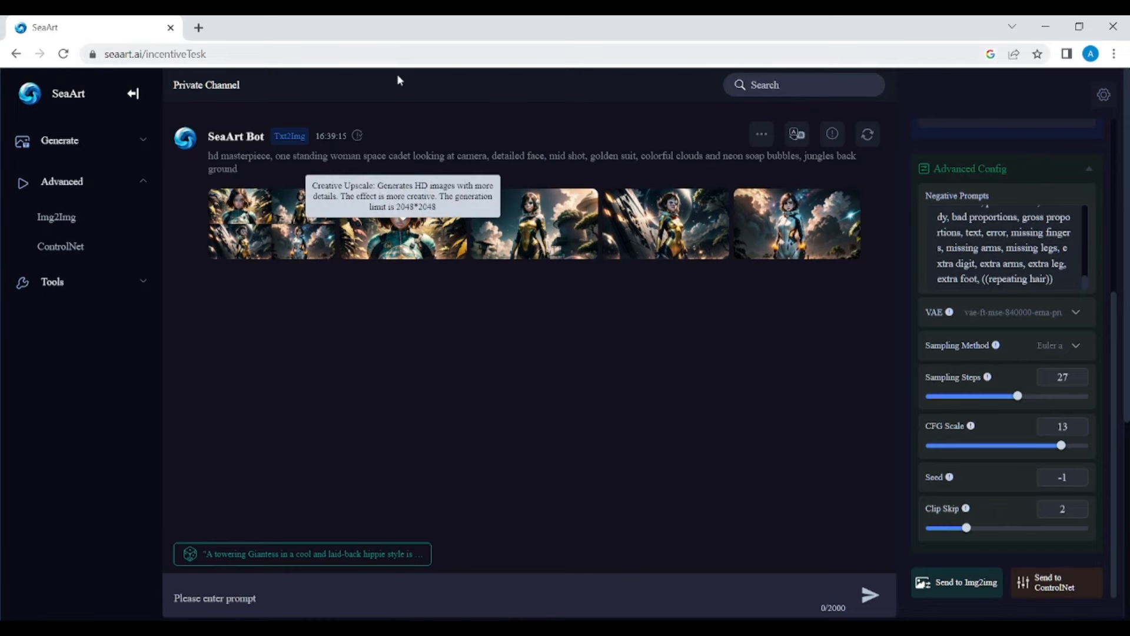
pyautogui.click(402, 215)
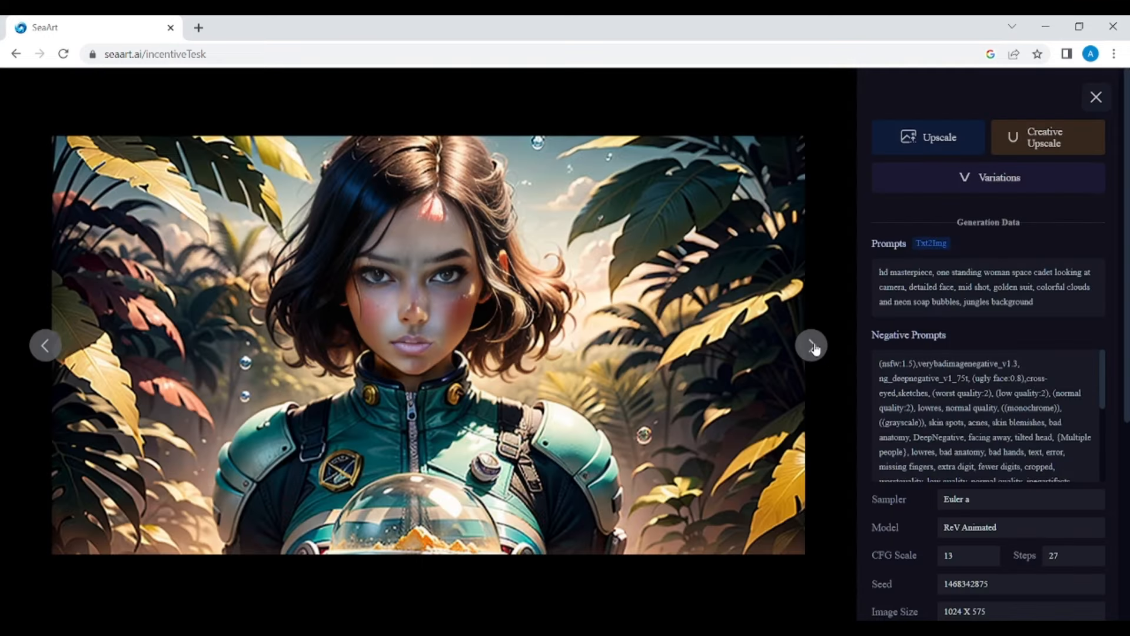
pyautogui.click(812, 345)
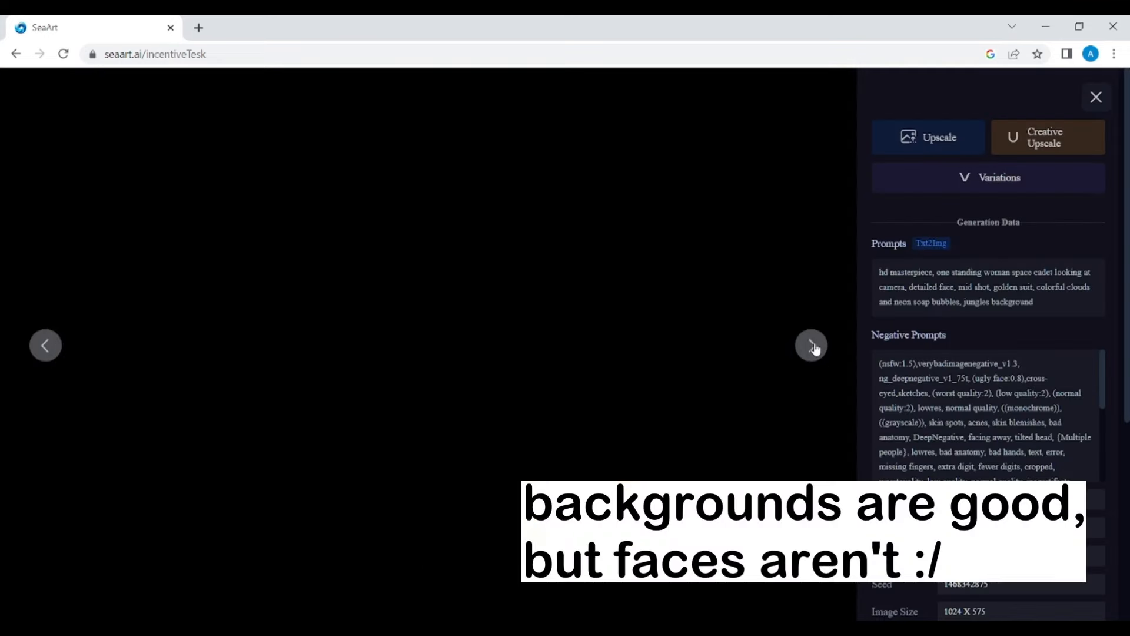
pyautogui.click(812, 346)
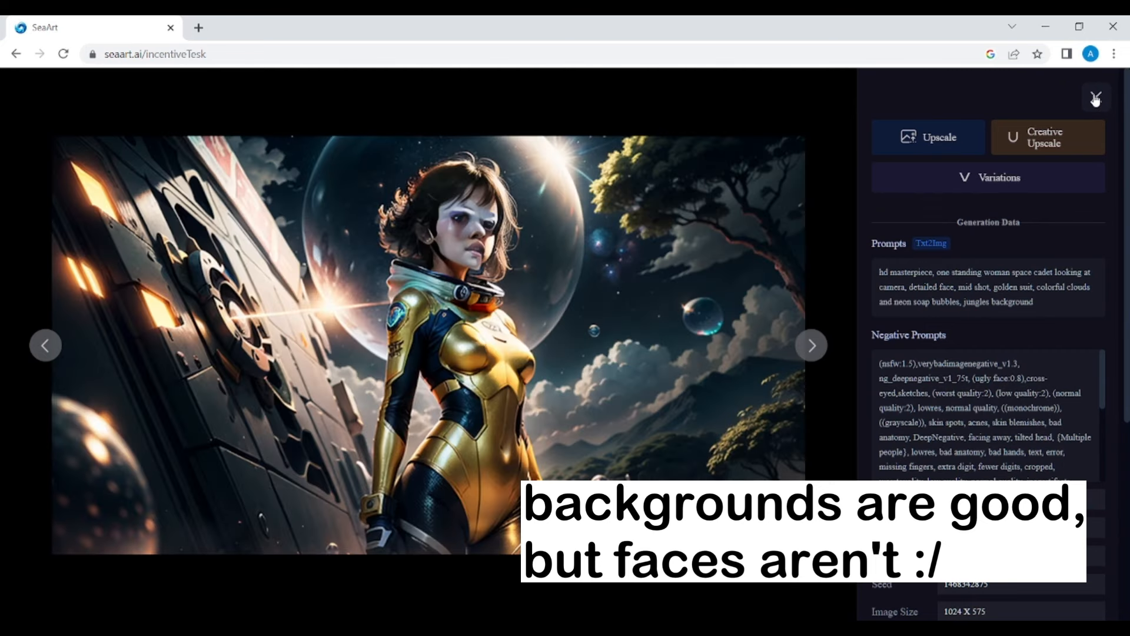
pyautogui.click(1096, 98)
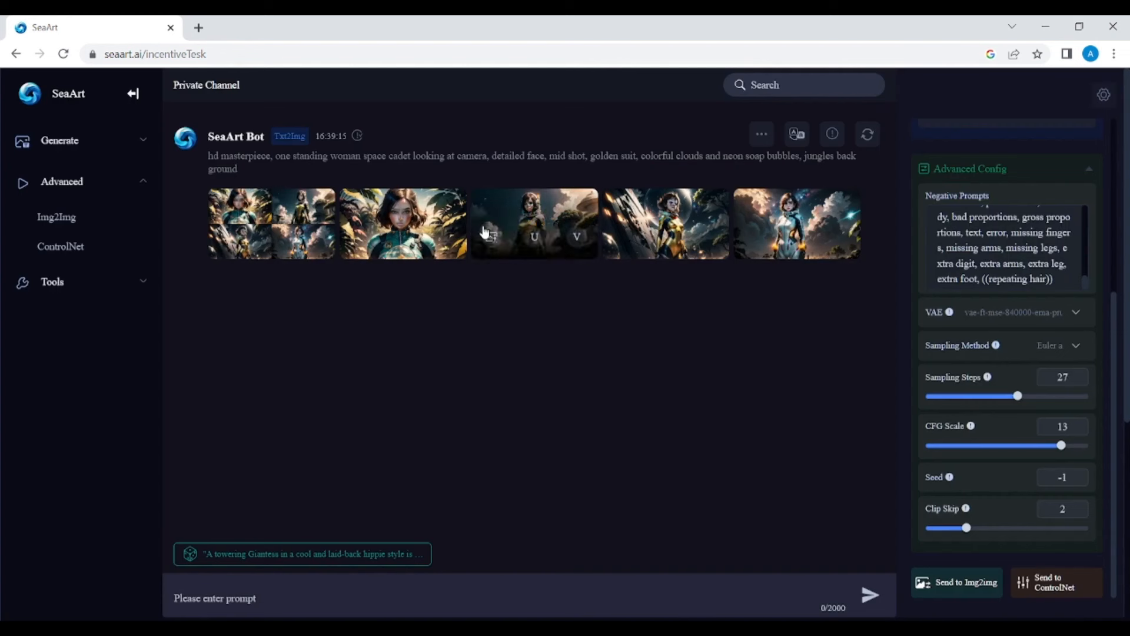
# Reuse the first batch's prompt and generate a new batch with the Sampling Method set to Euler.
pyautogui.click(868, 134)
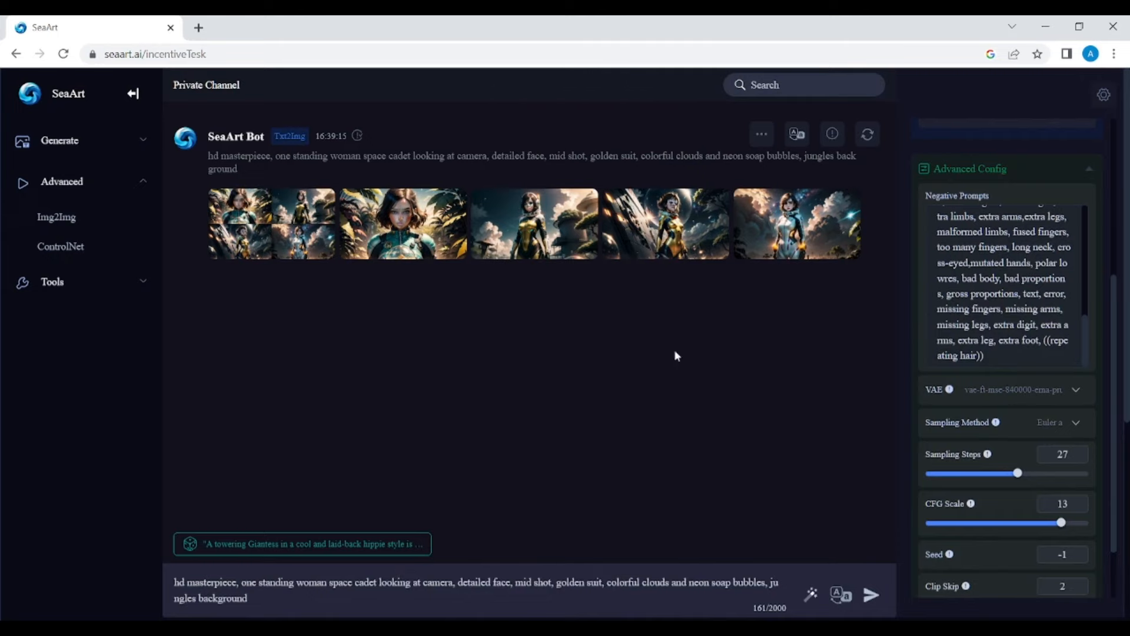
pyautogui.click(1078, 432)
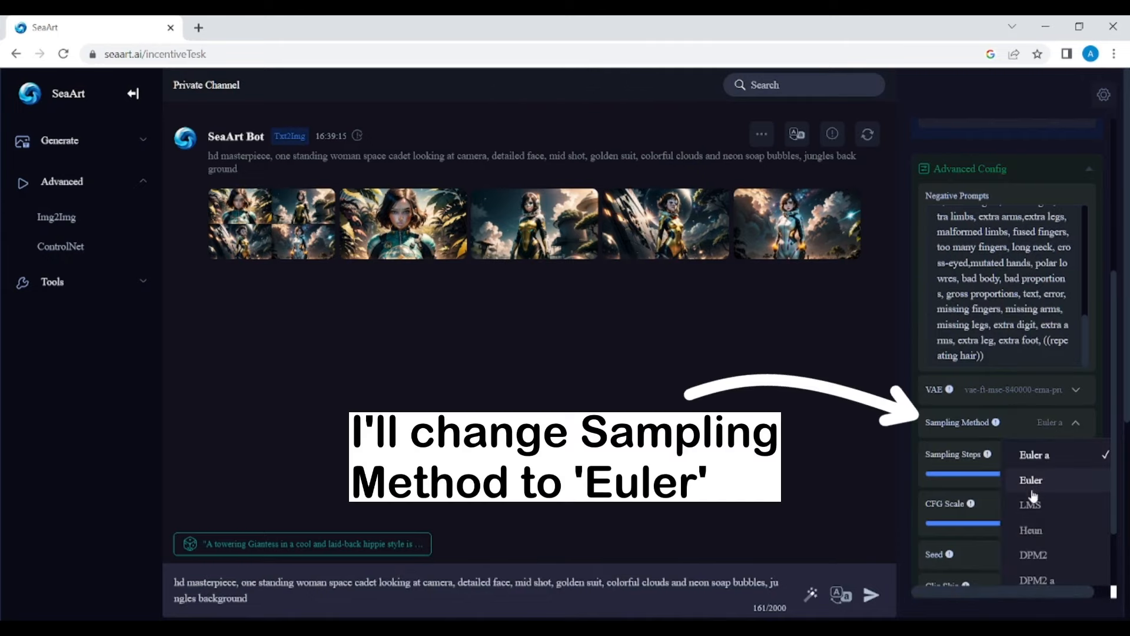
pyautogui.click(1027, 479)
pyautogui.click(872, 596)
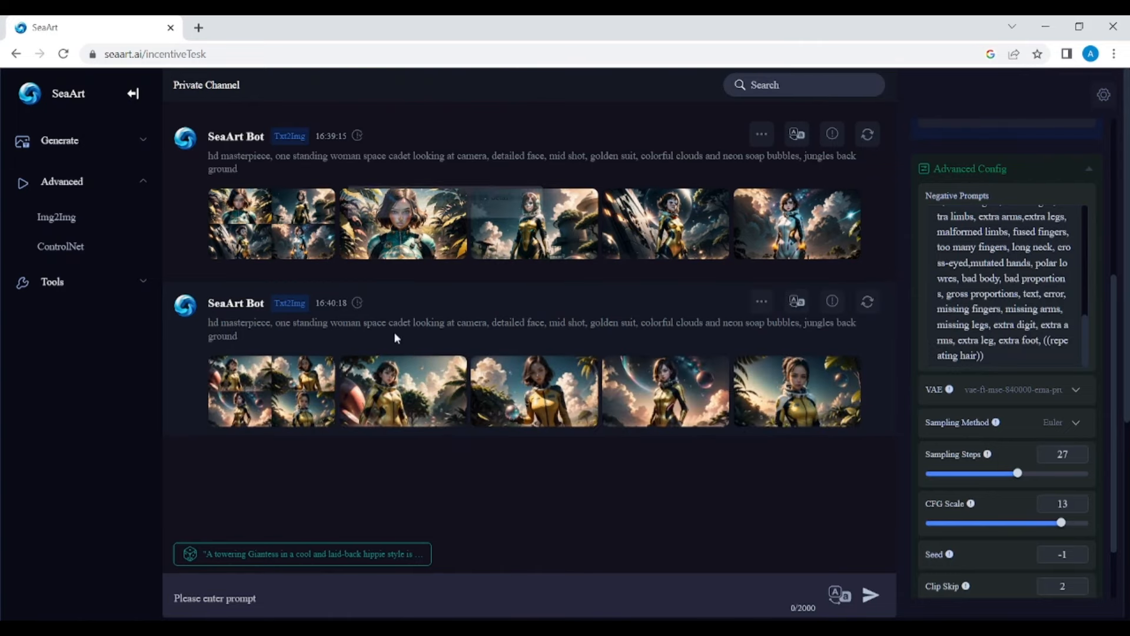
# Browse all four images of the Euler batch at full size, checking faces and soap bubbles, and close the viewer.
pyautogui.click(412, 368)
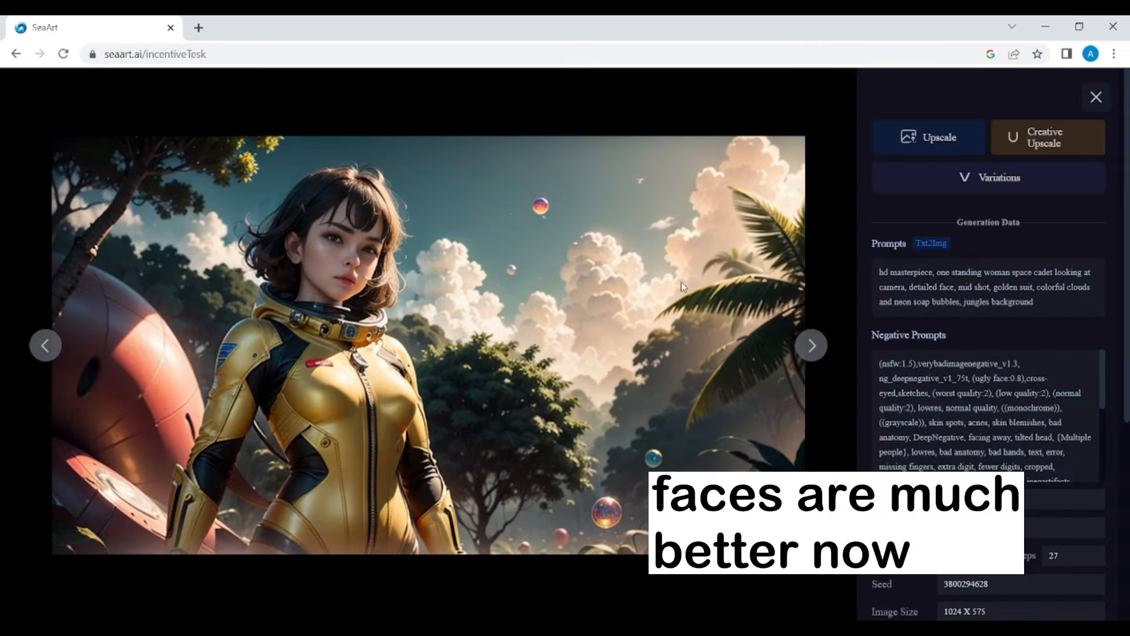
pyautogui.click(811, 345)
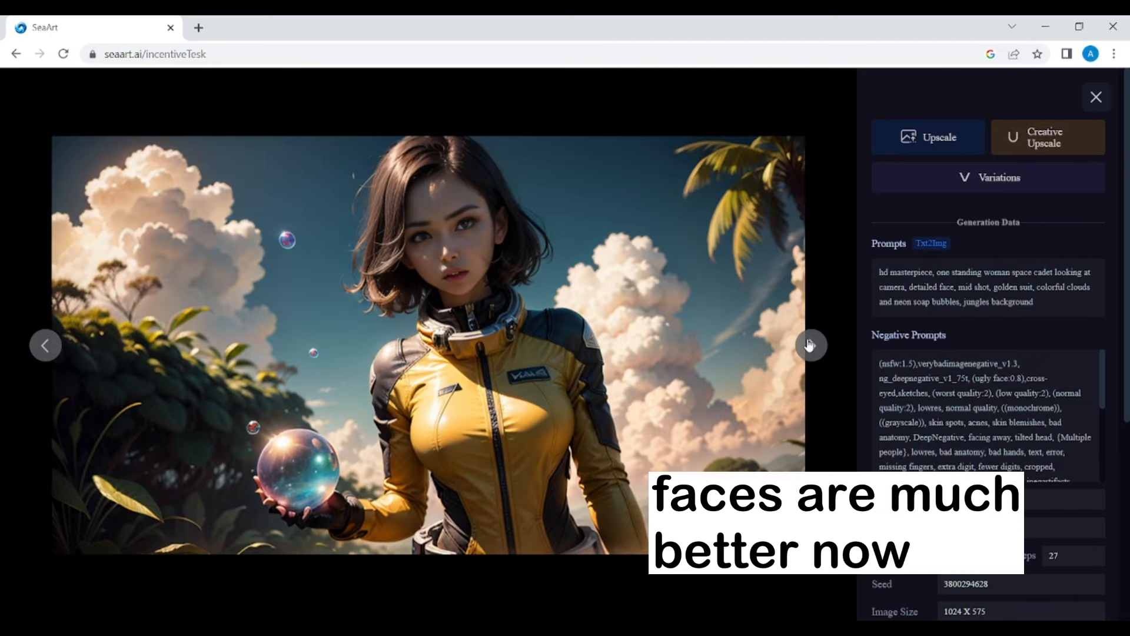
pyautogui.click(811, 345)
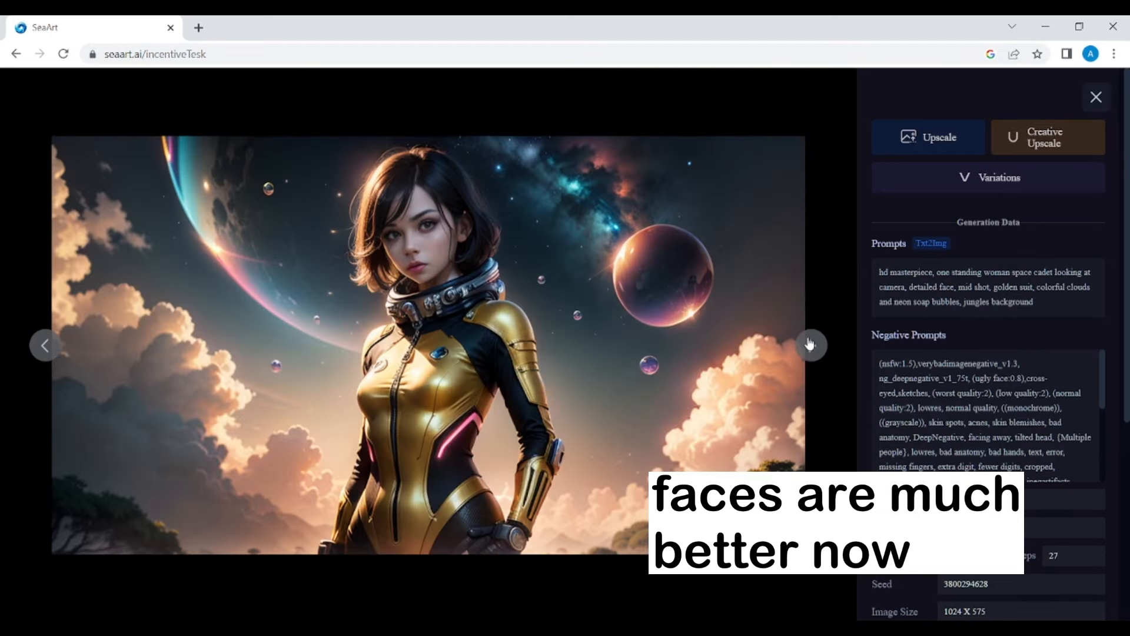
pyautogui.click(811, 345)
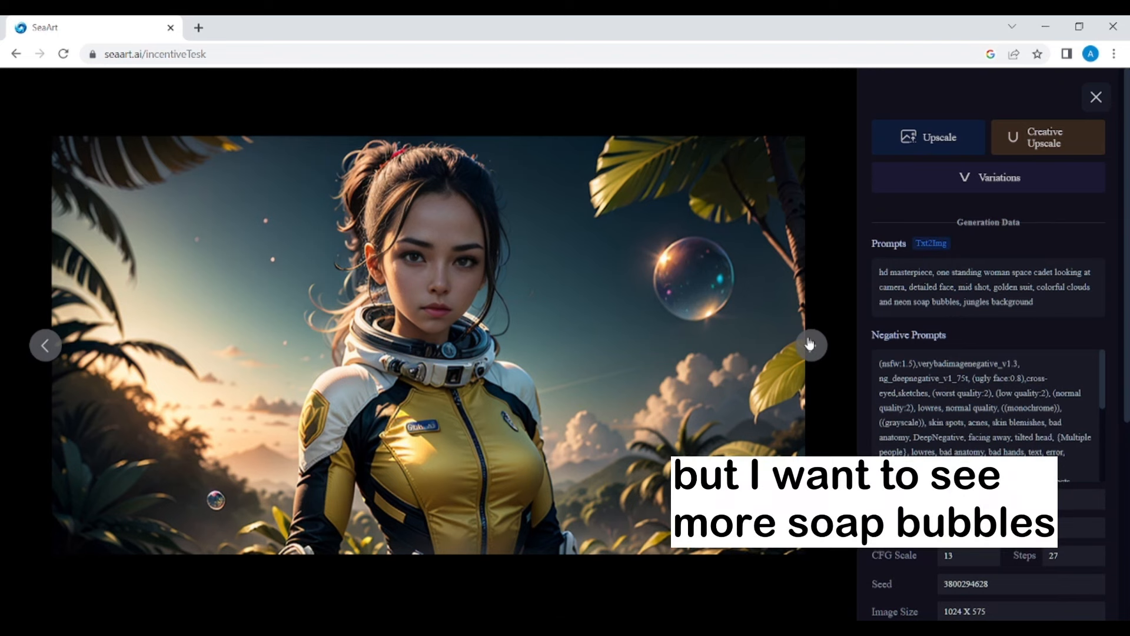
pyautogui.click(1097, 97)
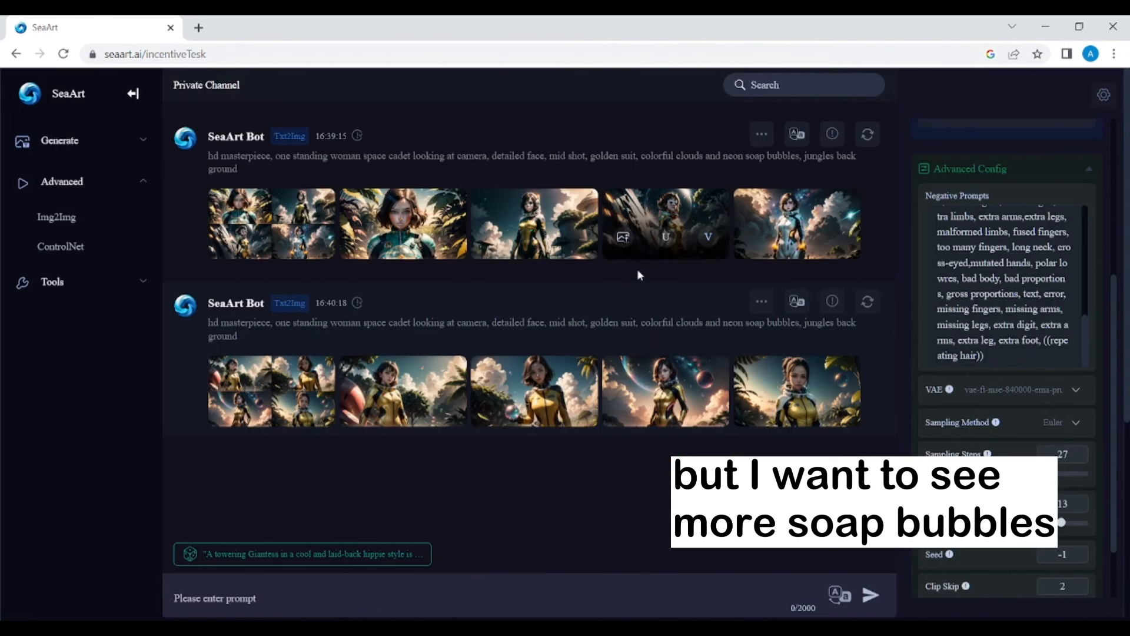
# Reload the second batch's prompt for reuse, and set the VAE to ClearVAE and the Sampling Steps to 34.
pyautogui.click(868, 301)
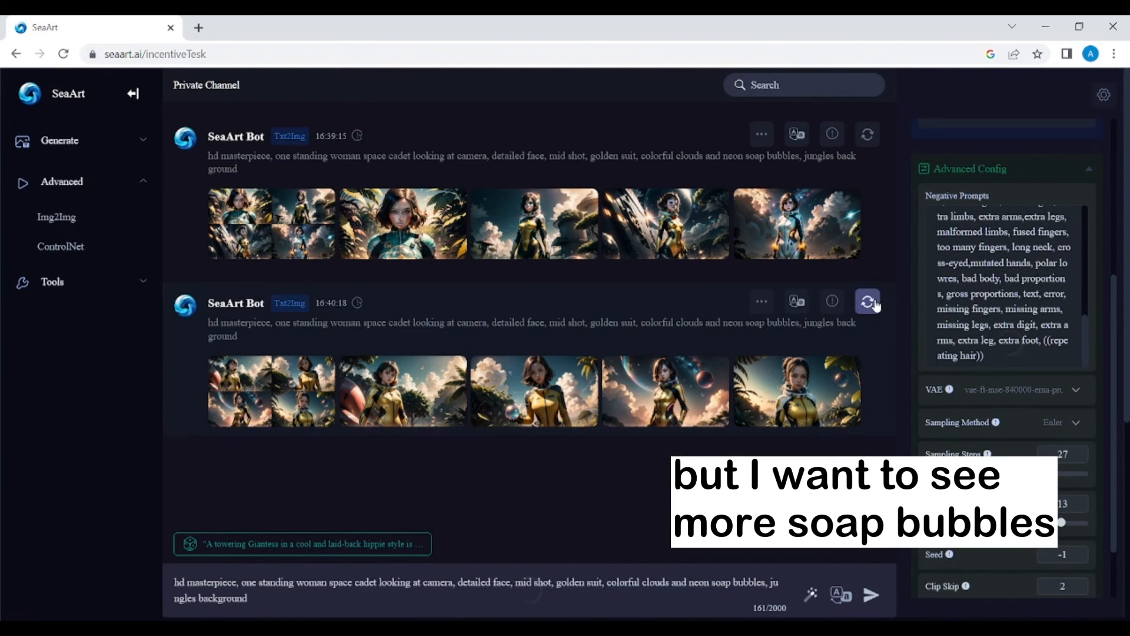
pyautogui.scroll(-2, 936, 496)
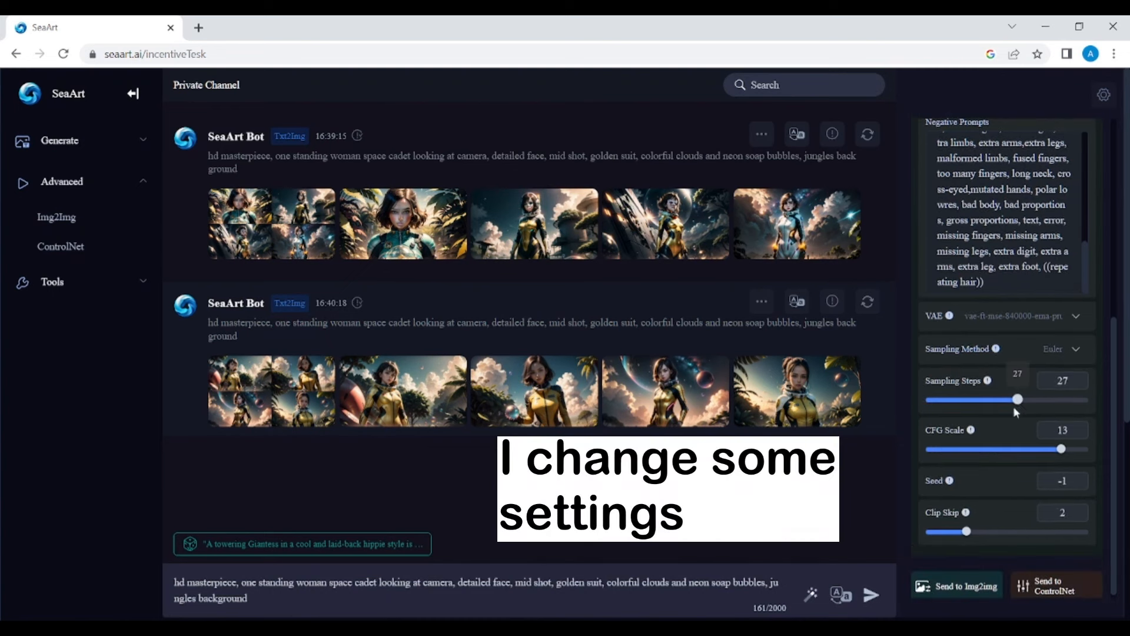
pyautogui.click(1080, 317)
pyautogui.click(1001, 504)
pyautogui.scroll(8, 924, 254)
pyautogui.scroll(-5, 924, 254)
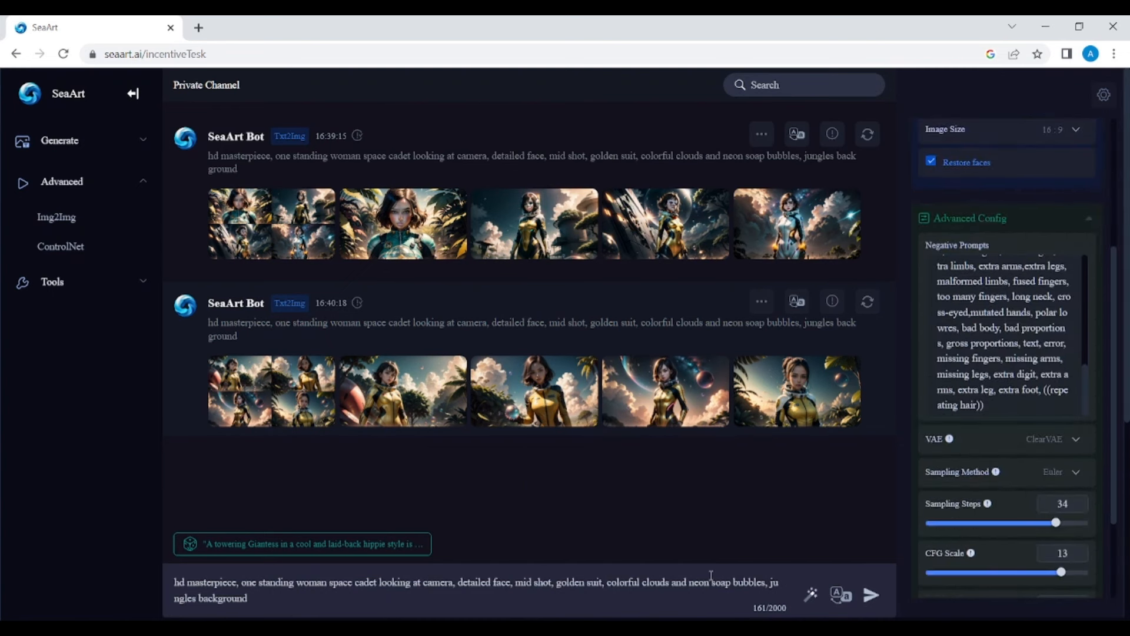
# Enclose "neon soap bubbles" in double parentheses in the prompt to raise its priority.
pyautogui.click(691, 581)
pyautogui.write('((')
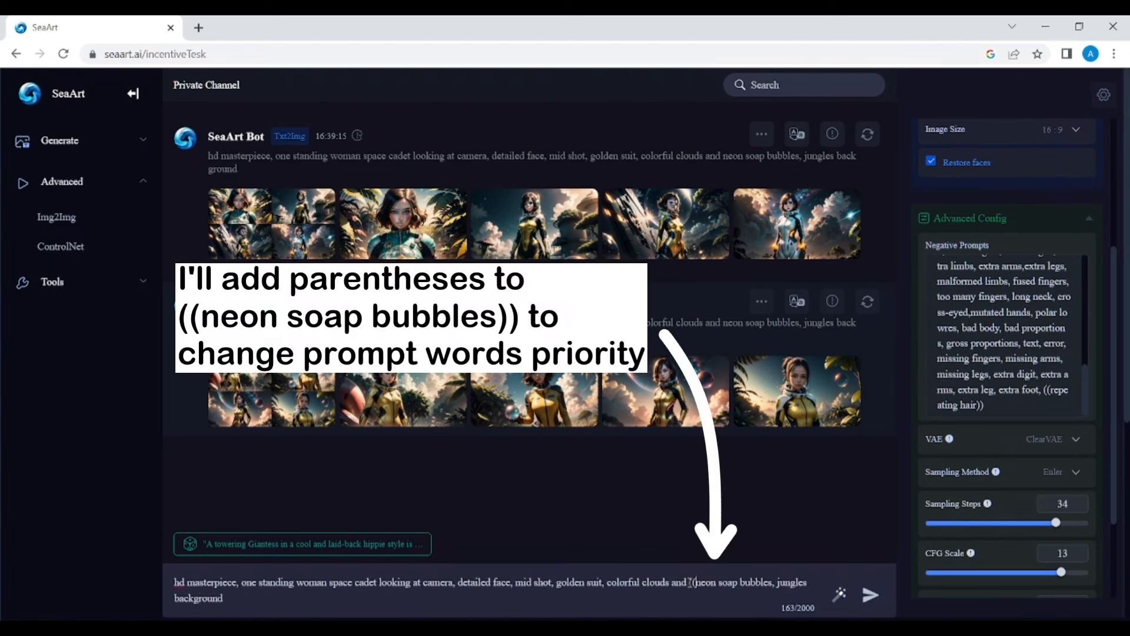
pyautogui.click(773, 583)
pyautogui.write('))')
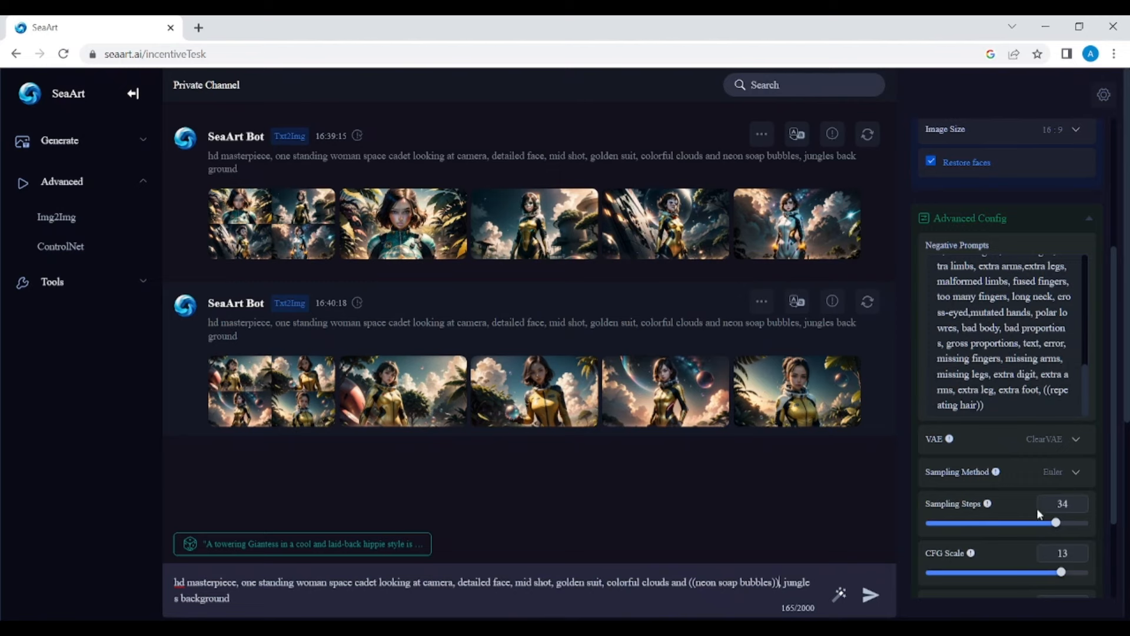
# Set the Sampling Steps to 32 and generate a batch from the edited prompt.
pyautogui.click(1046, 522)
pyautogui.click(870, 595)
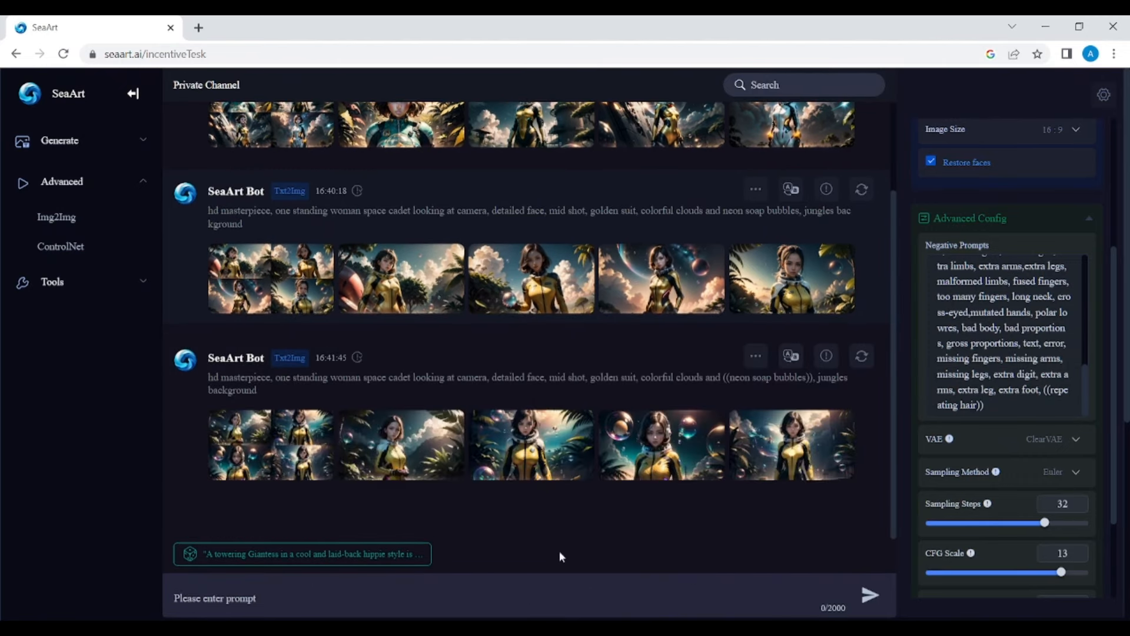
# Browse the images of the third batch at full size, including the combined four-image grid, and close the viewer.
pyautogui.click(531, 446)
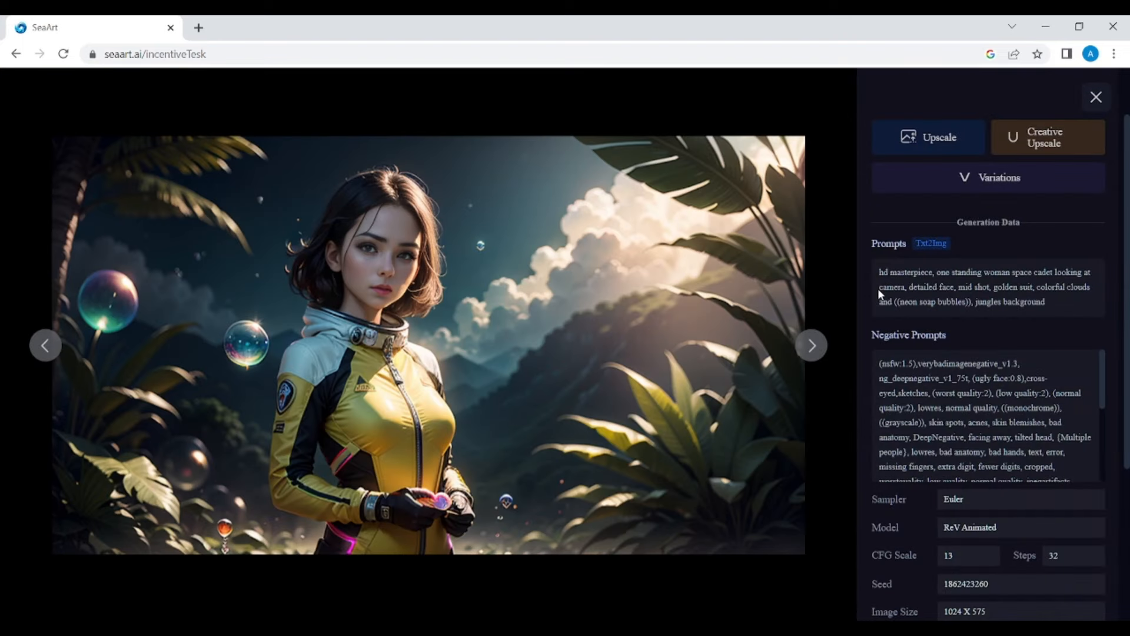
pyautogui.click(815, 346)
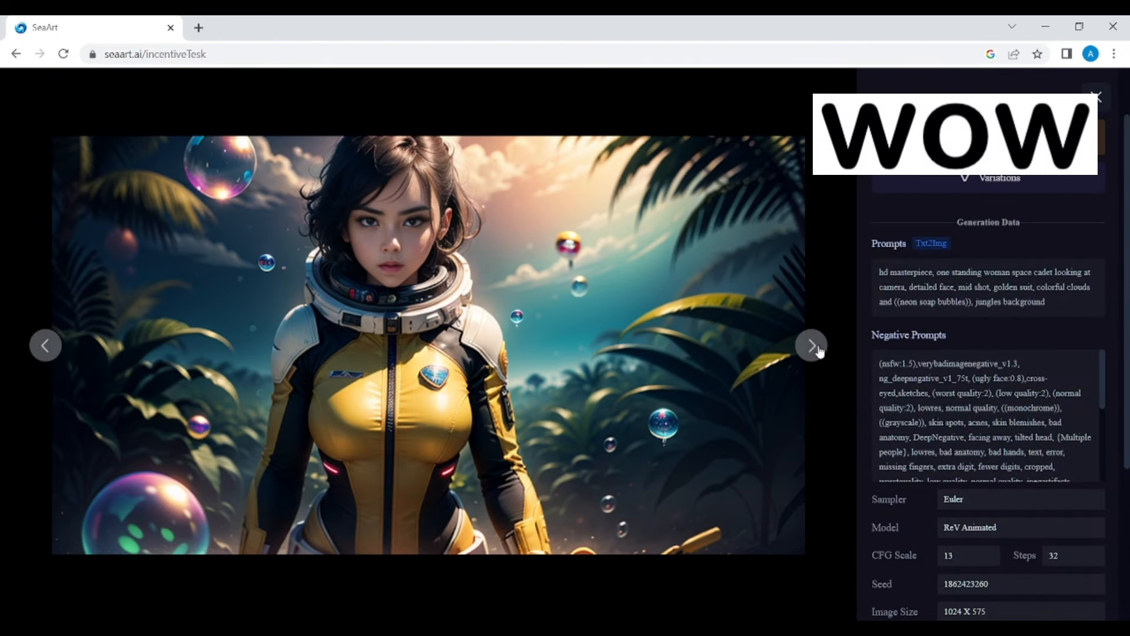
pyautogui.click(819, 350)
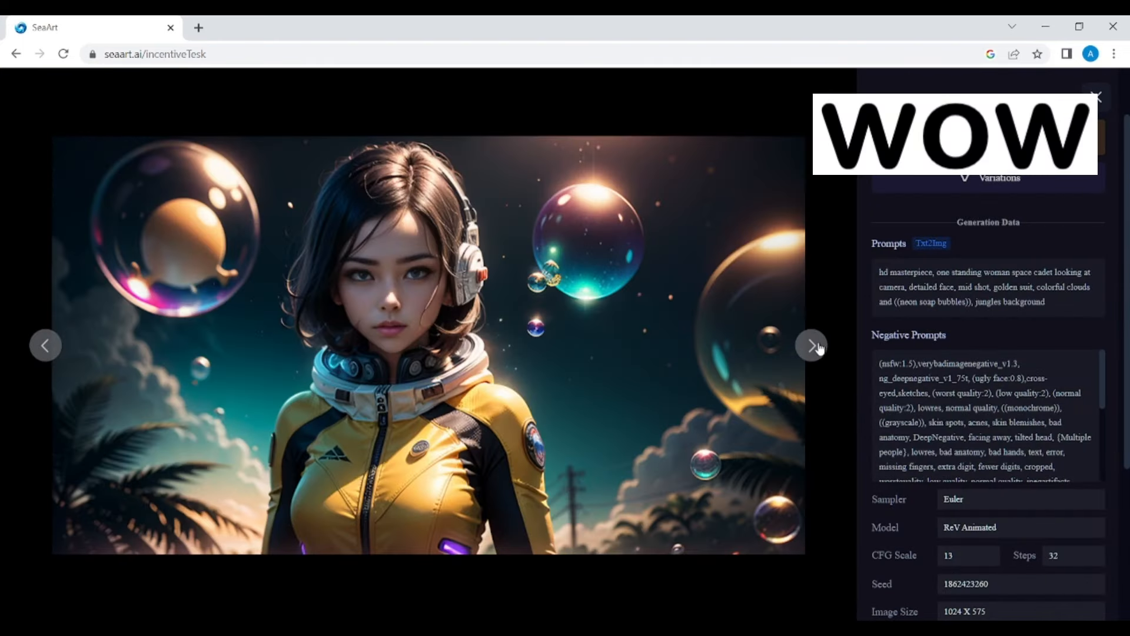
pyautogui.click(819, 348)
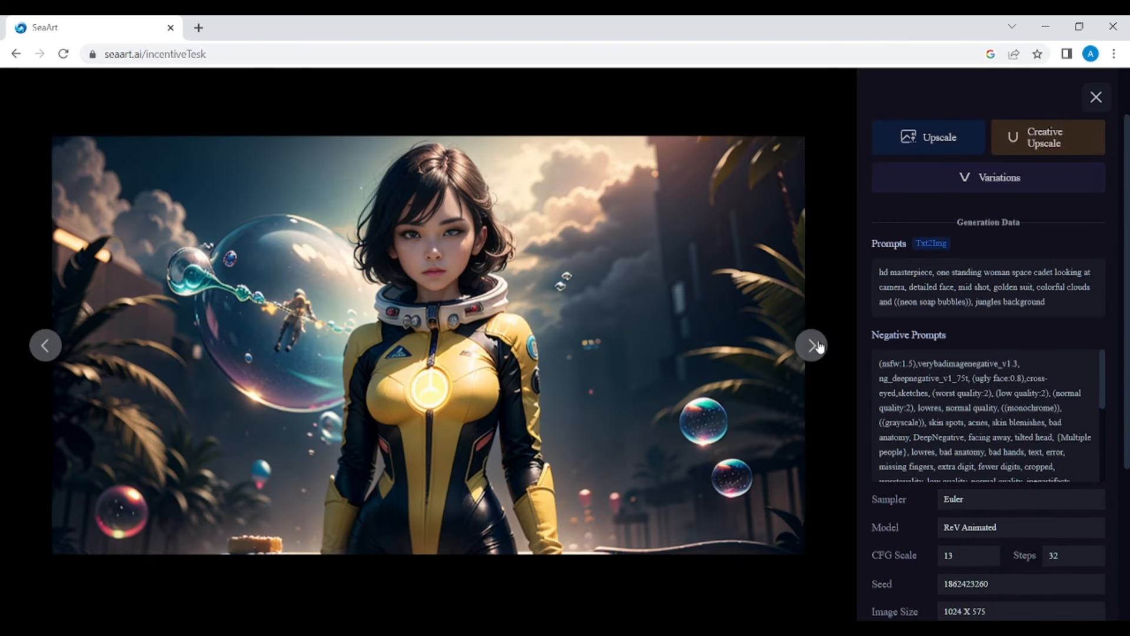
pyautogui.click(819, 346)
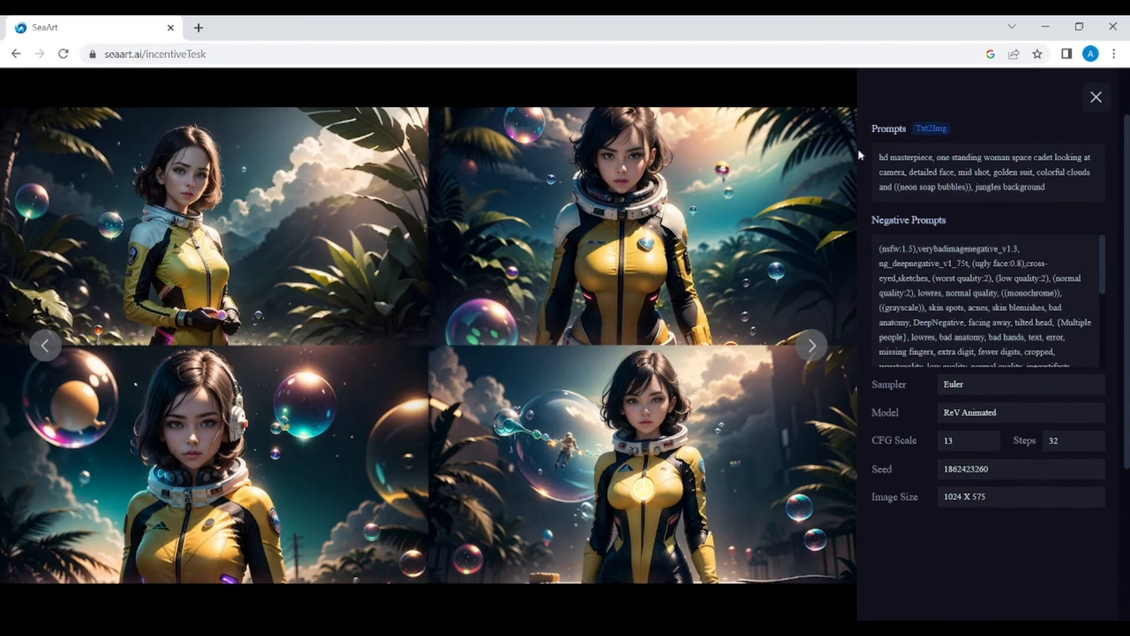
pyautogui.click(1096, 97)
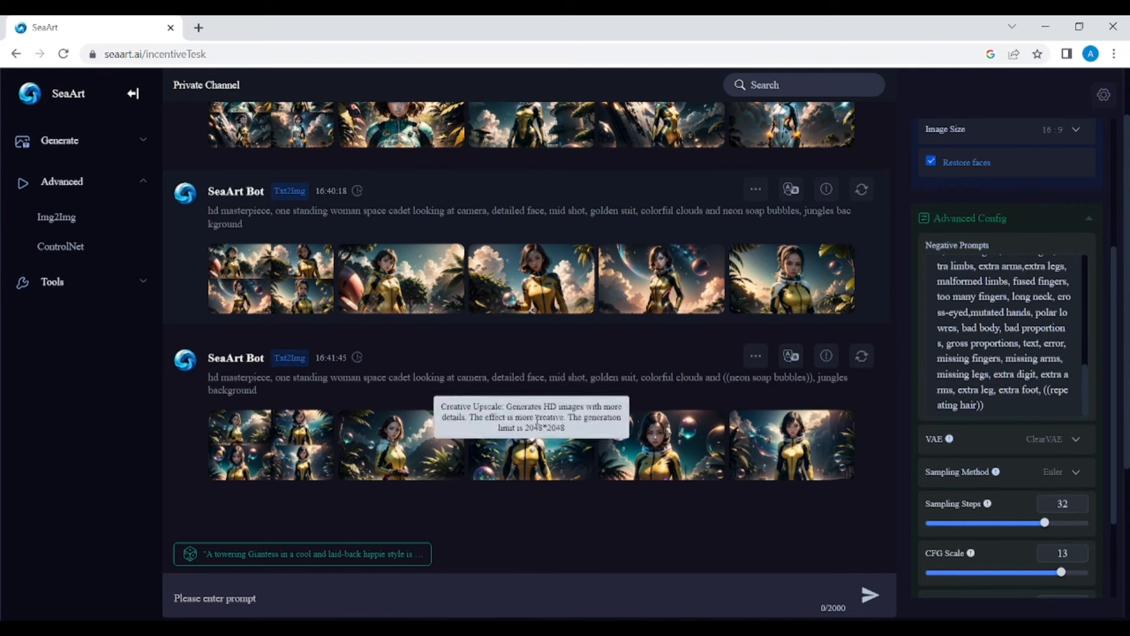
# Review the first image of the third batch with its generation data and run Creative Upscale on that image.
pyautogui.click(453, 438)
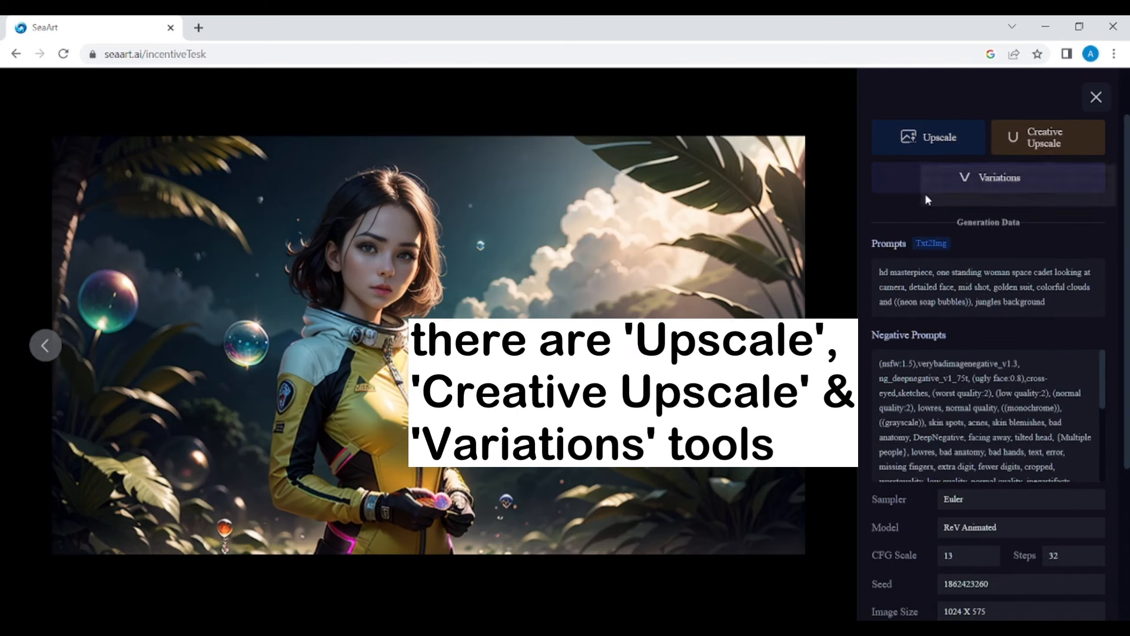
pyautogui.scroll(-2, 961, 412)
pyautogui.scroll(2, 961, 412)
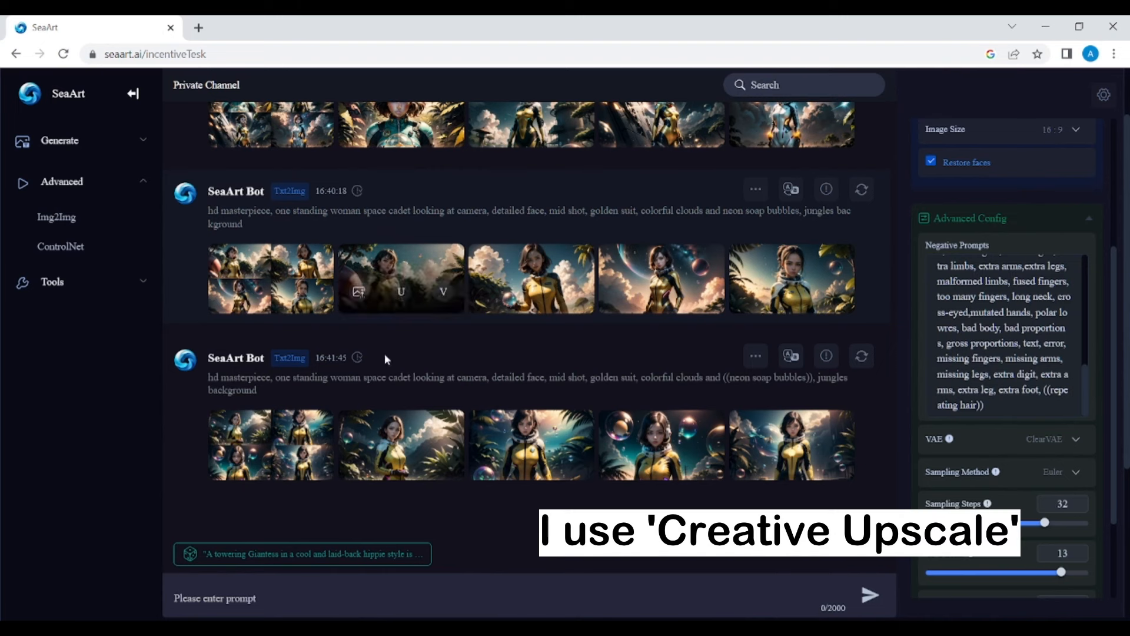
pyautogui.click(401, 457)
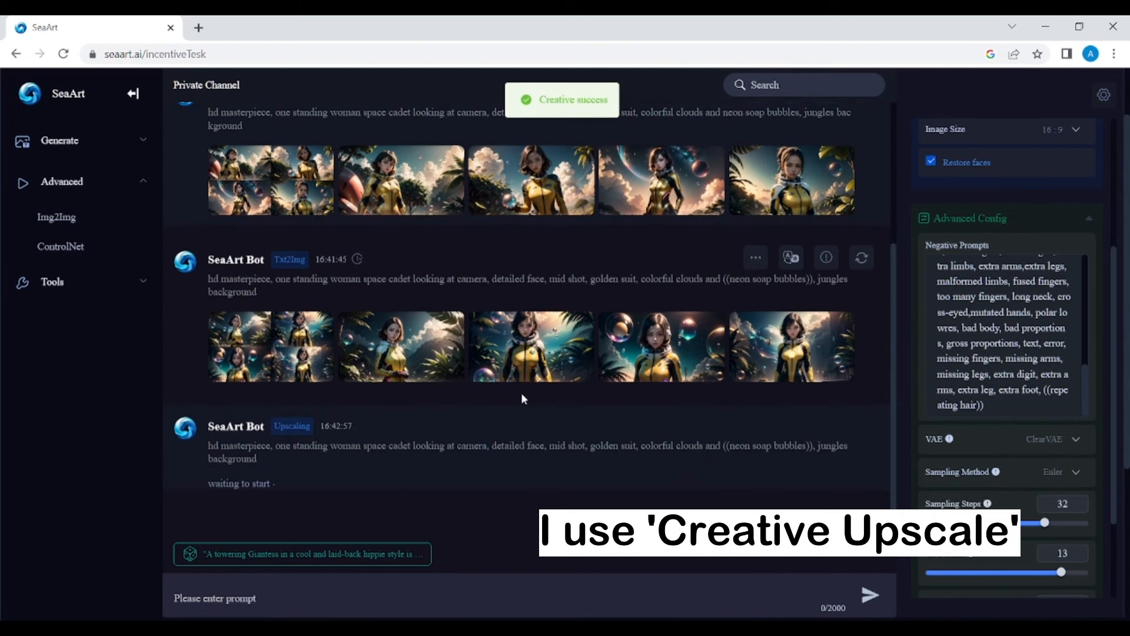
# Run Creative Upscale on the second single image of the third batch as well.
pyautogui.moveTo(531, 368)
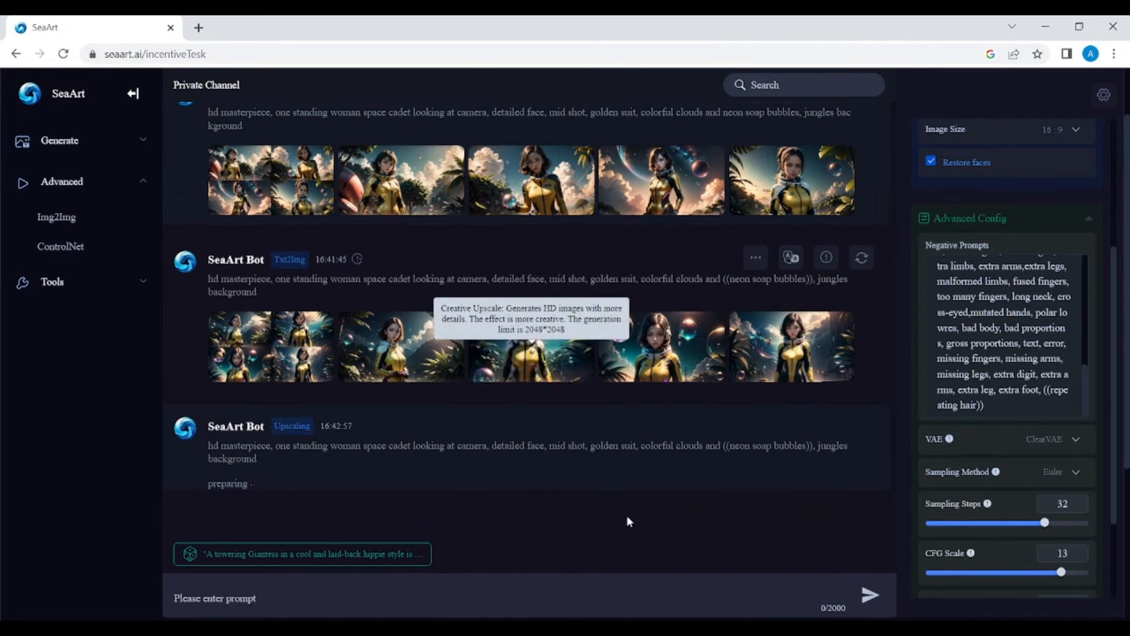
pyautogui.click(529, 362)
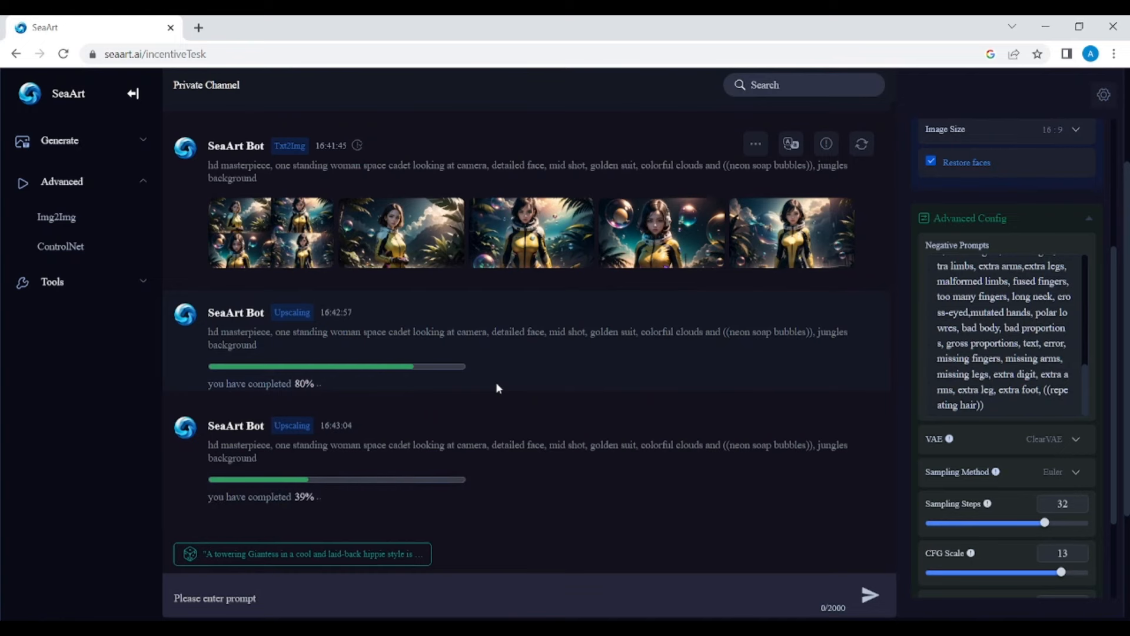
# Inspect both creatively upscaled space cadet images at full size with their generation data, closing the viewer after each.
pyautogui.click(294, 403)
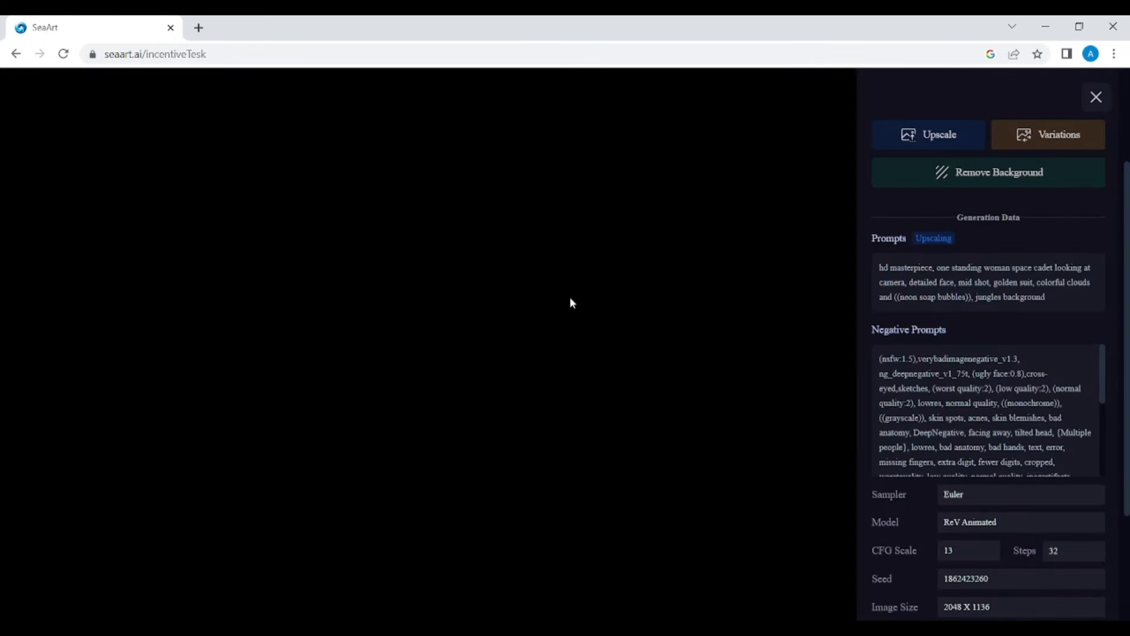
pyautogui.scroll(7, 401, 260)
pyautogui.moveTo(357, 289); pyautogui.dragTo(364, 521)
pyautogui.scroll(-4, 364, 527)
pyautogui.click(1097, 97)
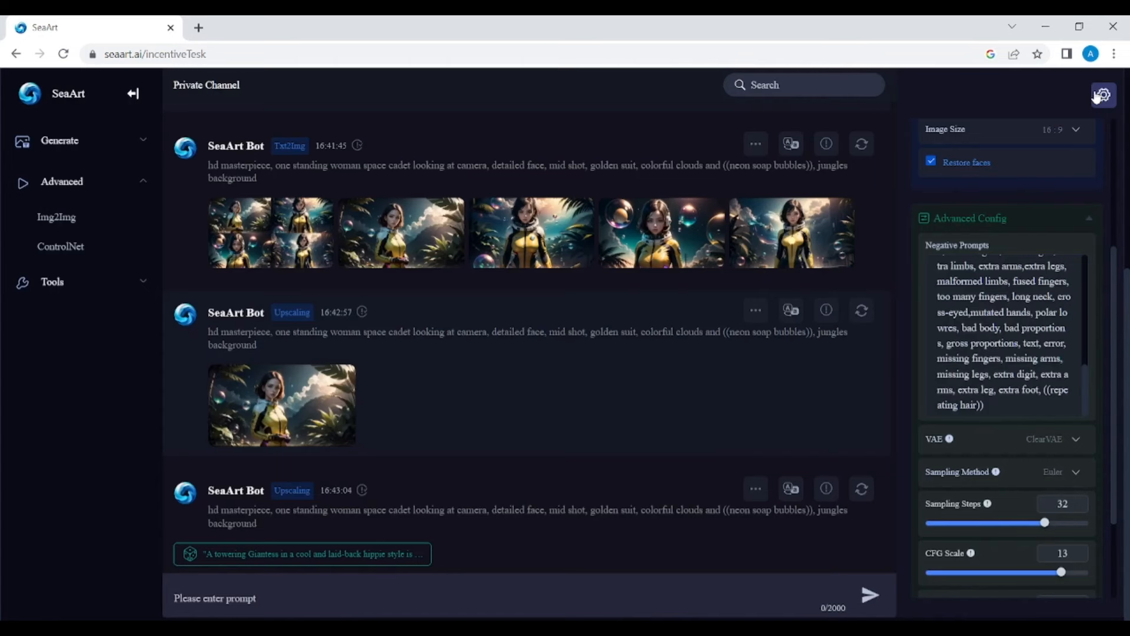
pyautogui.scroll(-3, 436, 406)
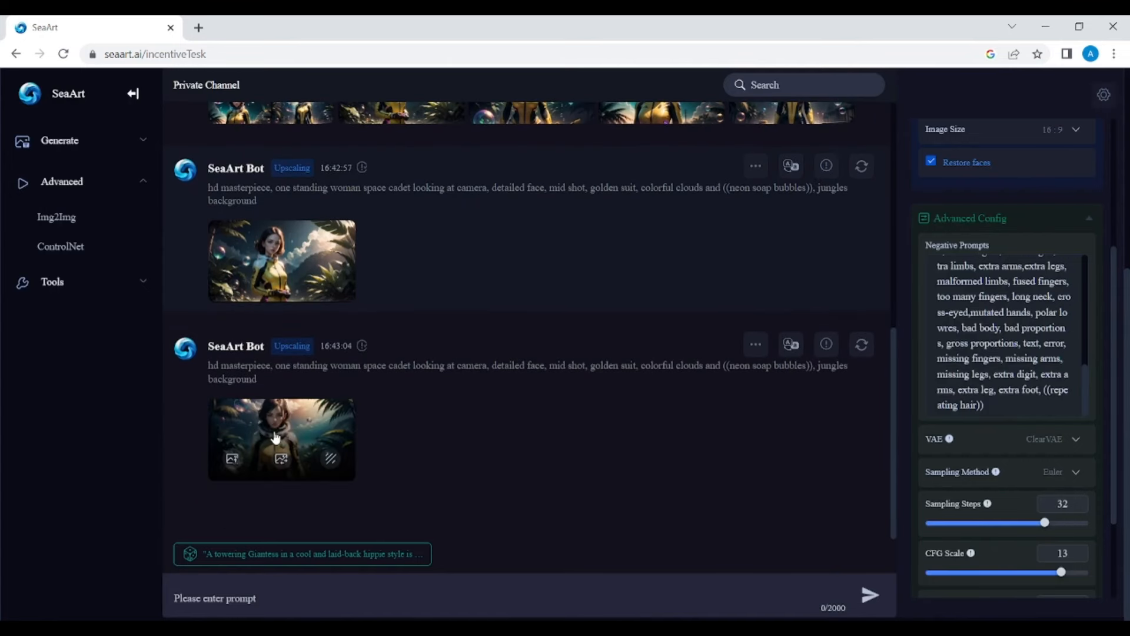
pyautogui.click(276, 433)
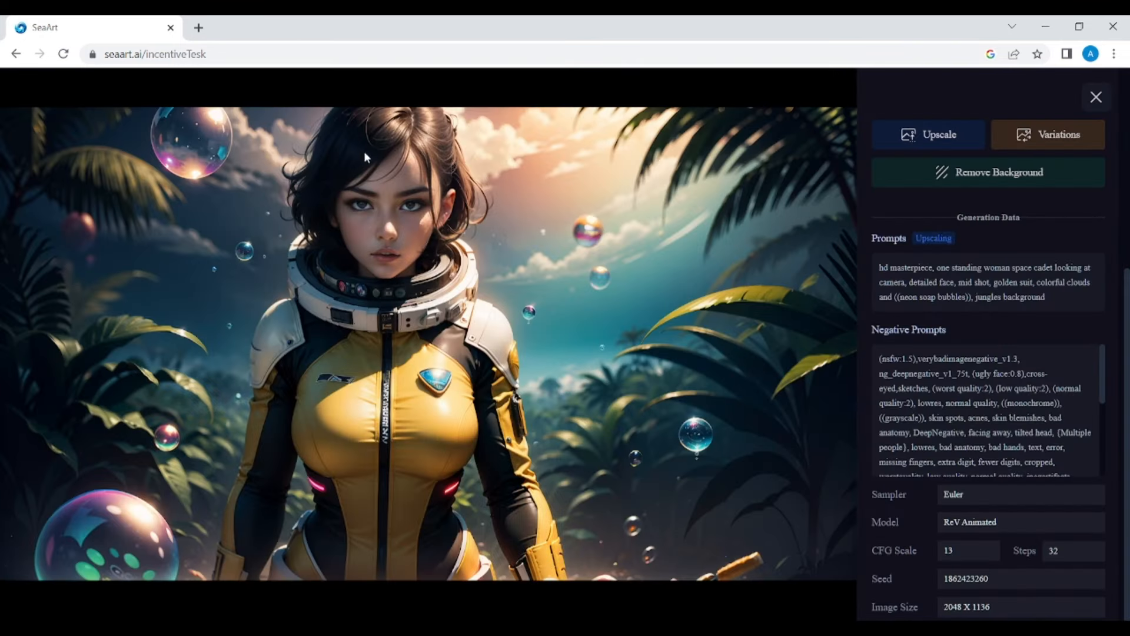
pyautogui.click(1095, 100)
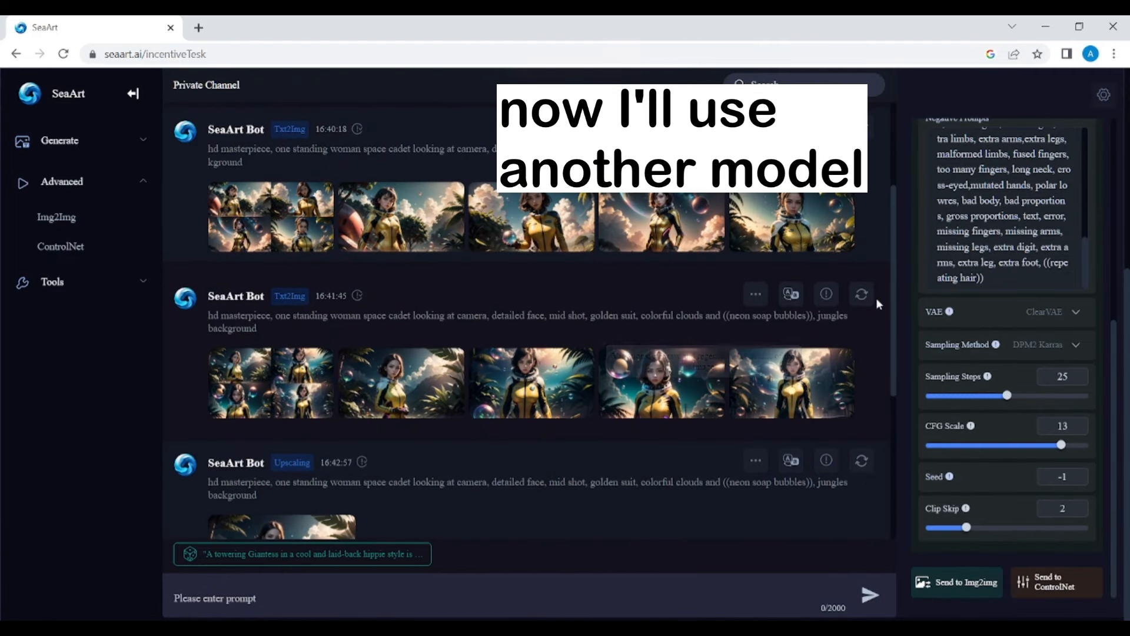
# Reload the prompt of the ((neon soap bubbles)) batch and choose the Dark Sushi 2.5D model from the wider model library.
pyautogui.click(861, 294)
pyautogui.scroll(5, 1032, 253)
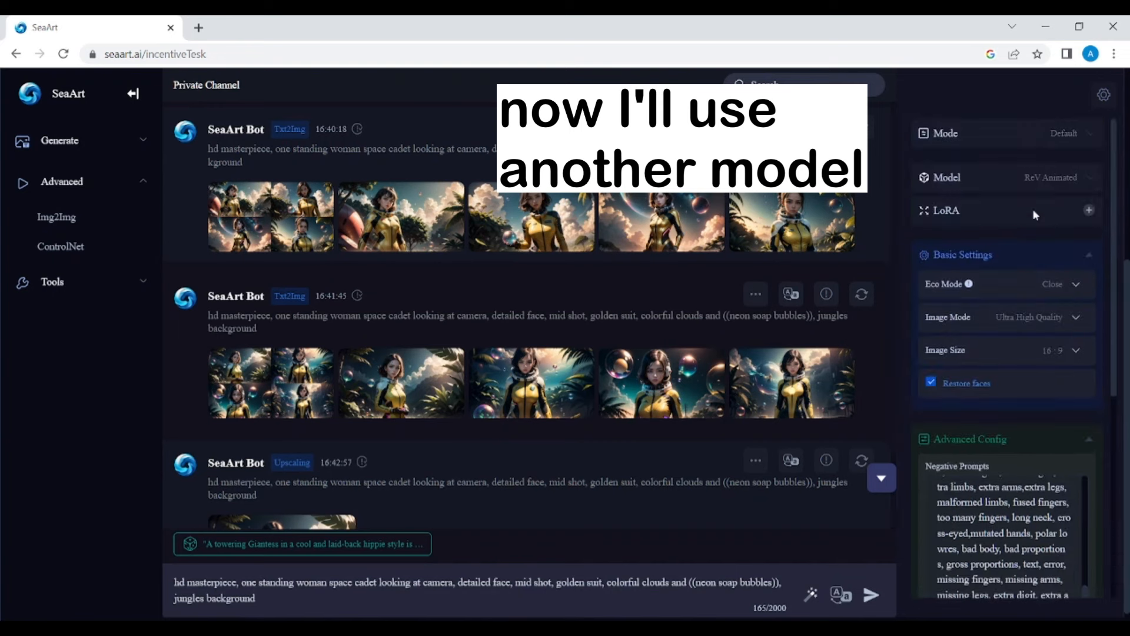
pyautogui.click(1091, 177)
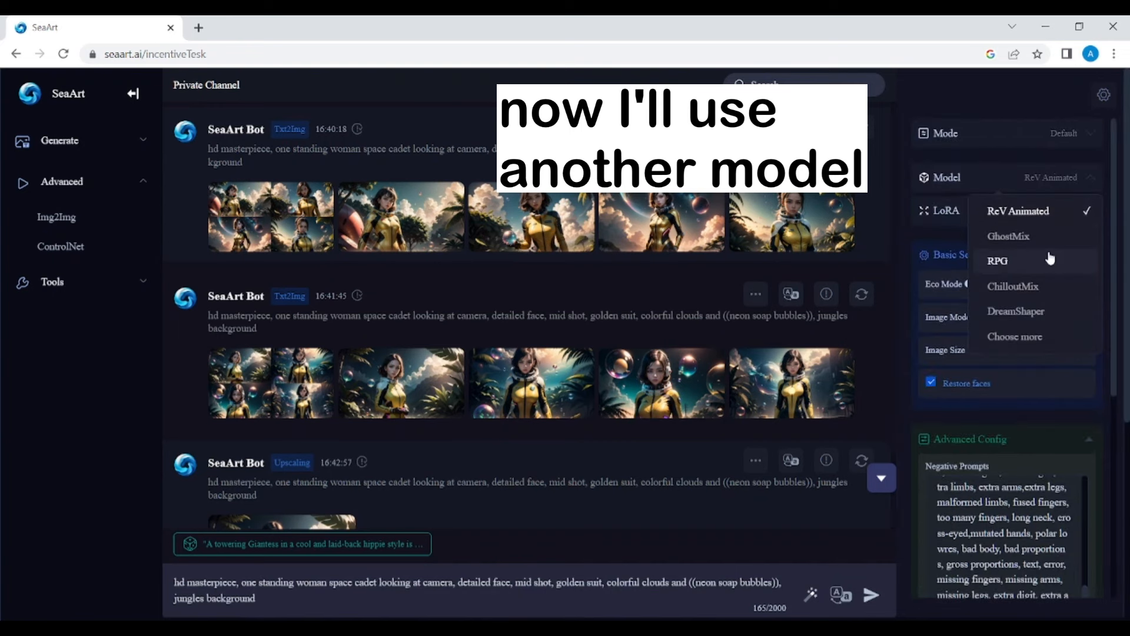
pyautogui.click(1027, 336)
pyautogui.click(588, 120)
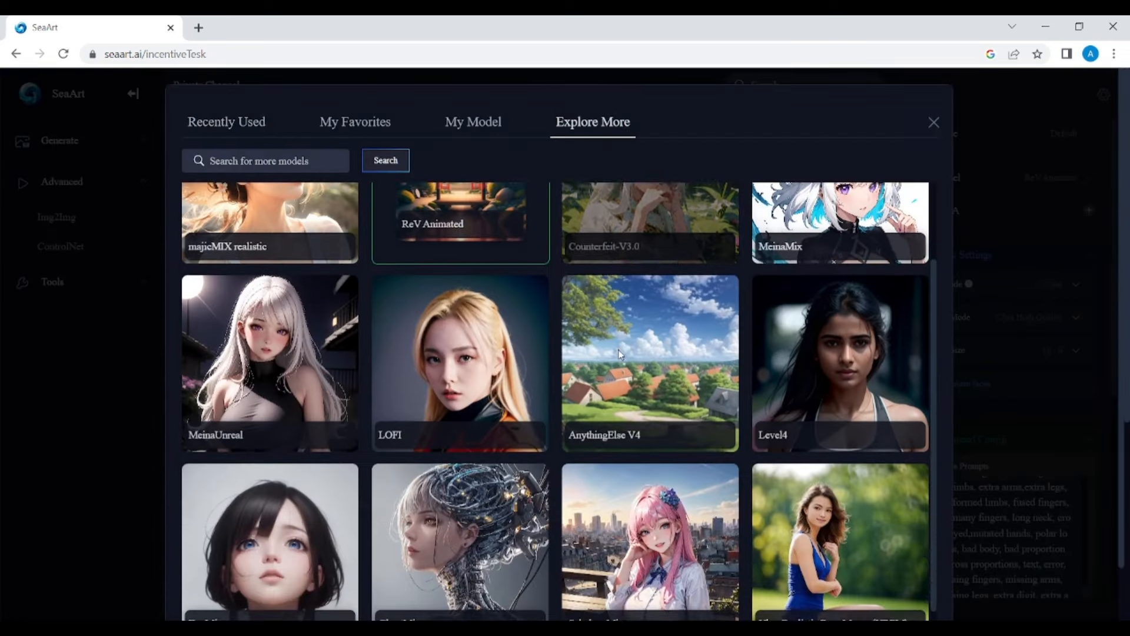
pyautogui.scroll(-1, 619, 354)
pyautogui.scroll(-15, 619, 354)
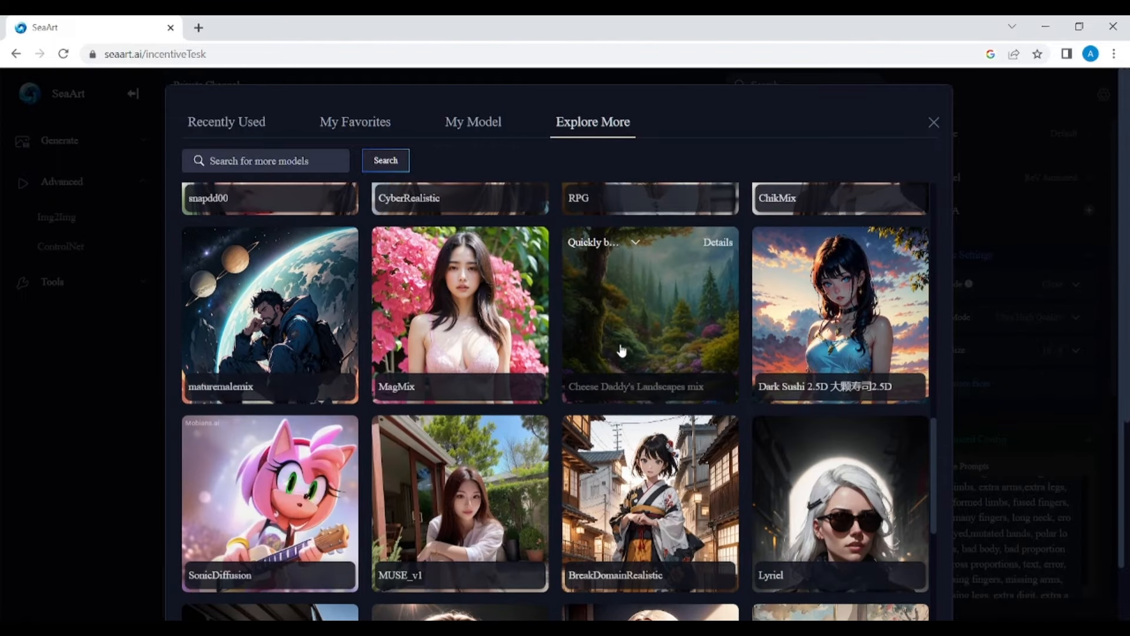
pyautogui.click(870, 306)
# Set Sampling Steps to 25, VAE to kl-f8-anime2 and Sampling Method to DPM++ 2M, and generate a batch.
pyautogui.scroll(-6, 1034, 383)
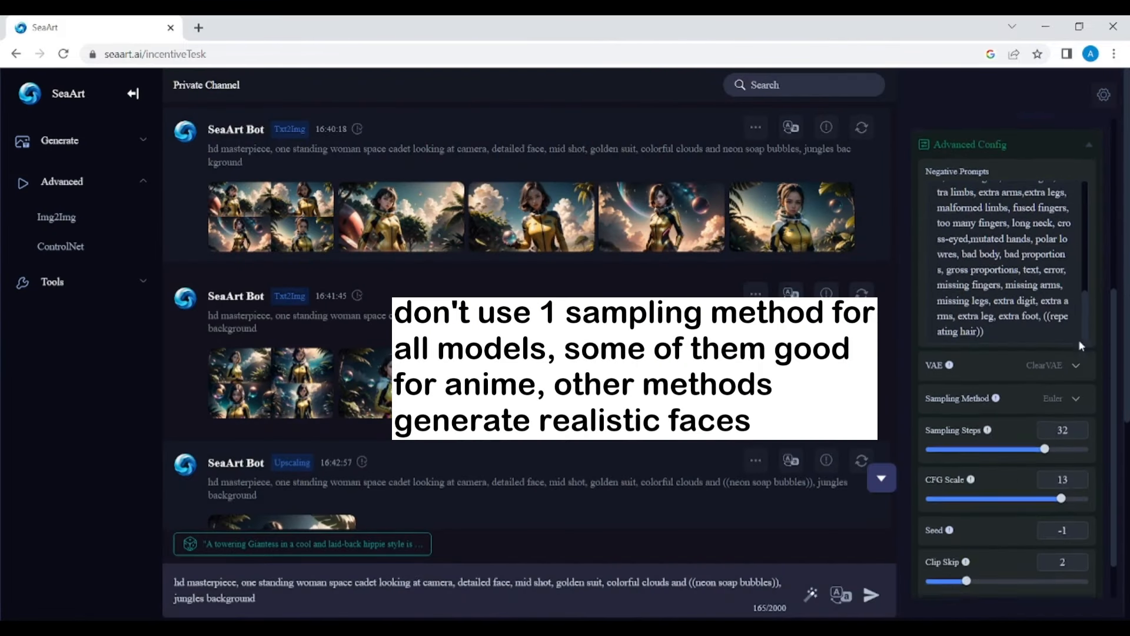
pyautogui.moveTo(1043, 395); pyautogui.dragTo(1017, 391)
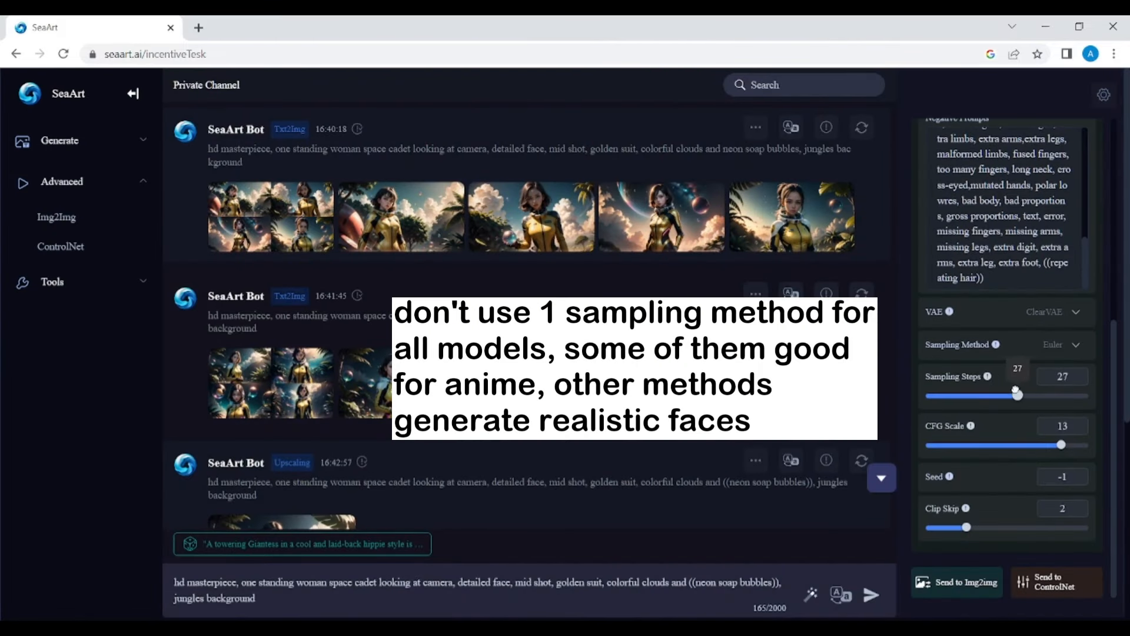
pyautogui.click(1054, 315)
pyautogui.click(1026, 472)
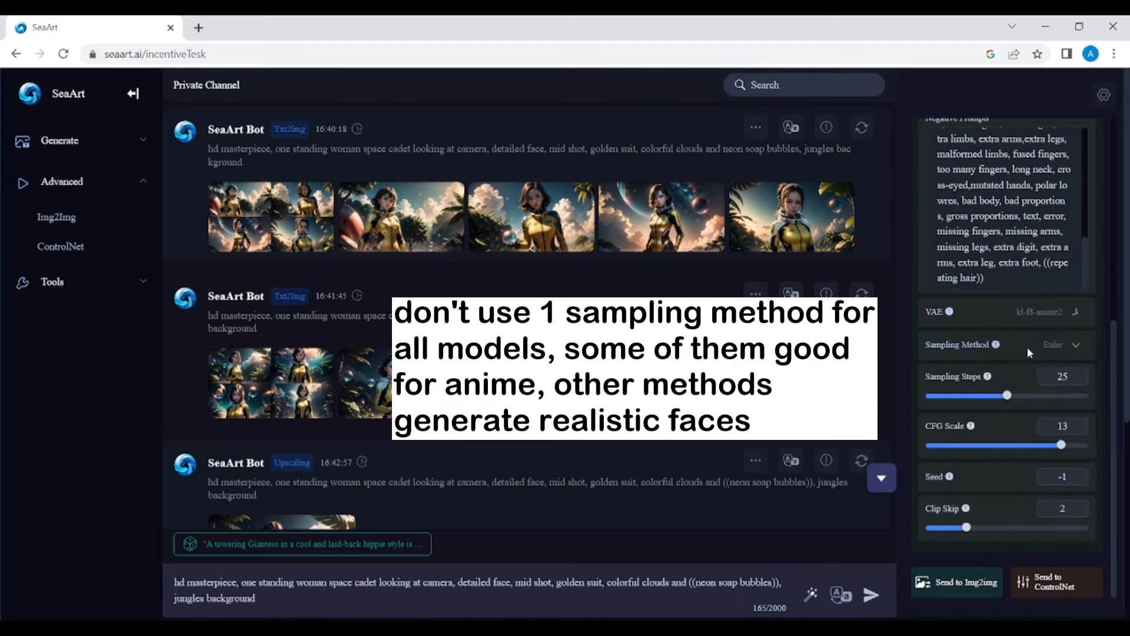
pyautogui.click(1070, 347)
pyautogui.click(1038, 525)
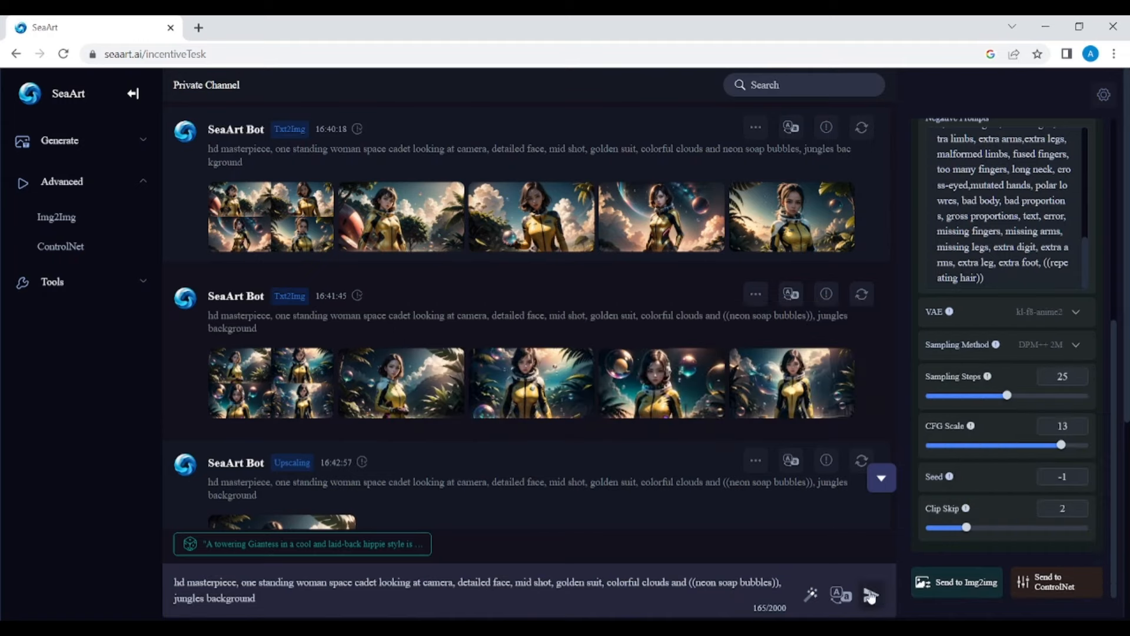
pyautogui.press('Return')
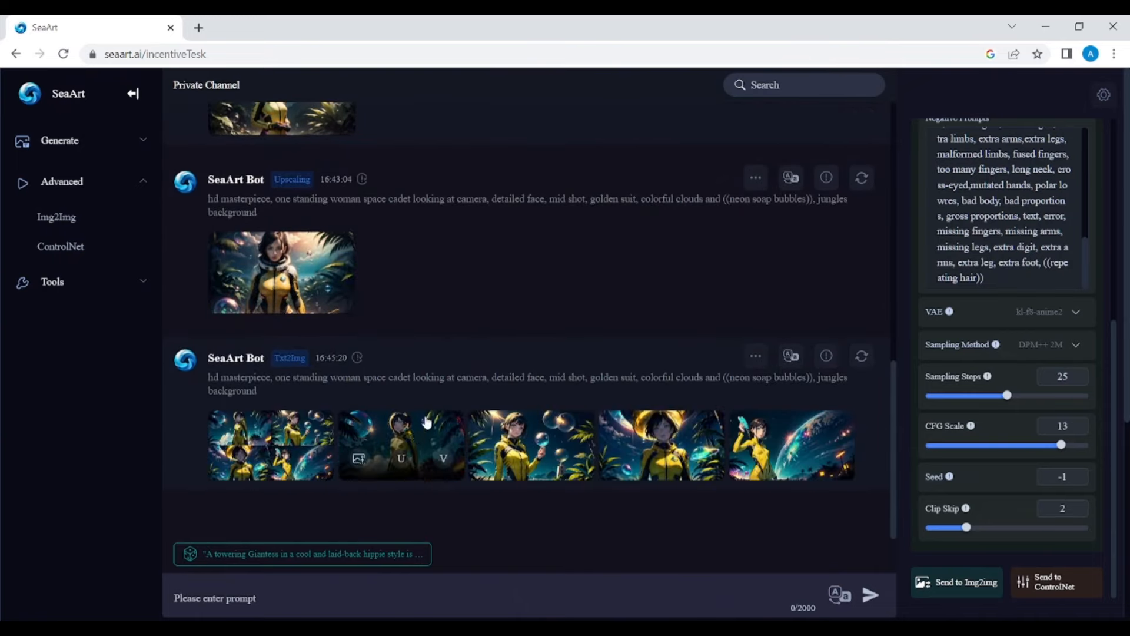
# Browse the images of the Dark Sushi batch at full size and start Creative Upscale and the upscale of its first image.
pyautogui.click(427, 423)
pyautogui.click(807, 348)
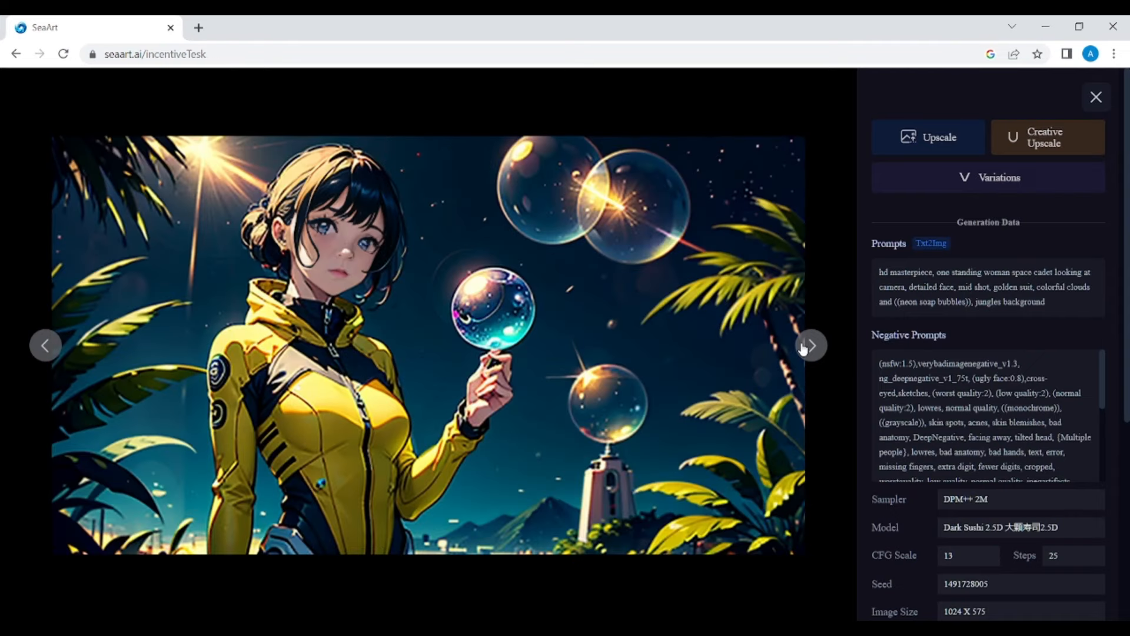
pyautogui.click(804, 348)
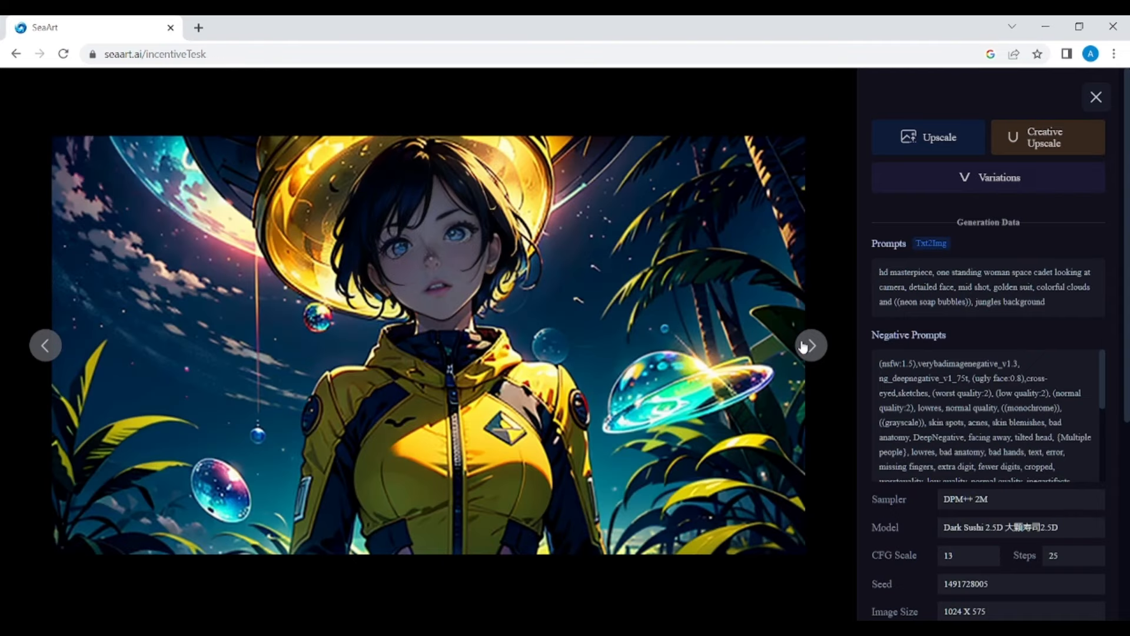
pyautogui.click(804, 347)
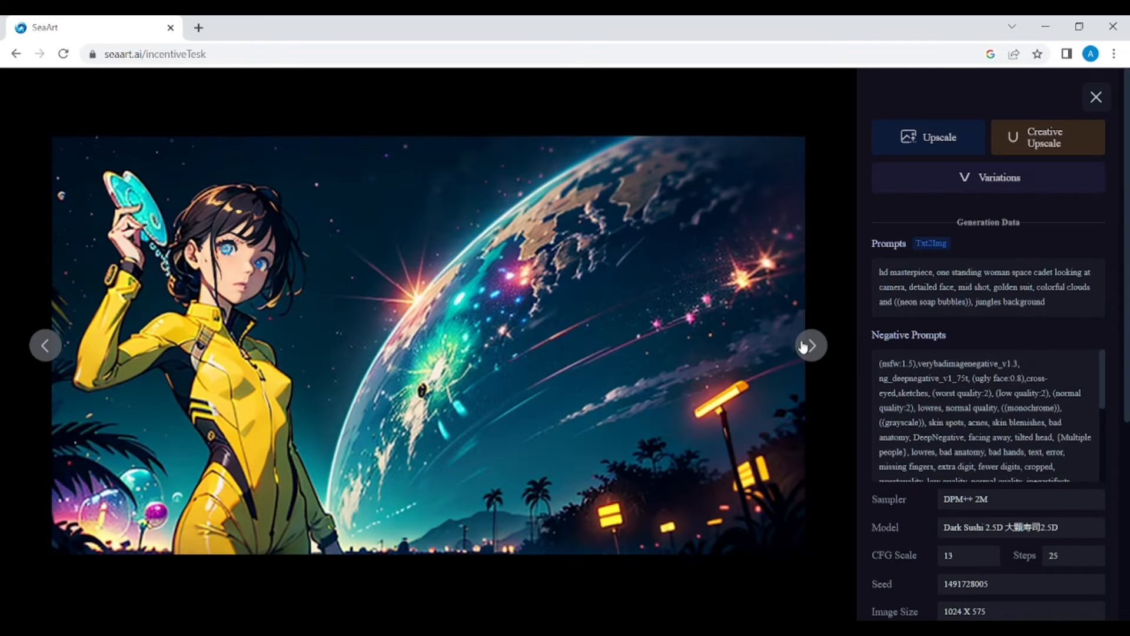
pyautogui.click(1085, 141)
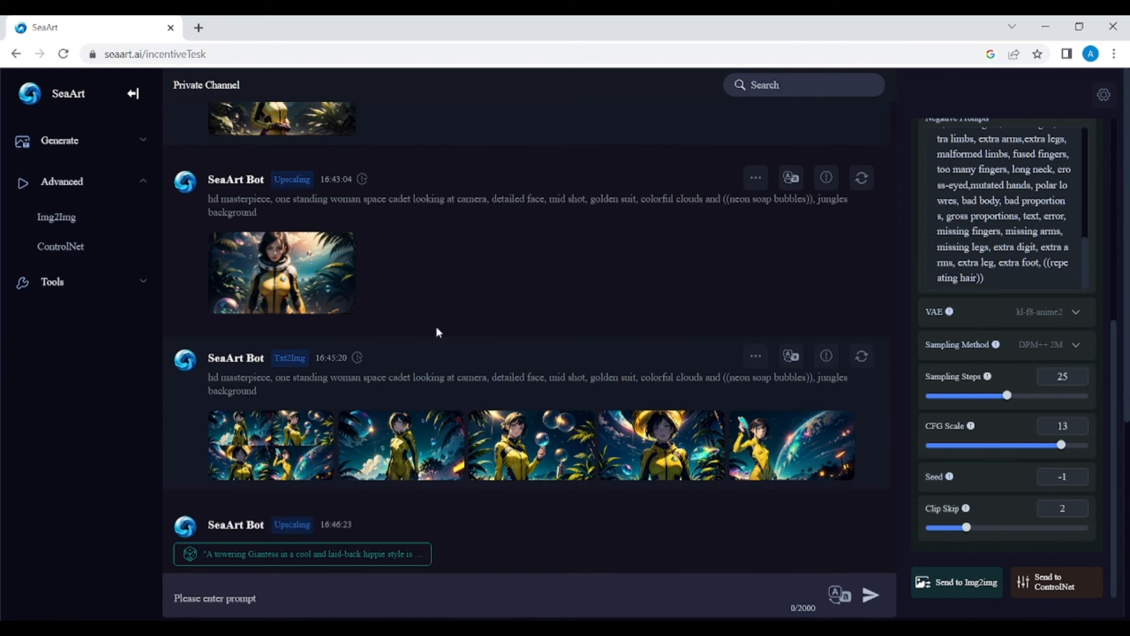
pyautogui.click(406, 354)
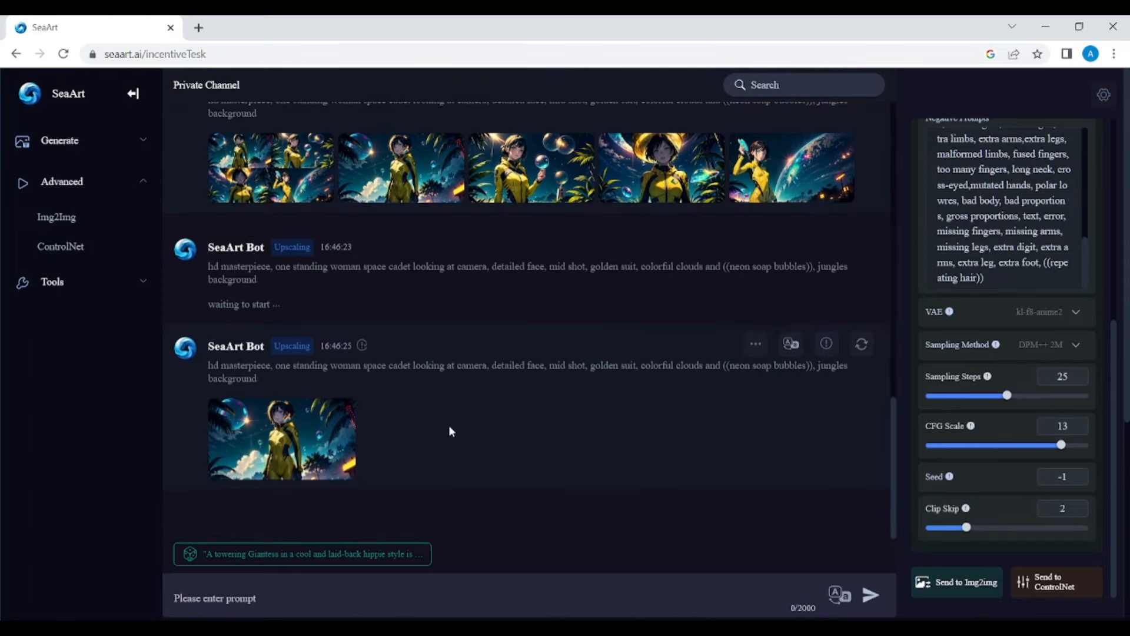
# View the upscaled first image of the Dark Sushi batch at full size and close the viewer.
pyautogui.scroll(3, 275, 513)
pyautogui.scroll(-4, 274, 514)
pyautogui.click(312, 401)
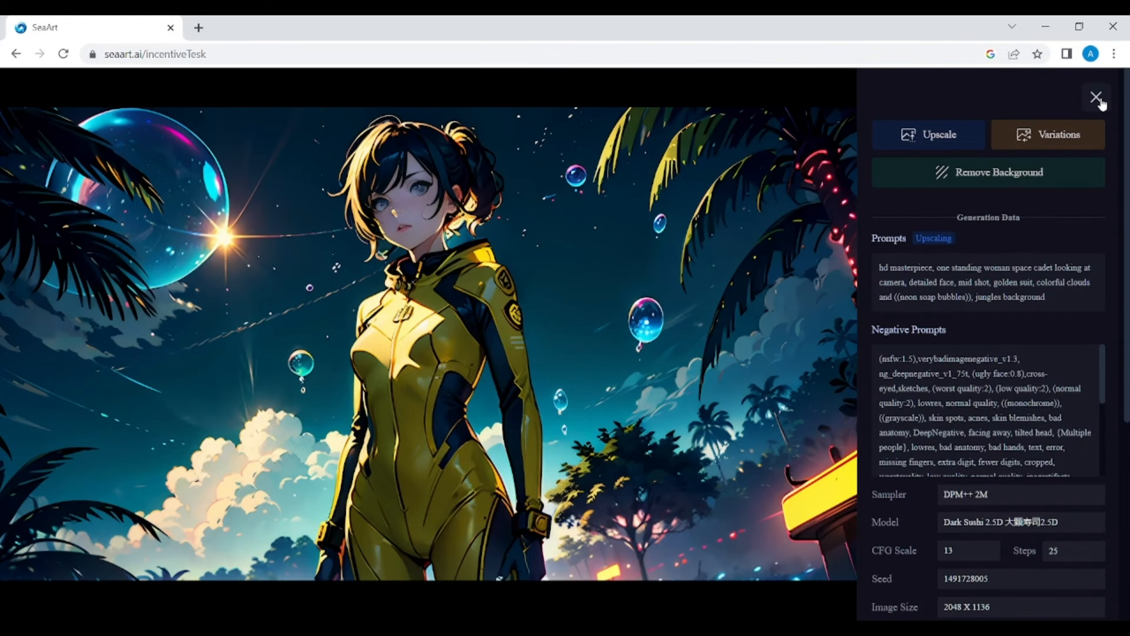
pyautogui.click(1096, 97)
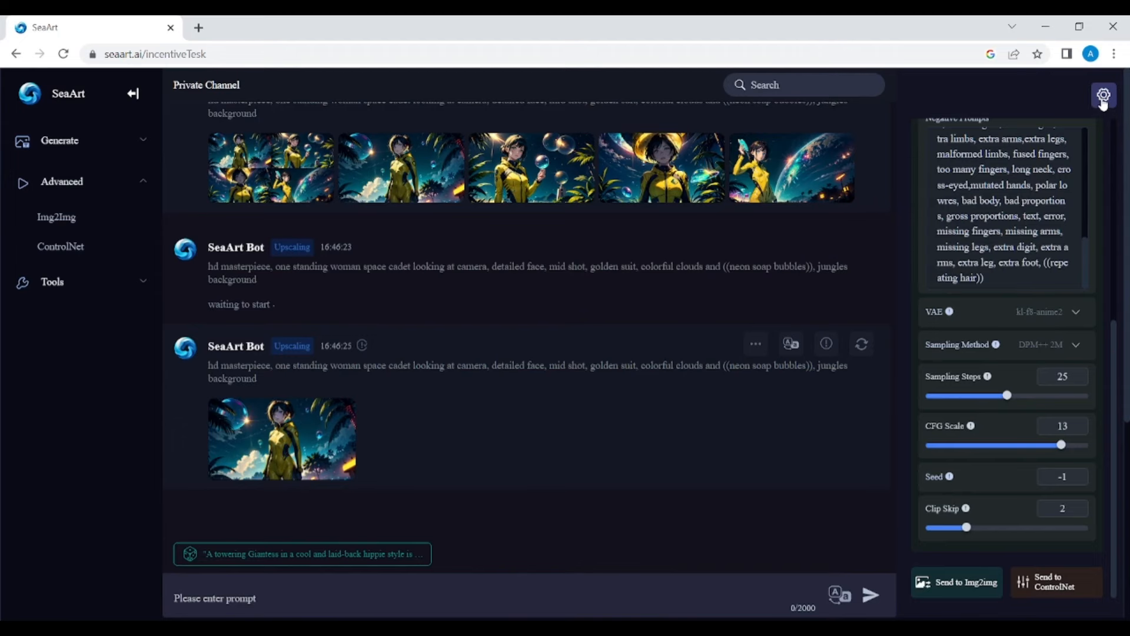
# Remove the background from the upscaled ReV Animated cadet facing the camera and check the cut-out at full size.
pyautogui.scroll(3, 598, 395)
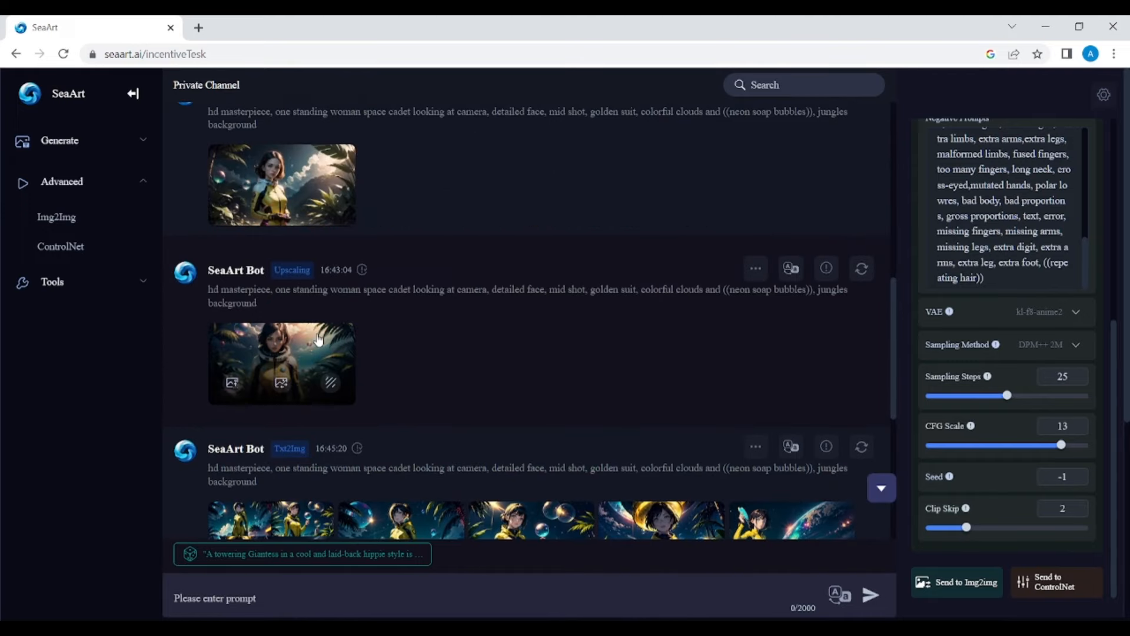
pyautogui.click(281, 364)
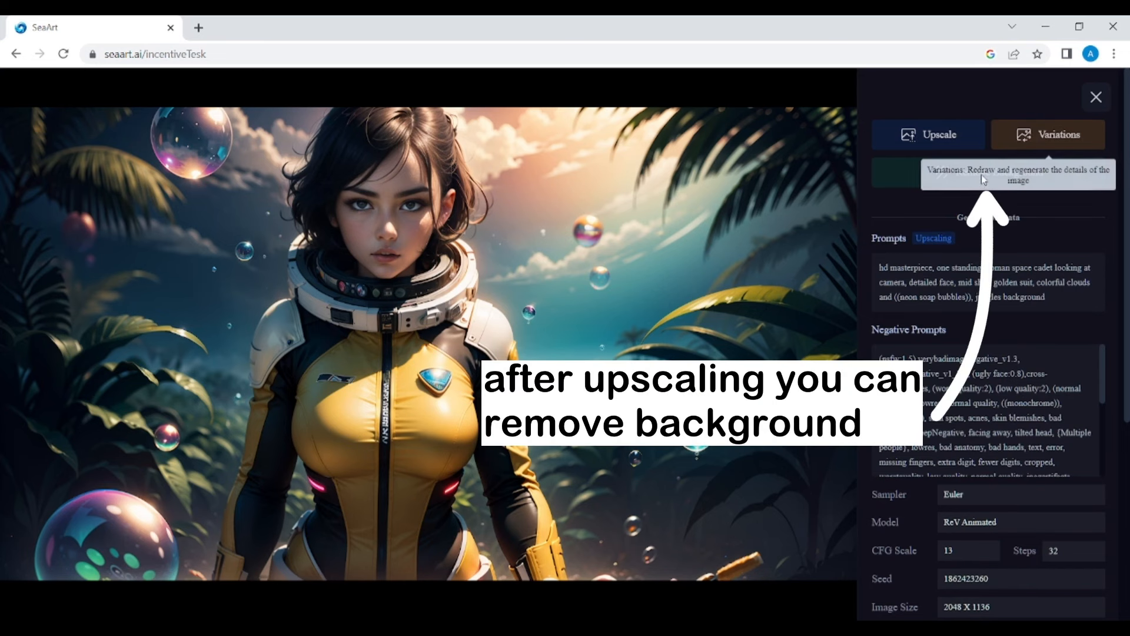
pyautogui.click(1063, 171)
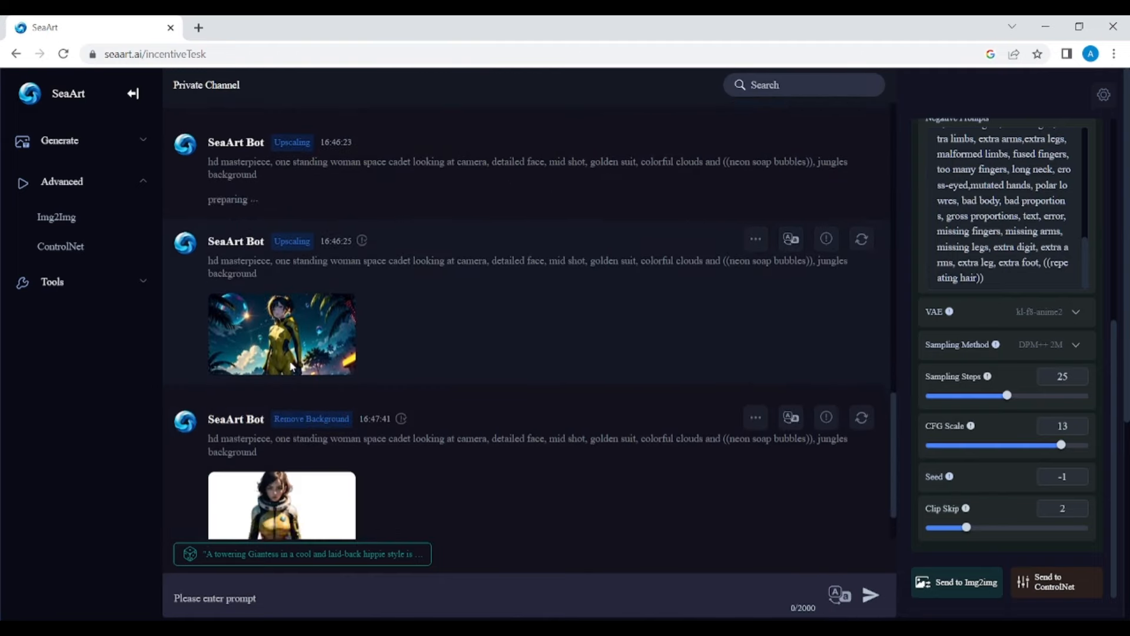
pyautogui.click(317, 420)
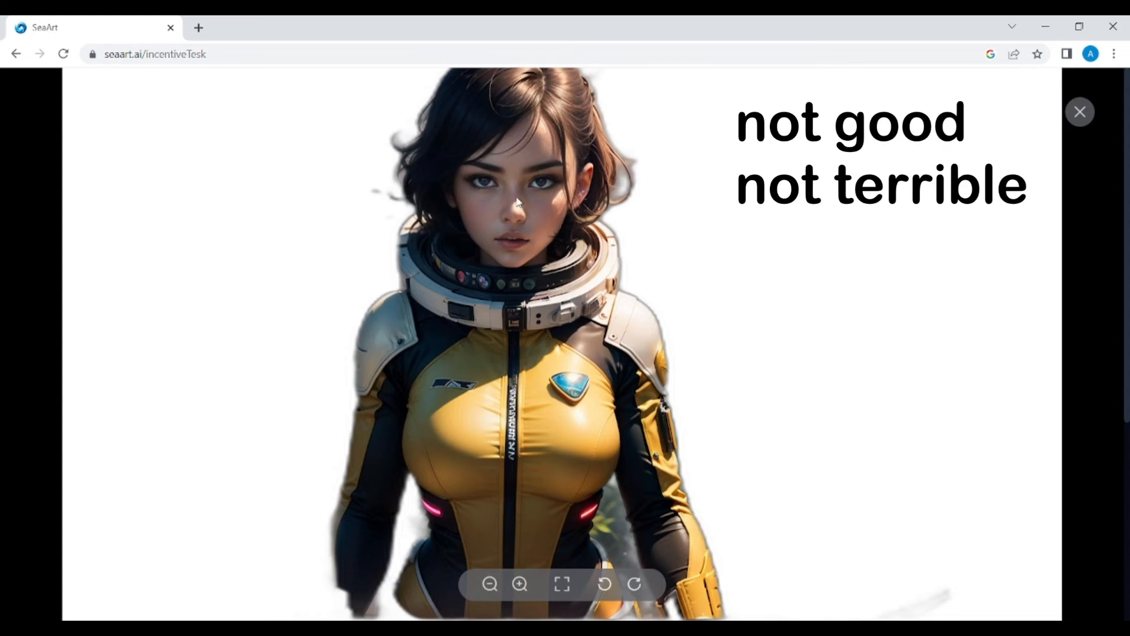
pyautogui.click(1081, 112)
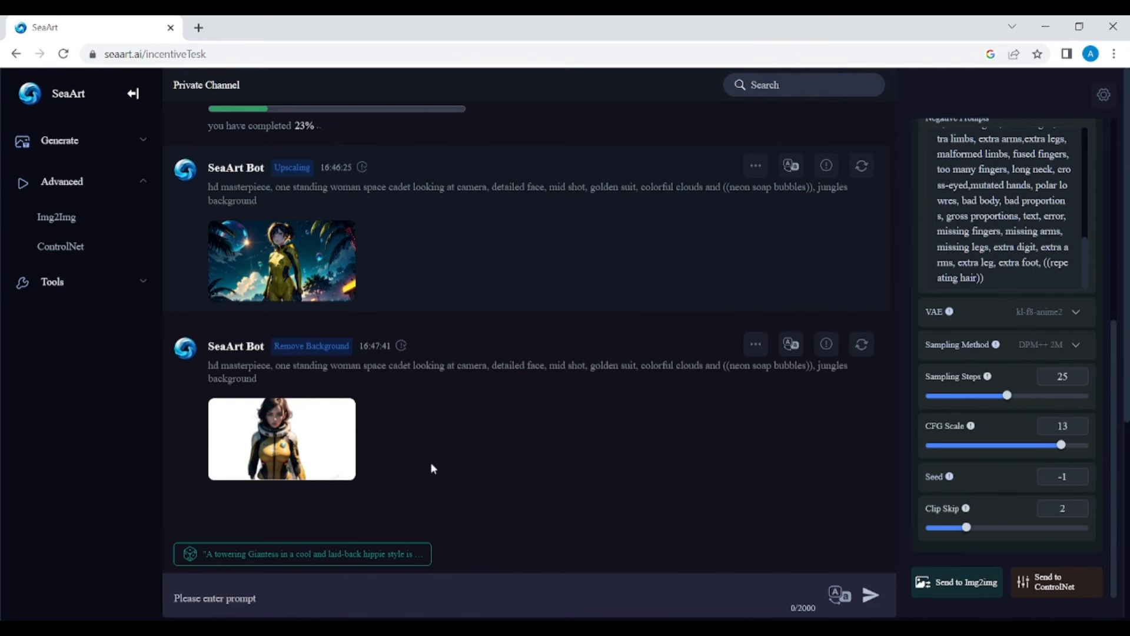
# Download the upscaled ReV Animated cadet image with its background intact as a PNG and dismiss the viewer and download notice.
pyautogui.scroll(10, 533, 393)
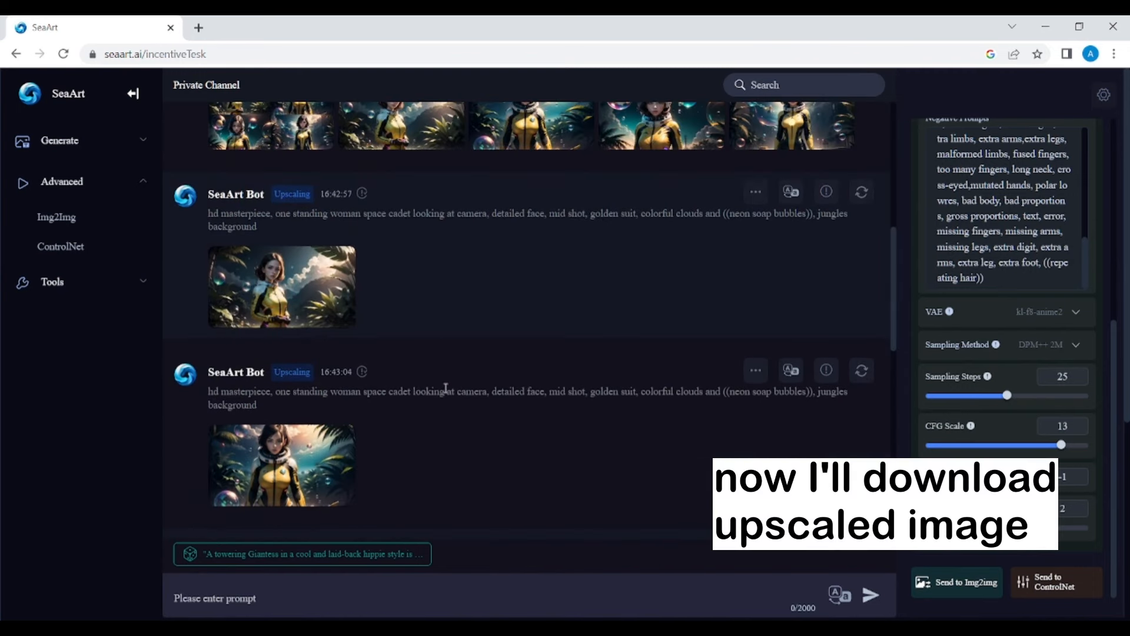
pyautogui.click(302, 442)
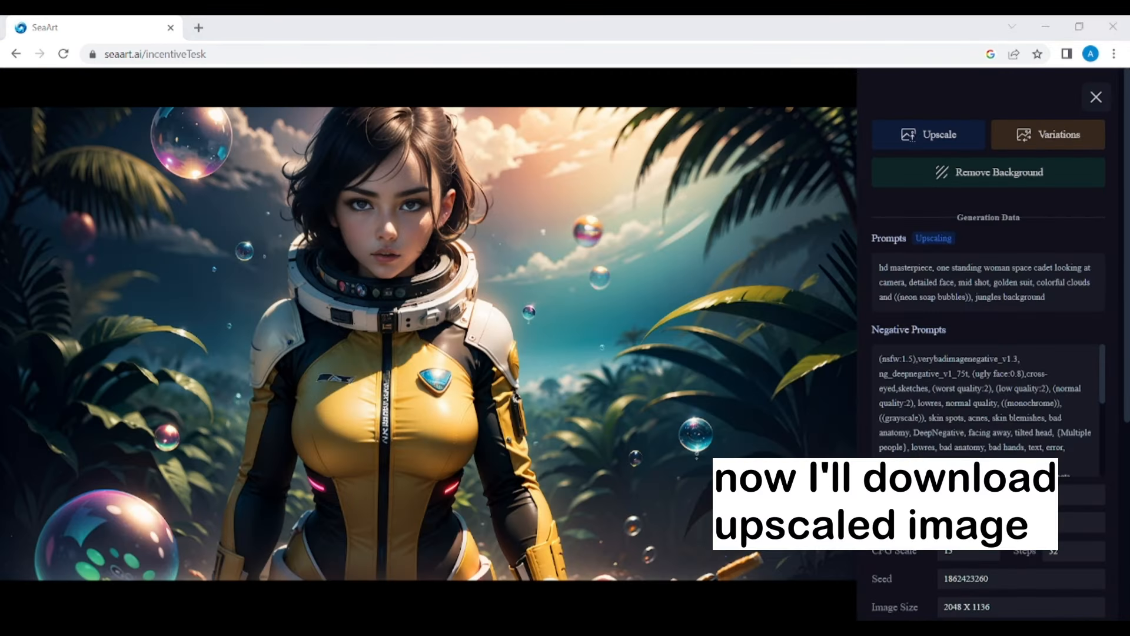
pyautogui.click(1096, 96)
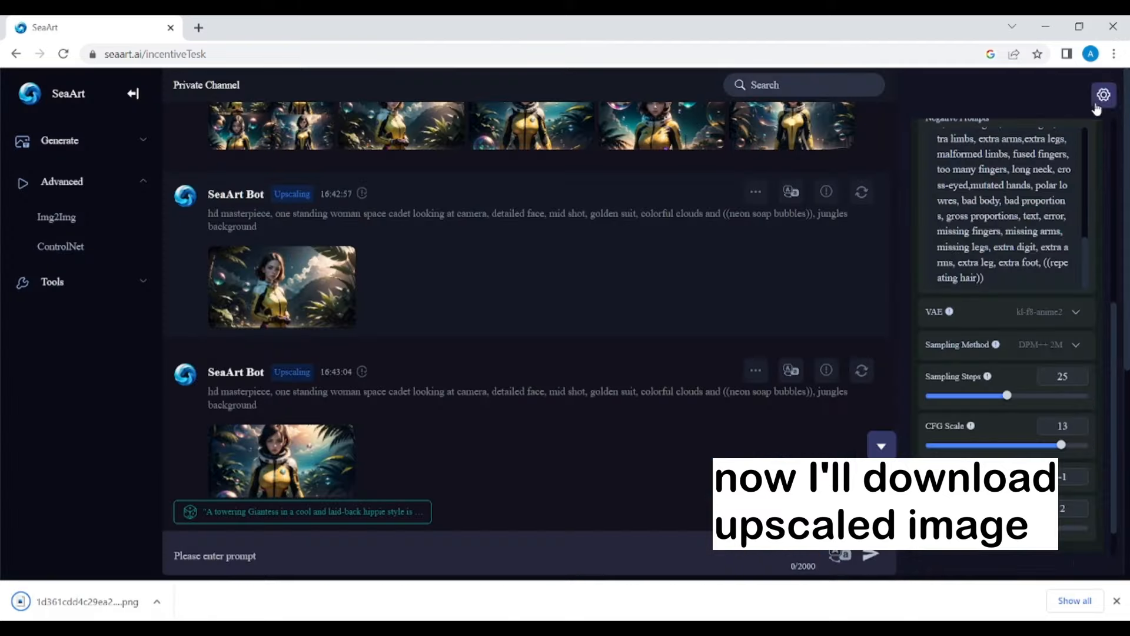
pyautogui.click(1117, 602)
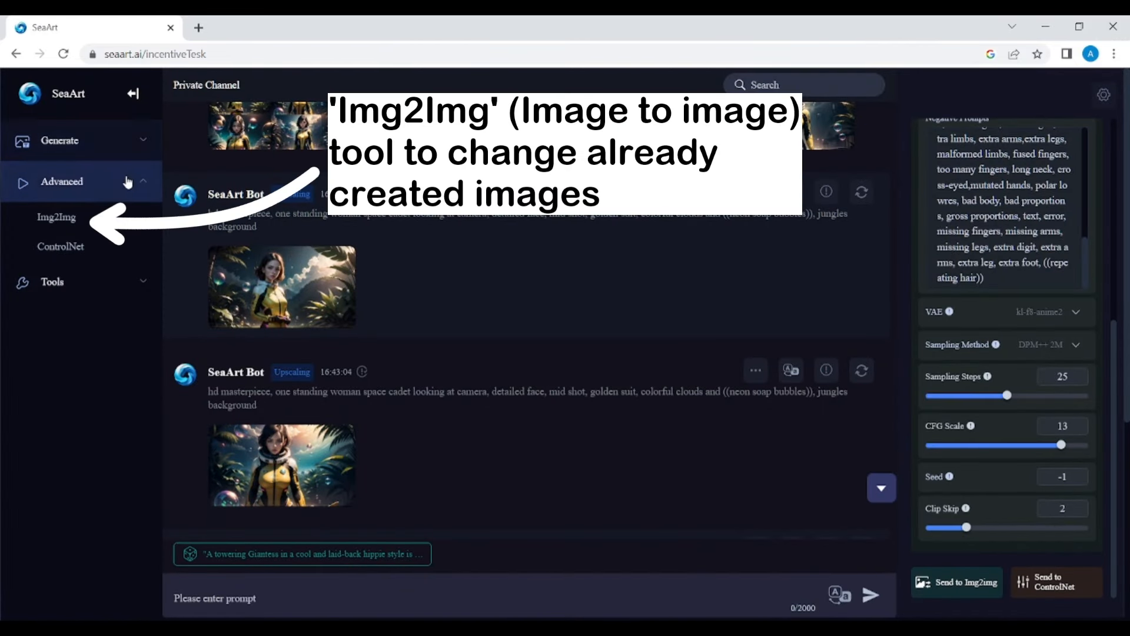
# Load the upscaled space cadet image into Img2Img and create a prompt description from it with Intelligent Analysis.
pyautogui.click(126, 222)
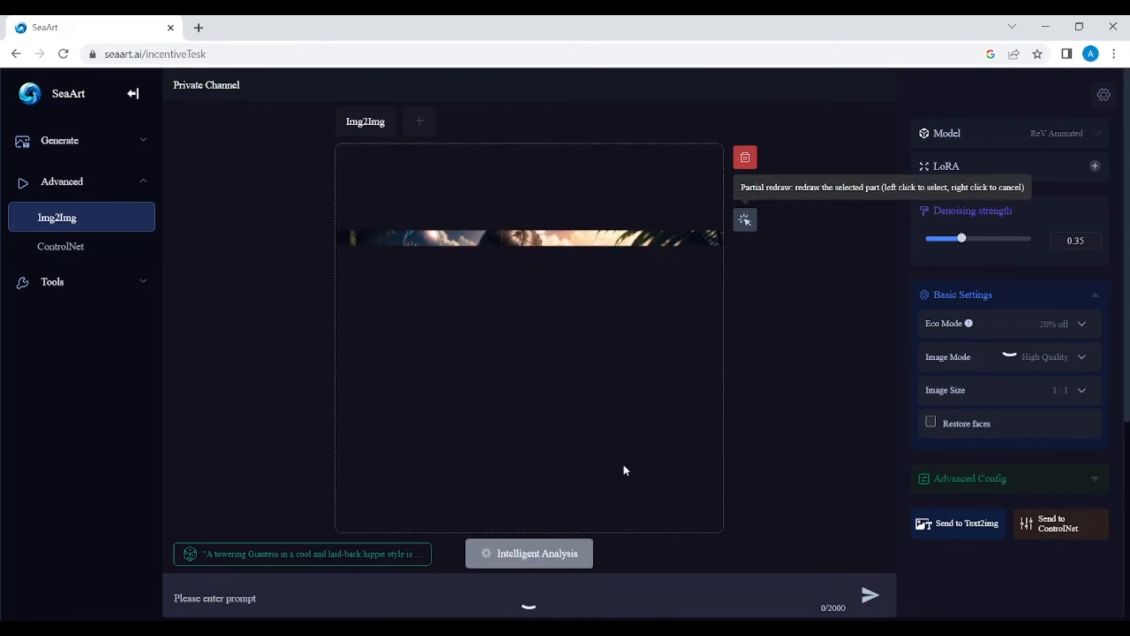
pyautogui.click(508, 550)
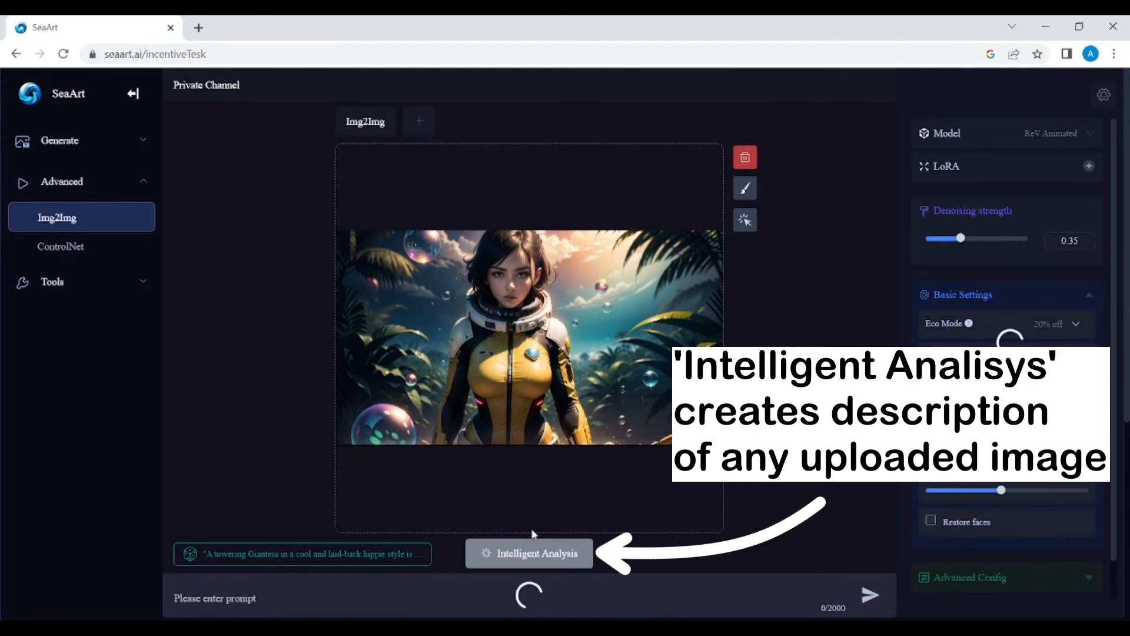
pyautogui.click(499, 554)
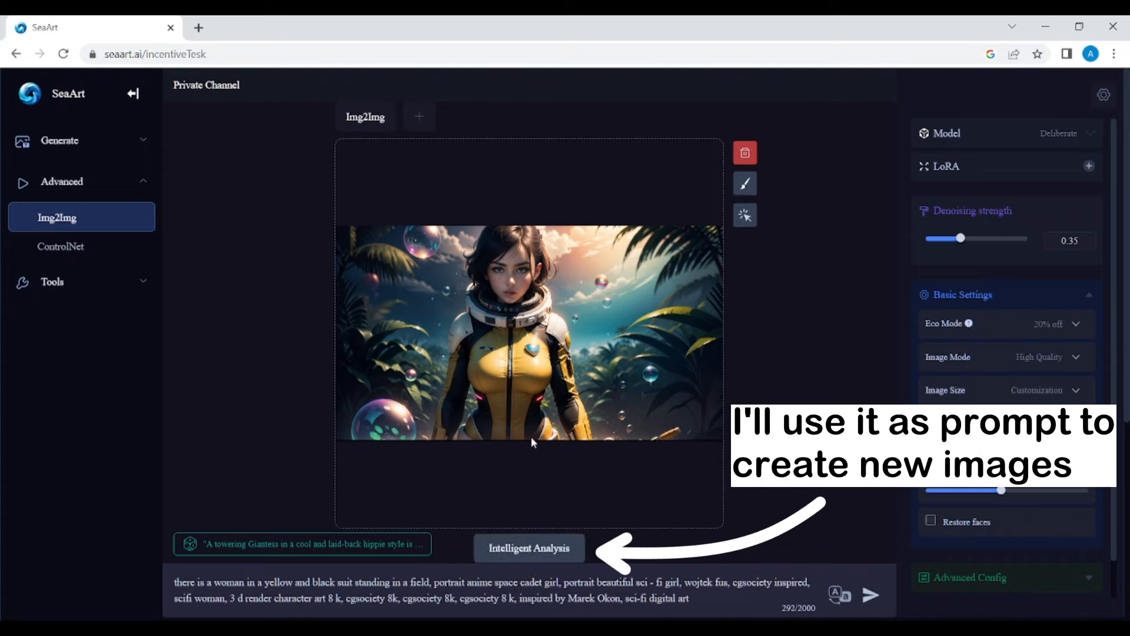
# Set the Img2Img model to ReV Animated, denoising strength to 1 and Eco Mode to Close.
pyautogui.click(1060, 140)
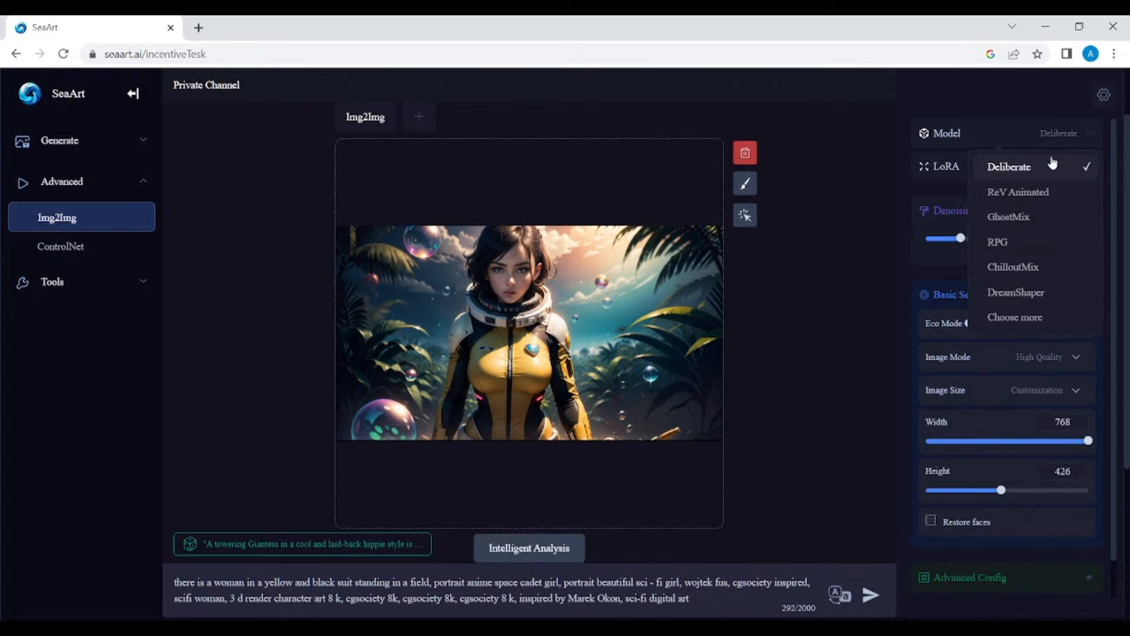
pyautogui.click(1016, 189)
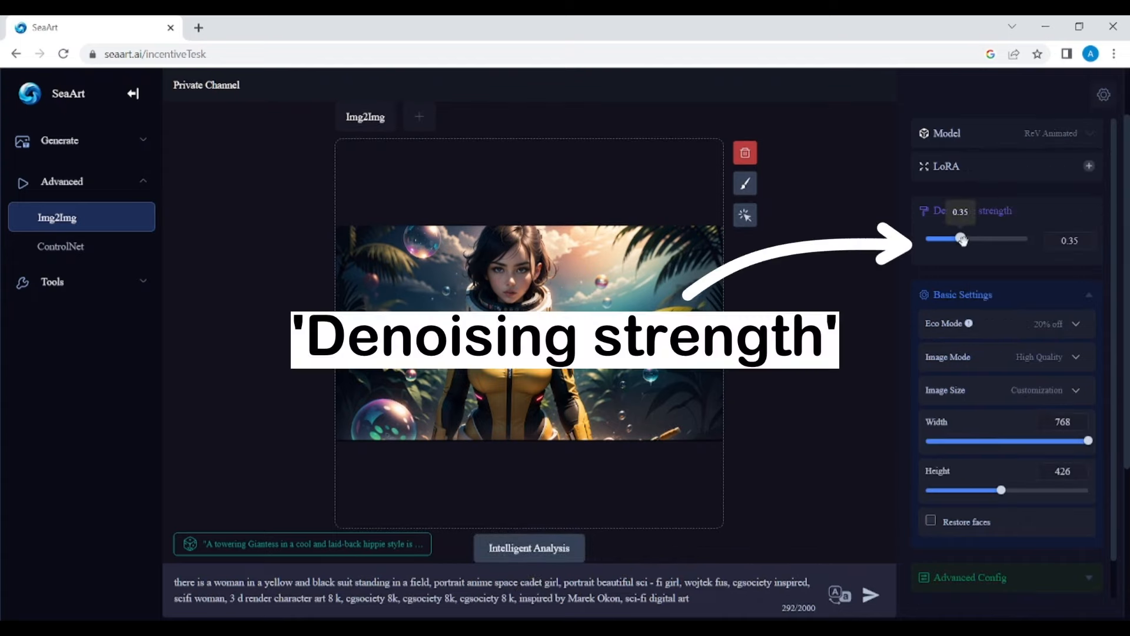
pyautogui.moveTo(960, 238); pyautogui.dragTo(1041, 239)
pyautogui.click(1068, 323)
pyautogui.click(1008, 434)
# Expand the advanced configuration and turn on Restore faces for the Img2Img generation.
pyautogui.scroll(-1, 1022, 530)
pyautogui.click(1022, 549)
pyautogui.scroll(-2, 972, 382)
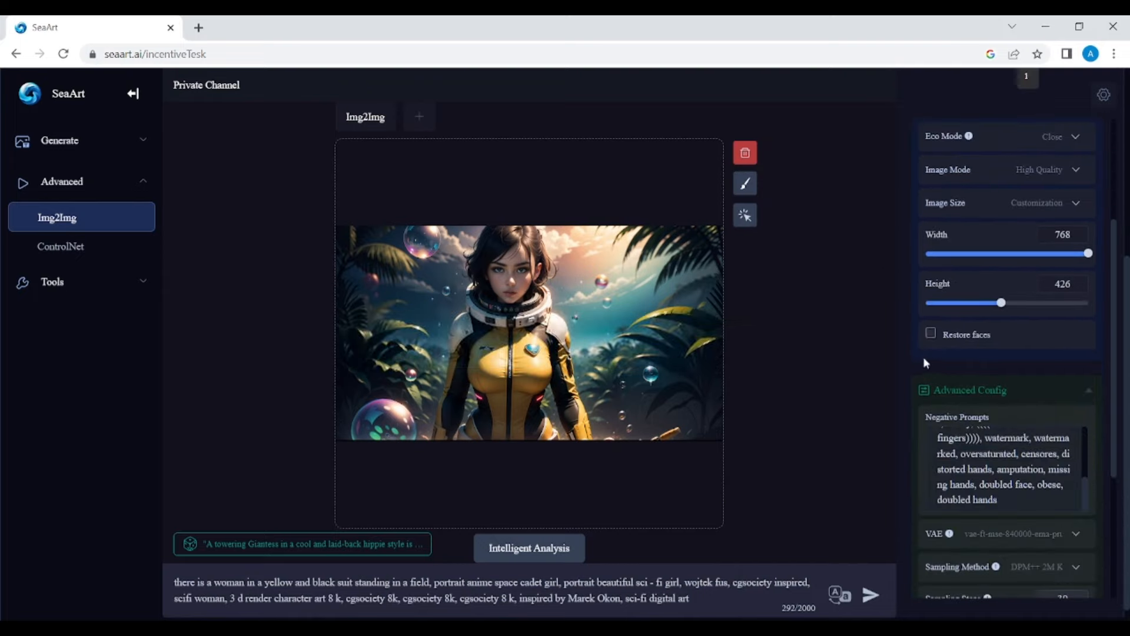
pyautogui.scroll(-3, 1007, 342)
pyautogui.click(1039, 346)
pyautogui.scroll(5, 1051, 383)
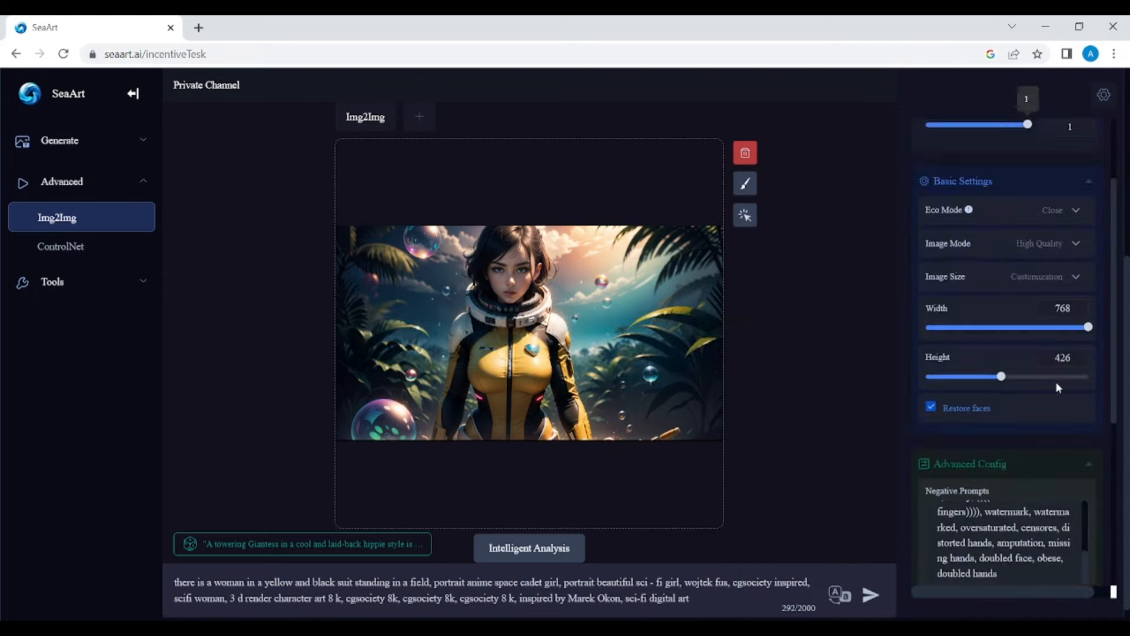
# Set the sampling method to Euler, the CFG scale to 13 and the sampling steps to 29.
pyautogui.scroll(-4, 1055, 385)
pyautogui.click(1040, 476)
pyautogui.scroll(-2, 1027, 412)
pyautogui.moveTo(973, 446); pyautogui.dragTo(1061, 445)
pyautogui.scroll(6, 1036, 445)
pyautogui.scroll(-6, 1036, 445)
pyautogui.click(1029, 396)
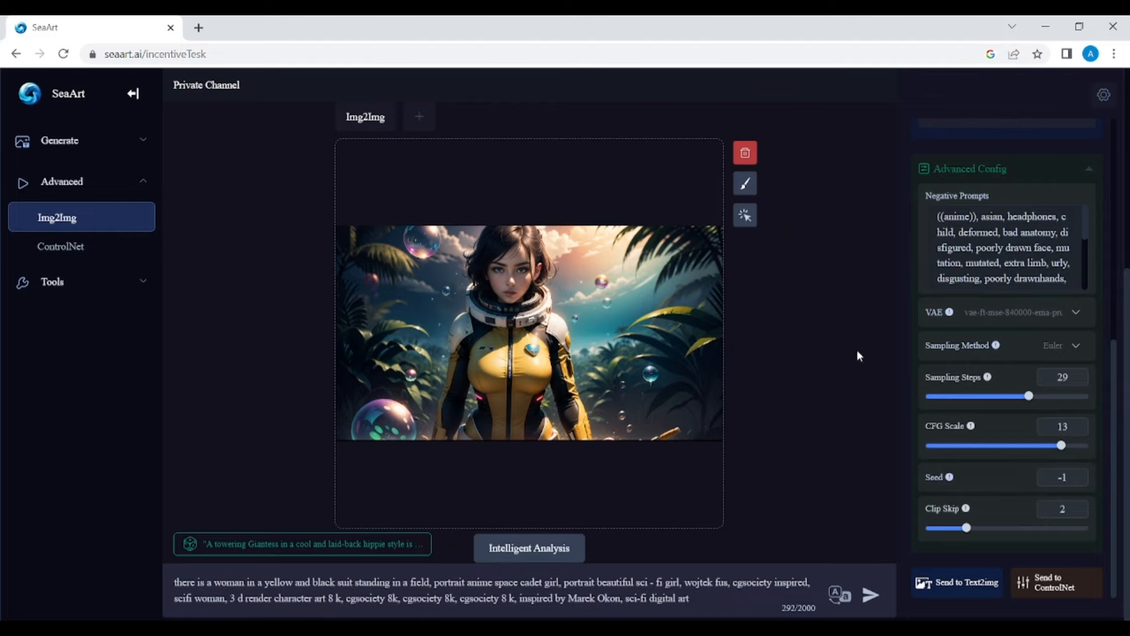
# Set the VAE to None and generate Img2Img images from the analysed prompt.
pyautogui.click(984, 315)
pyautogui.click(980, 374)
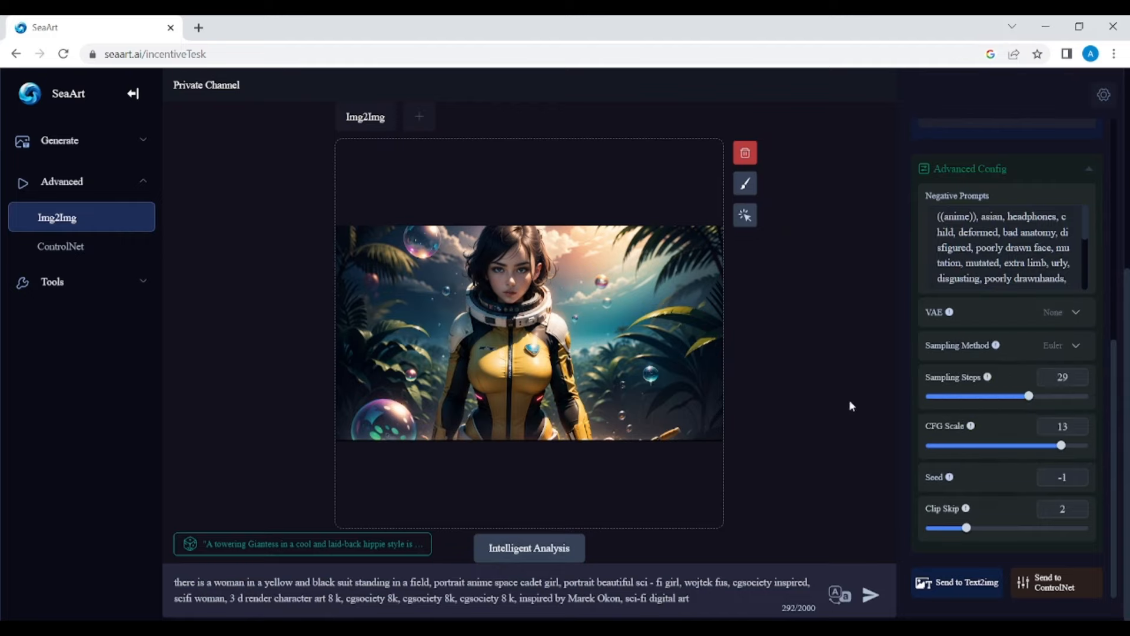
pyautogui.click(876, 601)
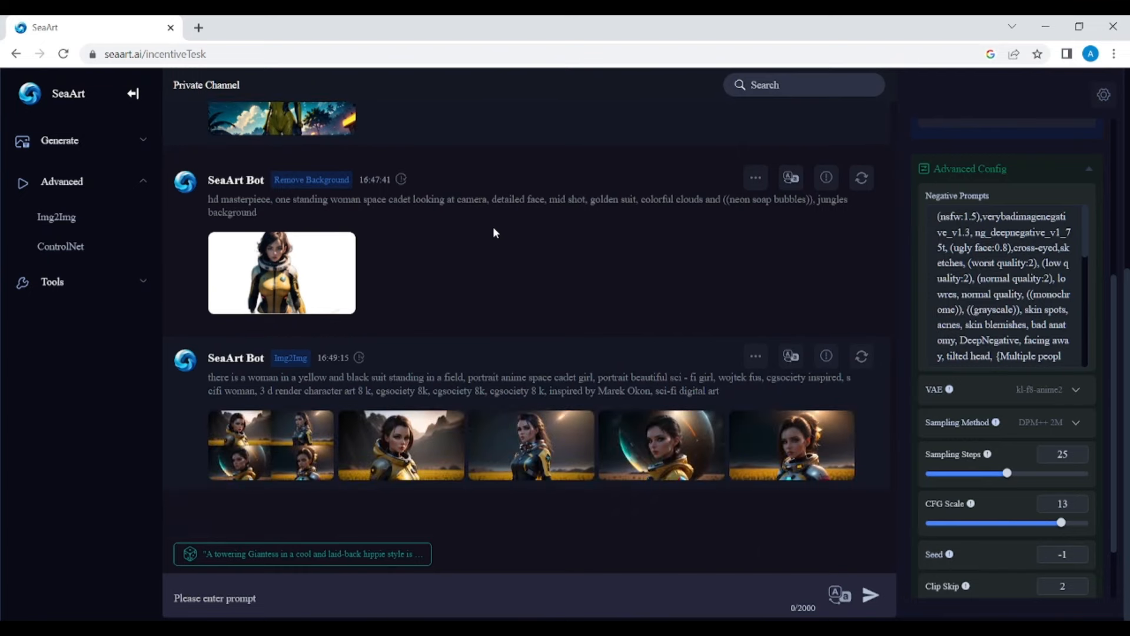
# View the first two images of the new Img2Img batch at full size and close the viewer.
pyautogui.click(401, 445)
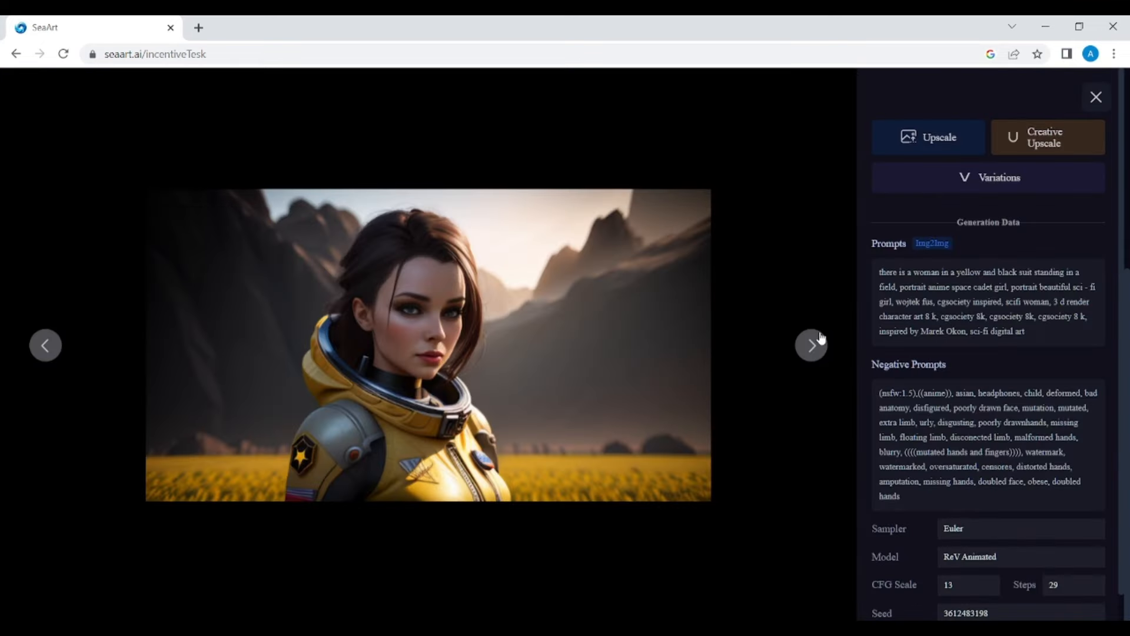
pyautogui.click(820, 340)
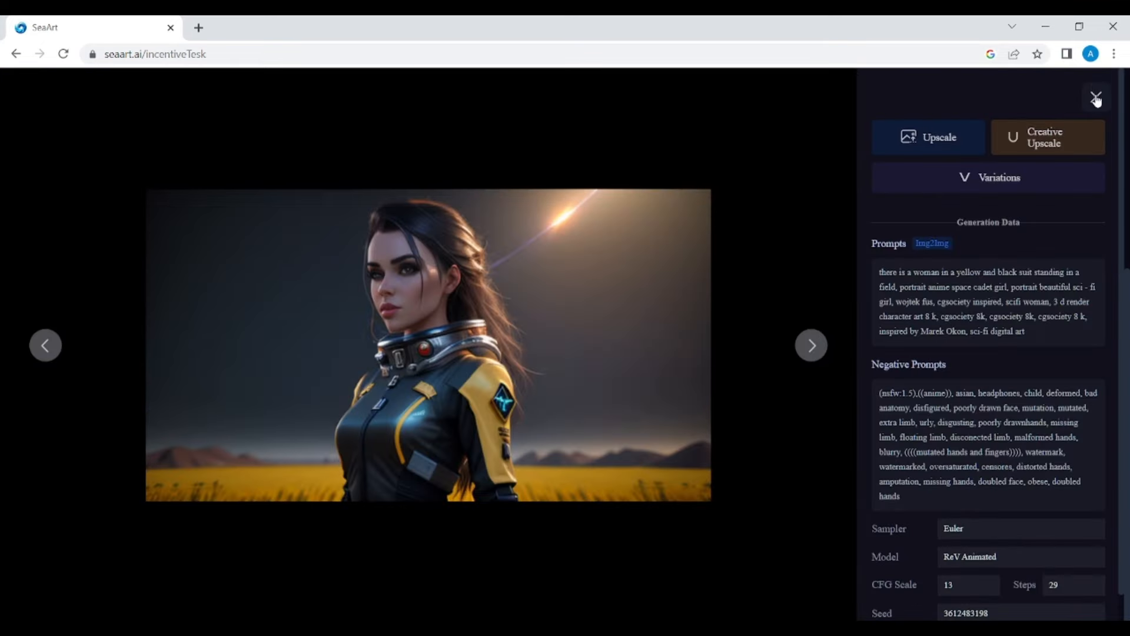
pyautogui.click(1096, 97)
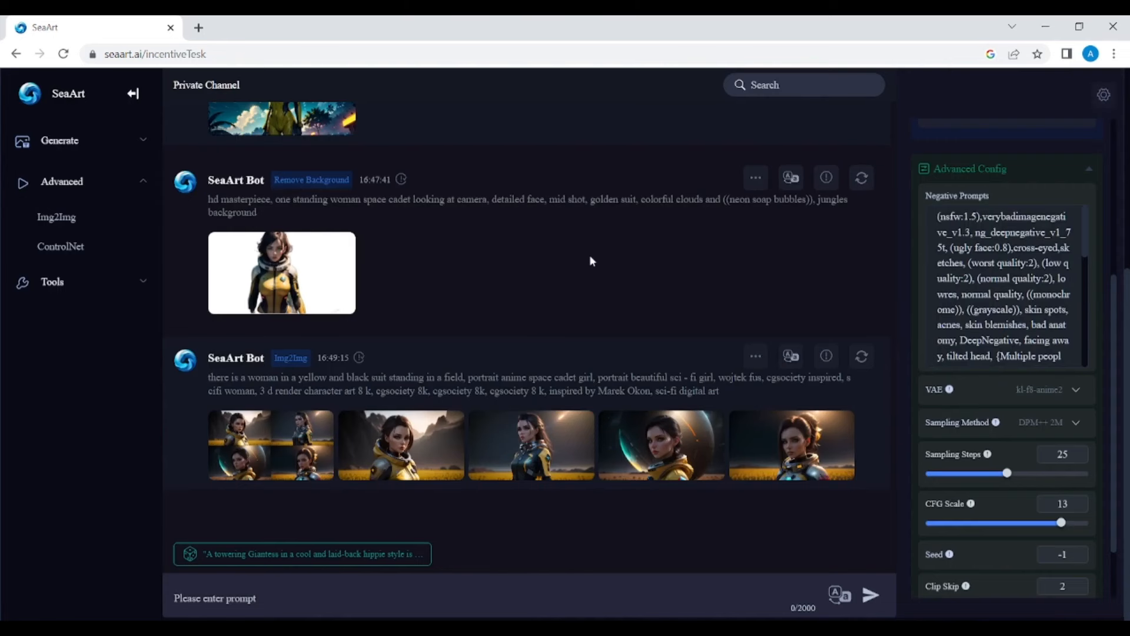
# Return to Img2Img and mask the upper-right sky of the cadet image with a large Partial Repainting brush.
pyautogui.click(63, 222)
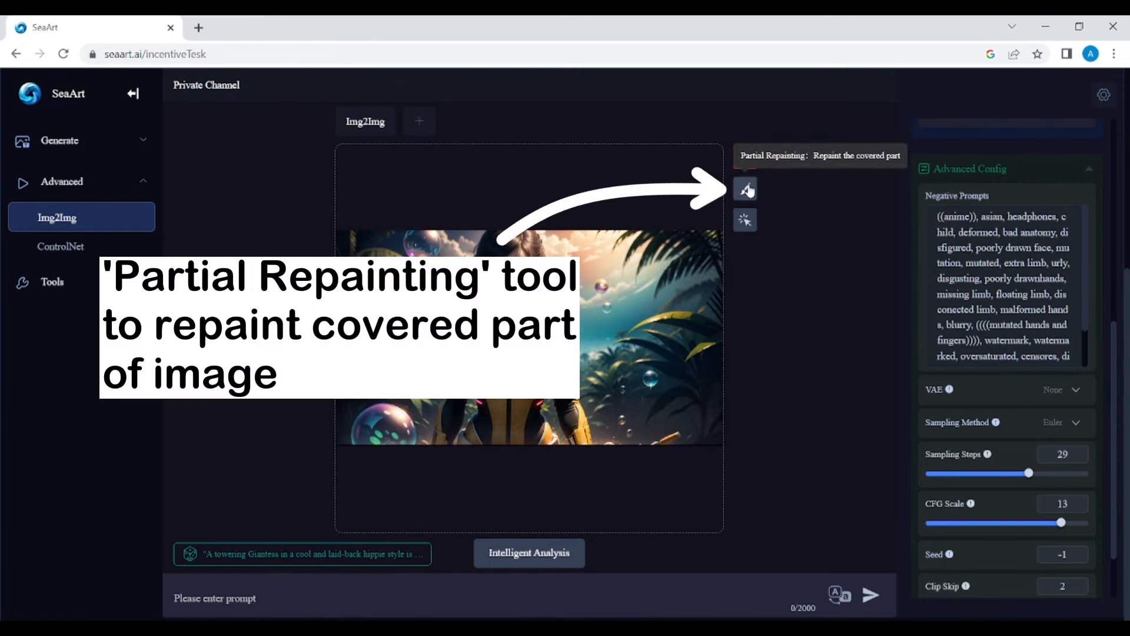
pyautogui.click(747, 190)
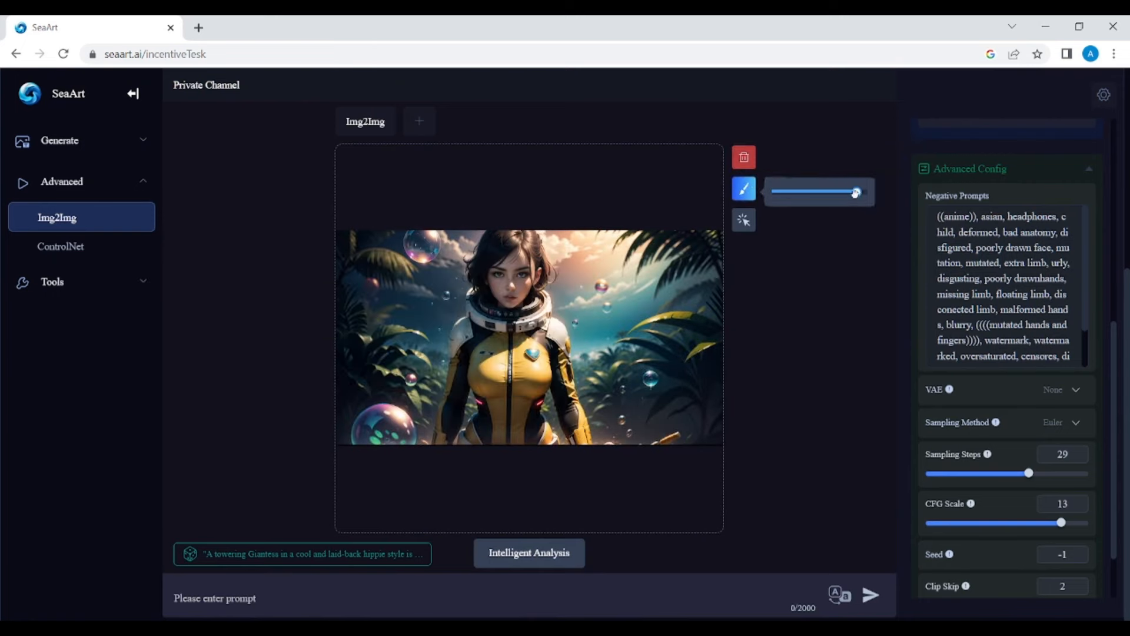
pyautogui.moveTo(670, 267)
pyautogui.mouseDown()
pyautogui.moveTo(642, 239)
pyautogui.moveTo(608, 243)
pyautogui.moveTo(717, 252)
pyautogui.moveTo(681, 279)
pyautogui.moveTo(719, 245)
pyautogui.mouseUp()
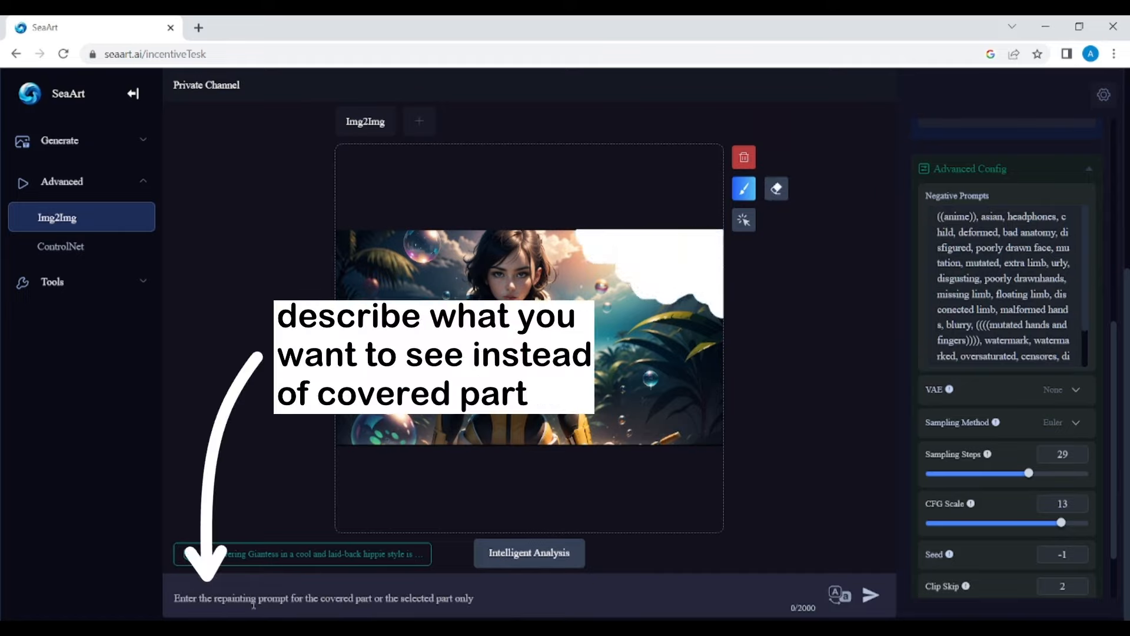
# Enter the repainting prompt "jungles, clouds, neon soap bubbles", set the VAE to ClearVAE and generate the images.
pyautogui.write('jungles, clouds, neon soap bubbles')
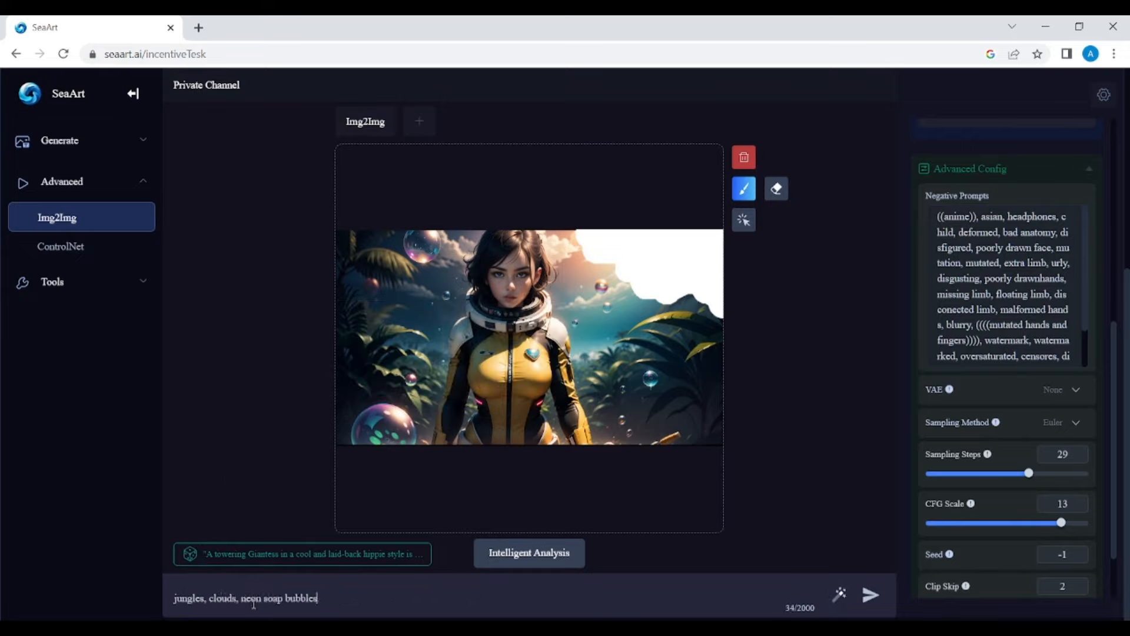
pyautogui.scroll(-4, 1001, 283)
pyautogui.click(1057, 312)
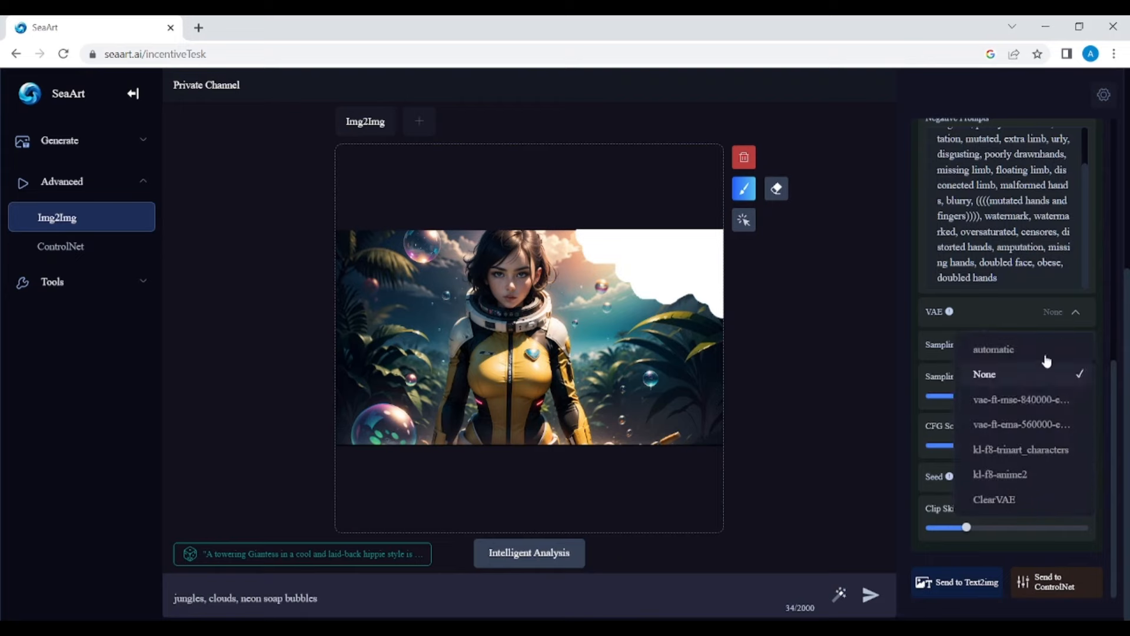
pyautogui.click(988, 498)
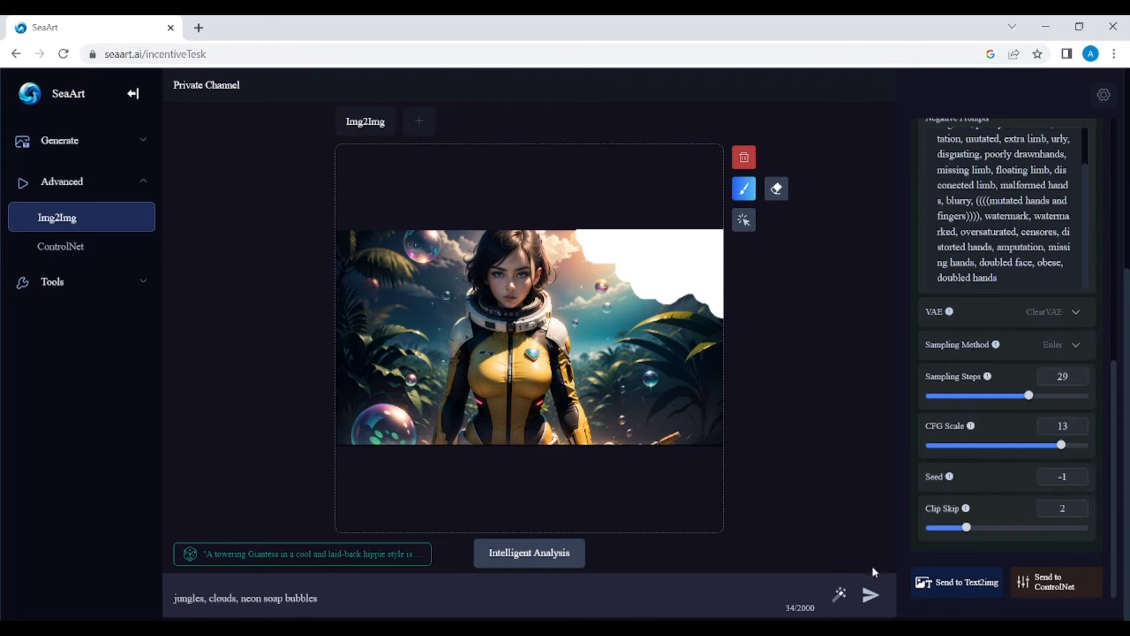
pyautogui.click(870, 595)
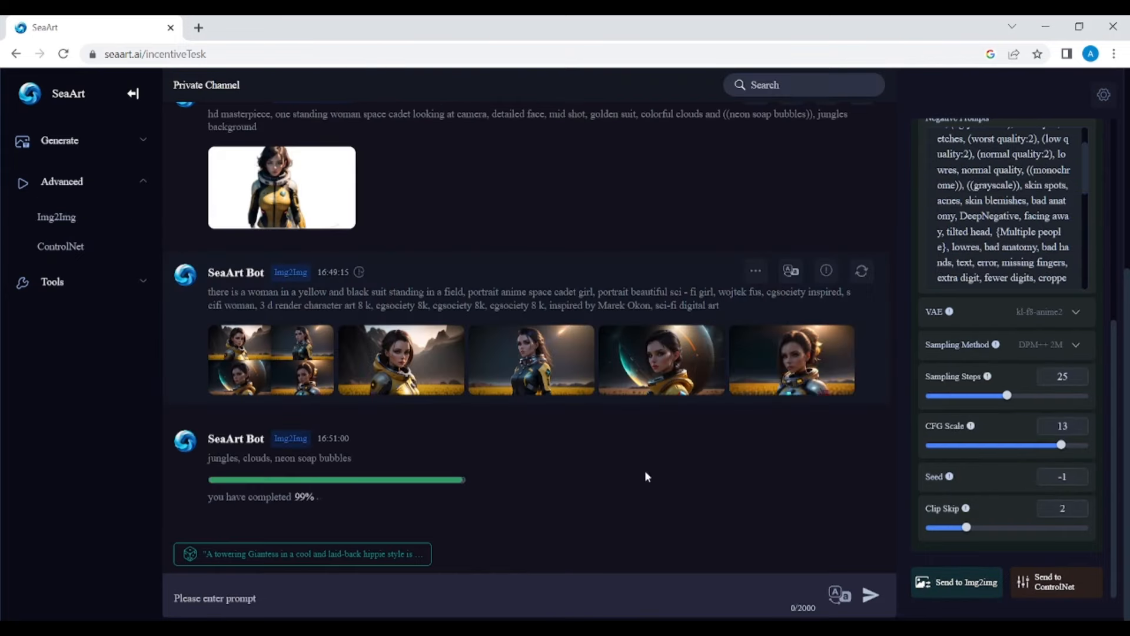
# Browse the repainted-sky images at full size and close the viewer.
pyautogui.click(387, 434)
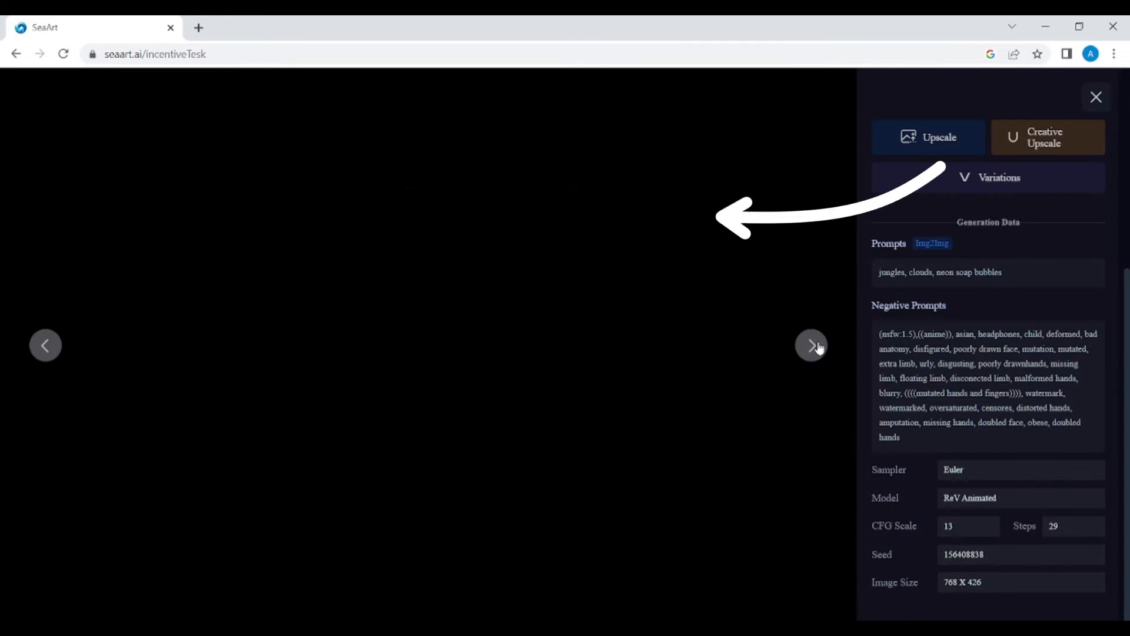
pyautogui.click(812, 345)
pyautogui.click(818, 353)
pyautogui.click(819, 354)
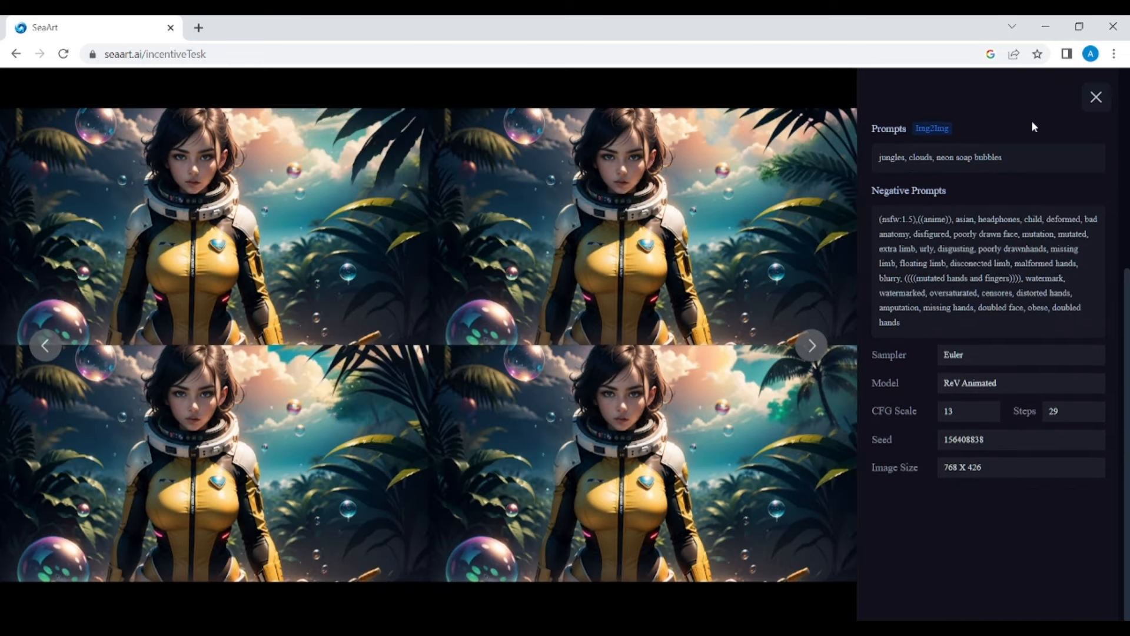
pyautogui.click(1097, 104)
# Return to Img2Img and select only the cadet's face with the Partial redraw tool.
pyautogui.click(65, 217)
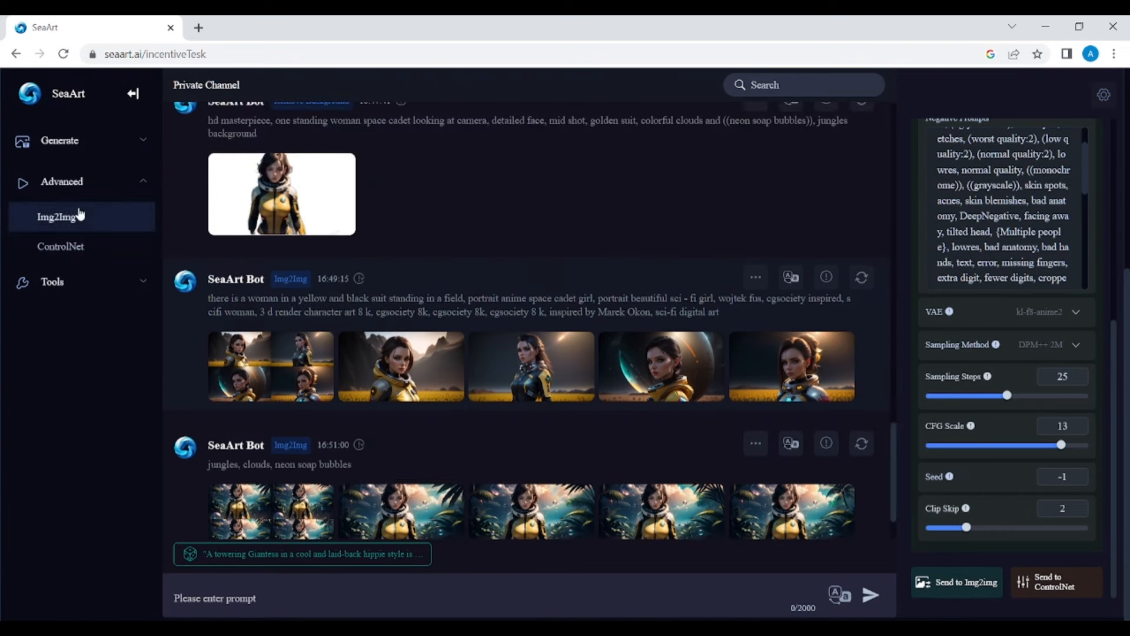
pyautogui.click(537, 334)
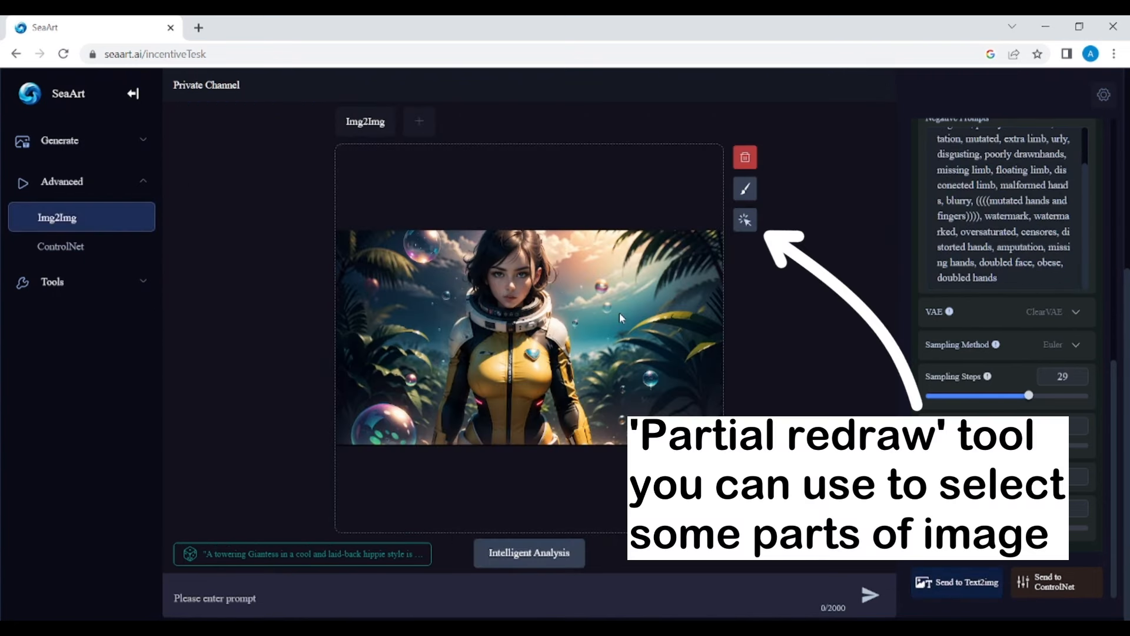
pyautogui.click(744, 219)
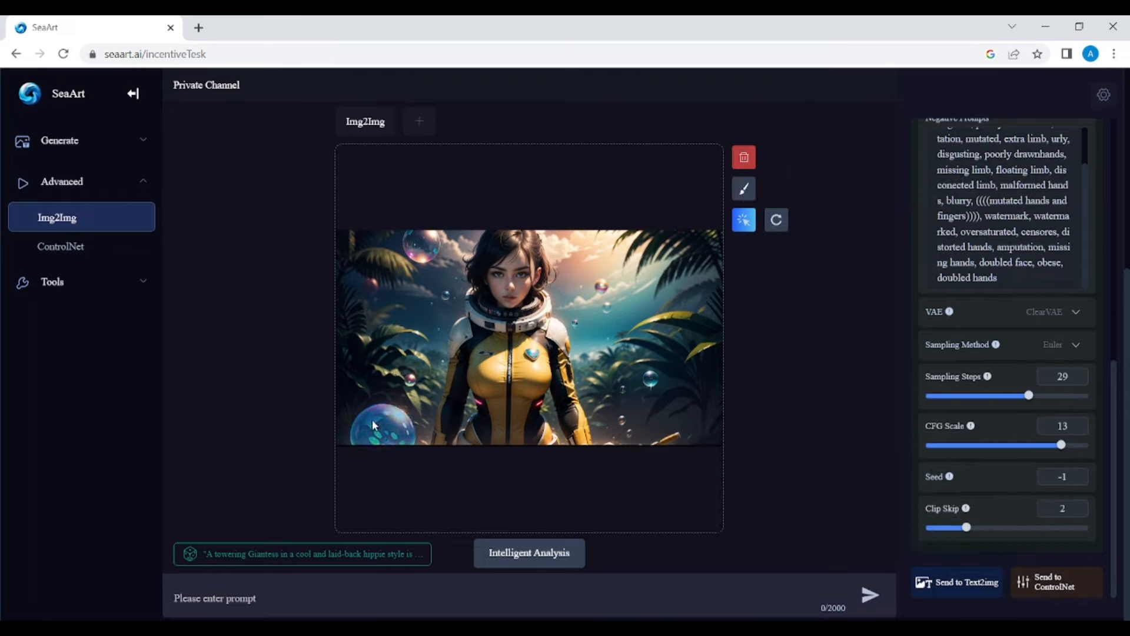
pyautogui.click(372, 419)
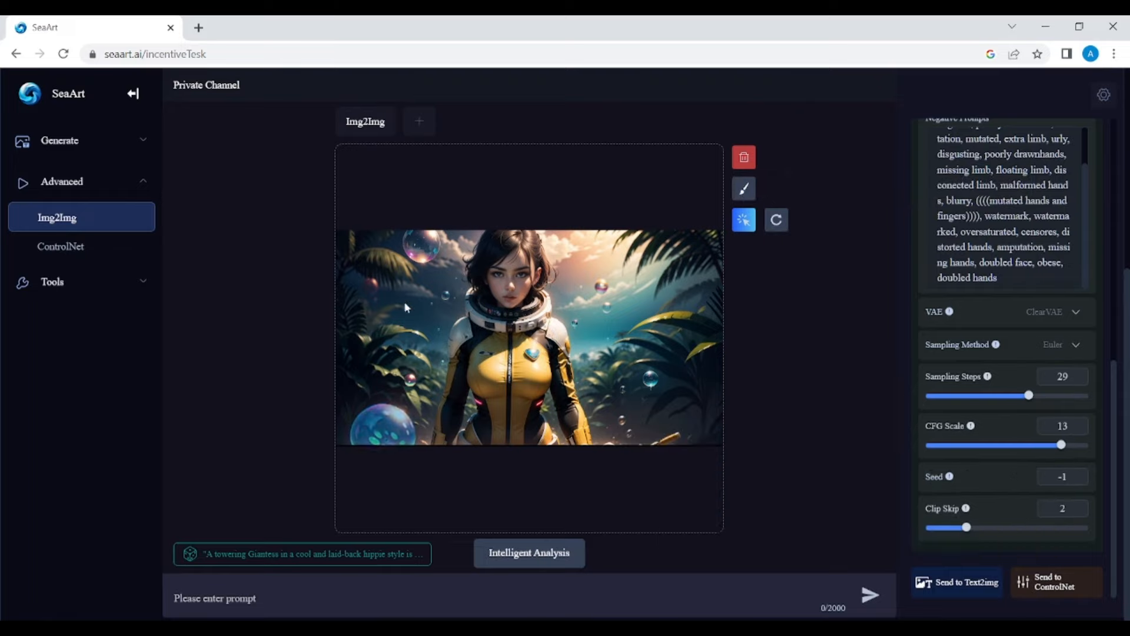
pyautogui.click(428, 242)
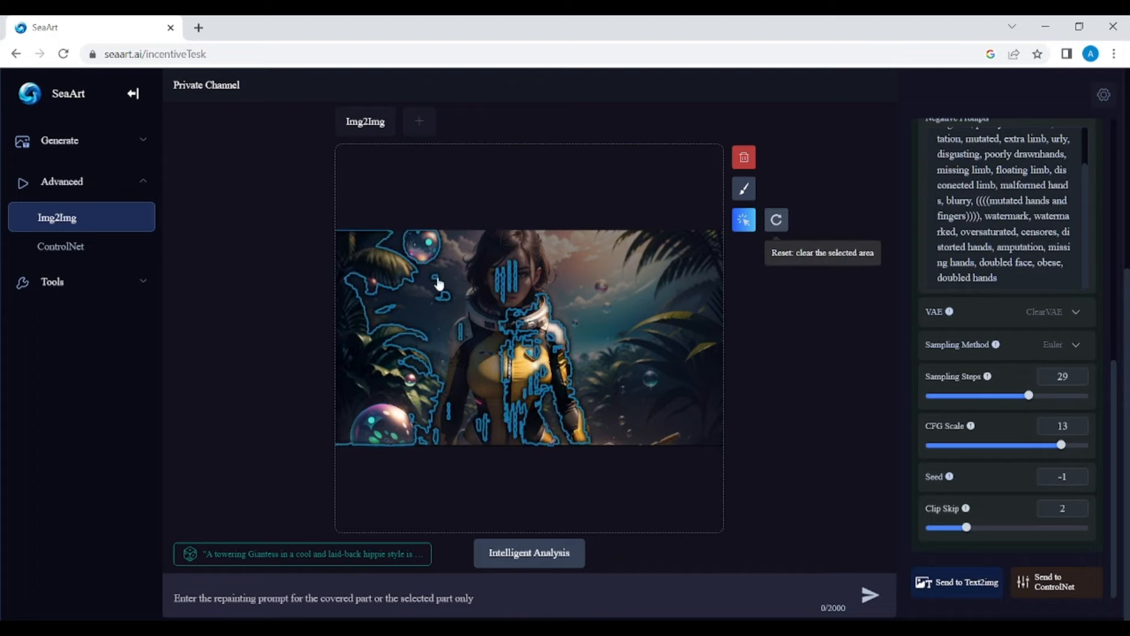
pyautogui.click(514, 283)
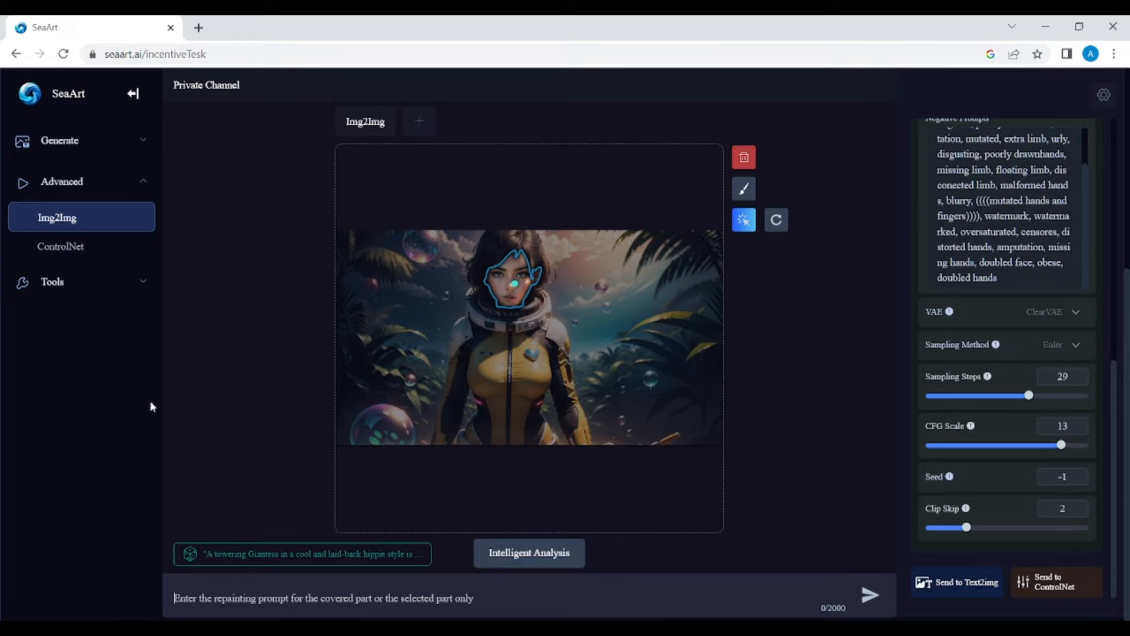
# Enter the prompt "detailed girl face looking at camera" for the selected face, raise Clip Skip and generate the images.
pyautogui.write('detailed girl face')
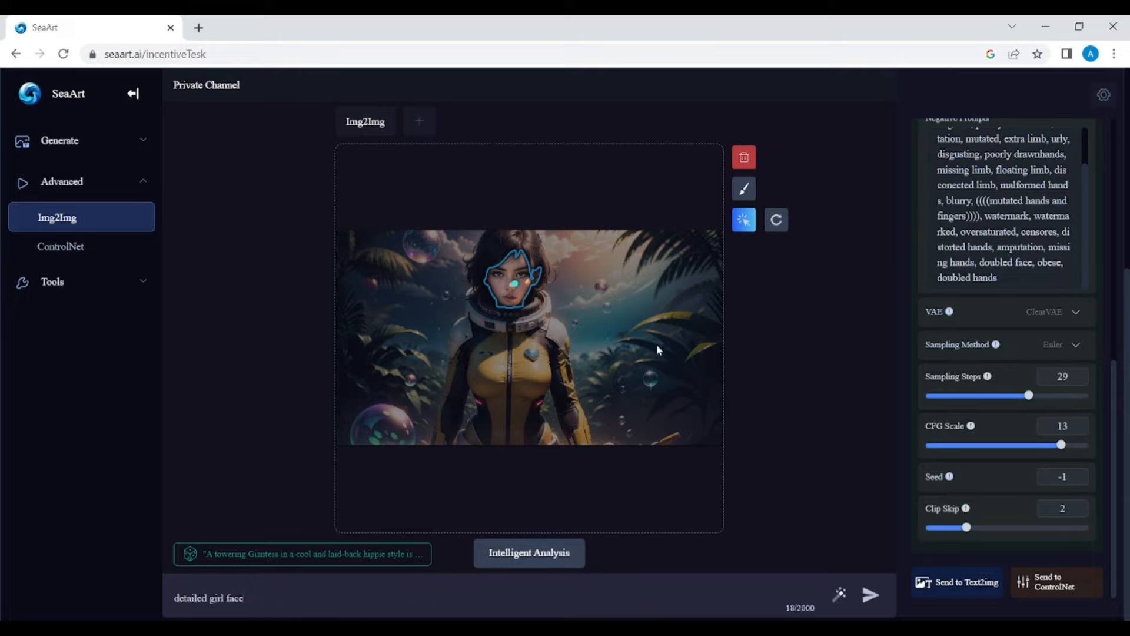
pyautogui.write(' looking at camera')
pyautogui.scroll(2, 927, 280)
pyautogui.scroll(-1, 919, 424)
pyautogui.moveTo(967, 526); pyautogui.dragTo(1048, 527)
pyautogui.click(869, 596)
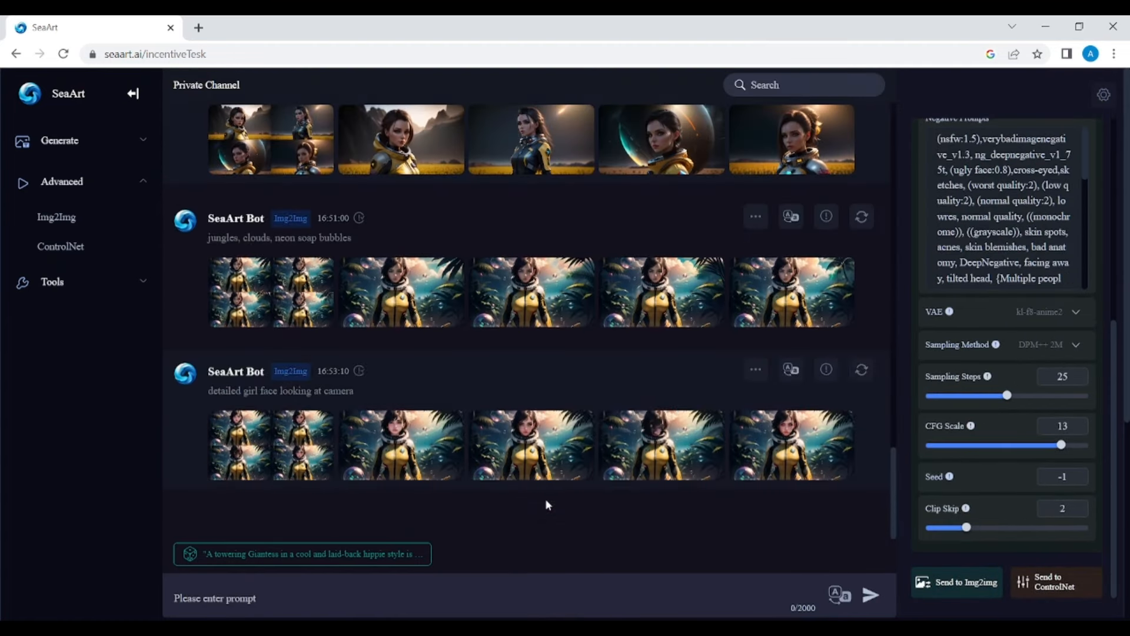
# Browse the images with the redrawn face at full size and close the viewer.
pyautogui.click(408, 420)
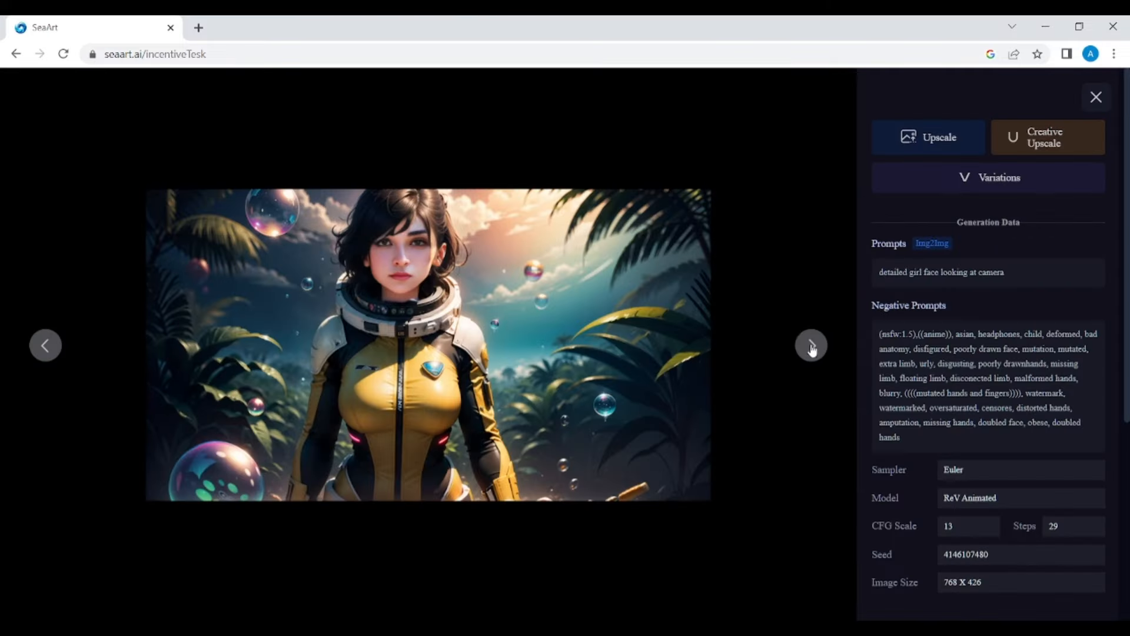
pyautogui.click(812, 348)
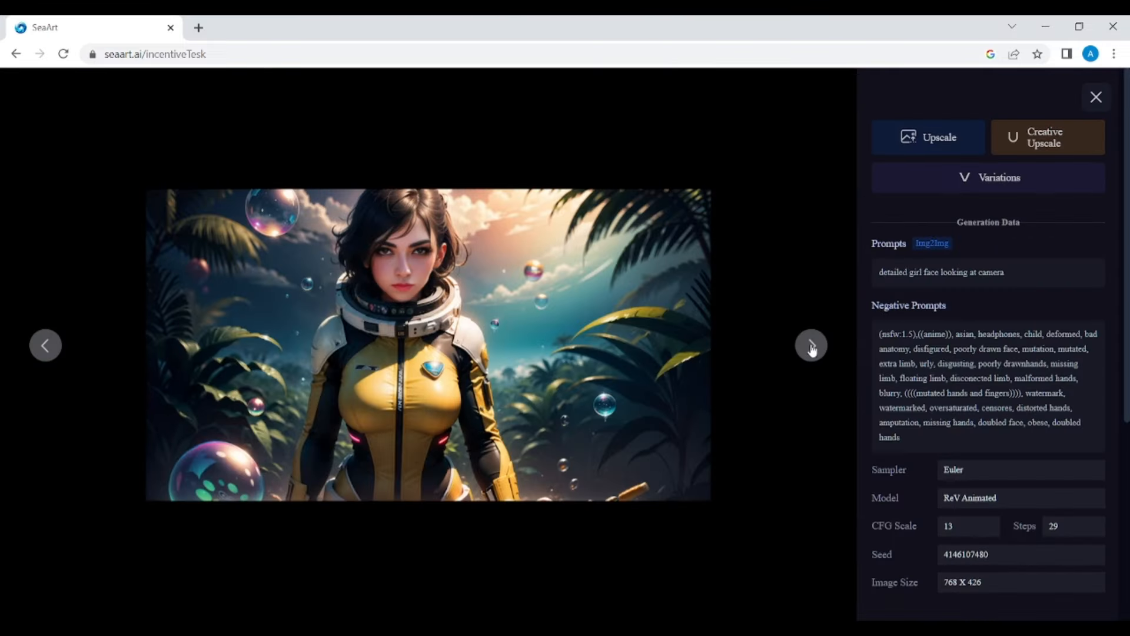
pyautogui.click(812, 348)
pyautogui.click(812, 347)
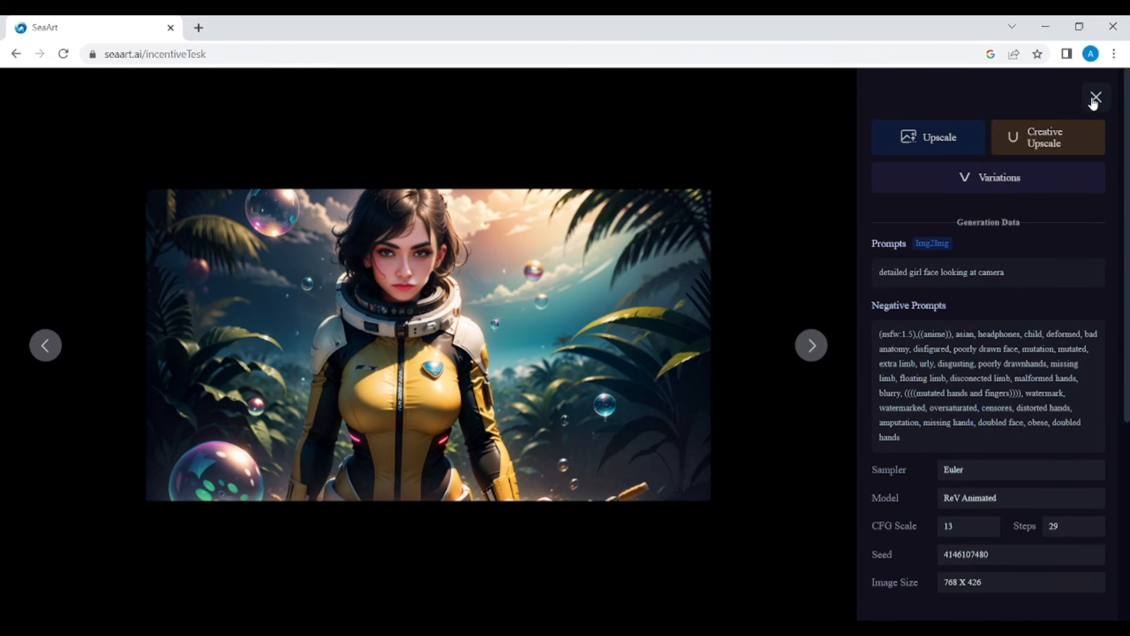
pyautogui.click(1096, 98)
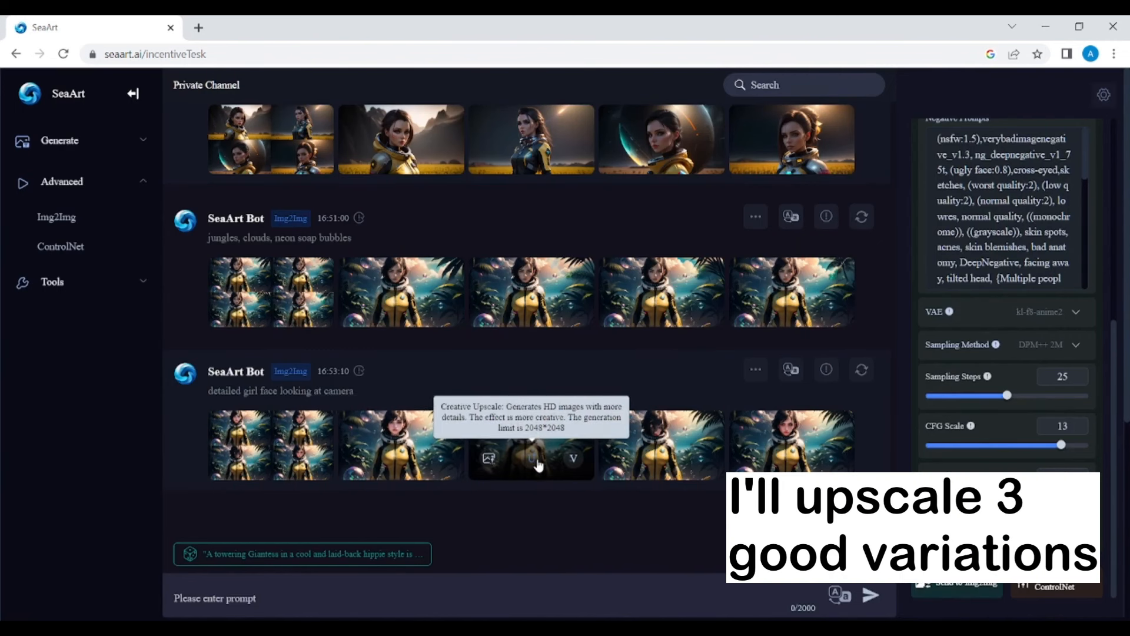
# Upscale three good variations from the redrawn-face batch.
pyautogui.click(537, 465)
pyautogui.click(761, 377)
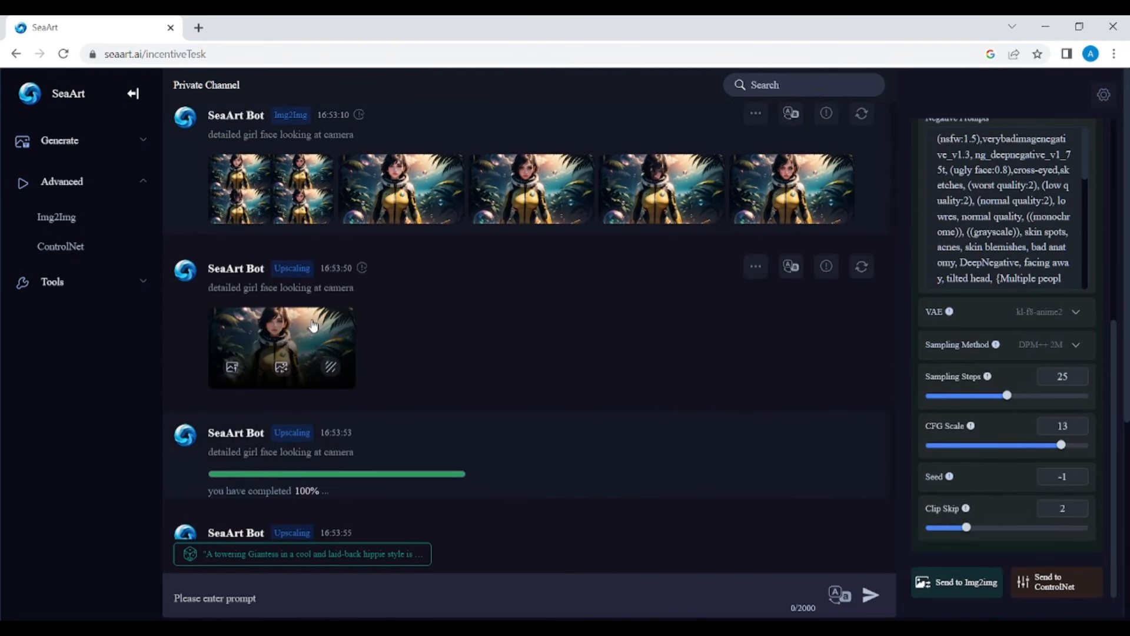
# Check the first two upscaled redrawn-face images at full size, closing the viewer after each.
pyautogui.click(313, 326)
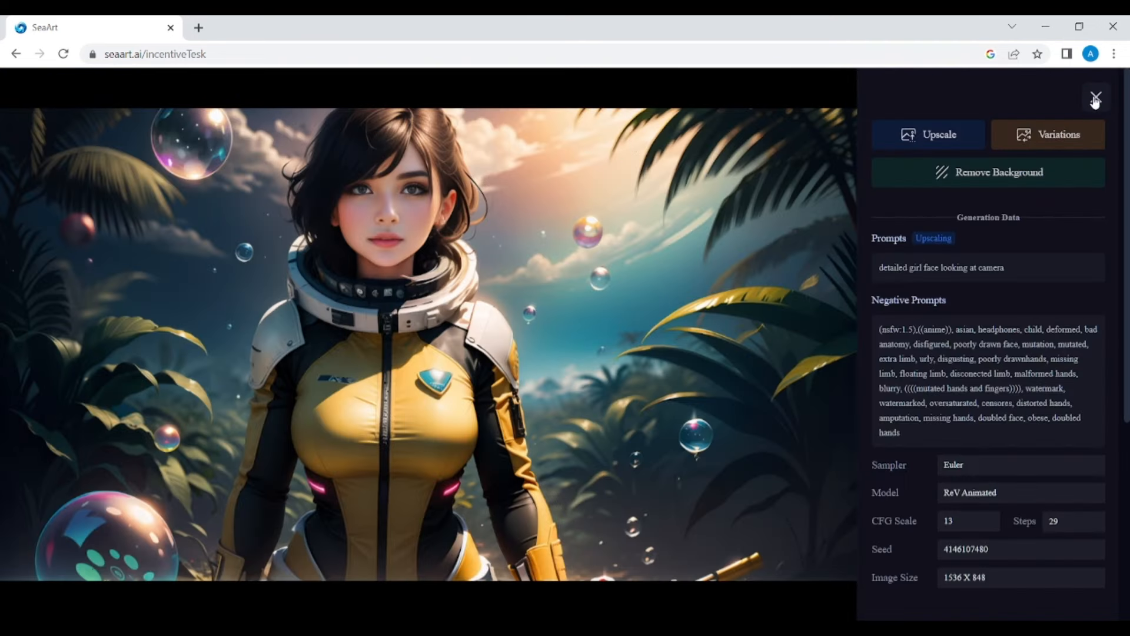
pyautogui.click(1096, 98)
pyautogui.click(321, 356)
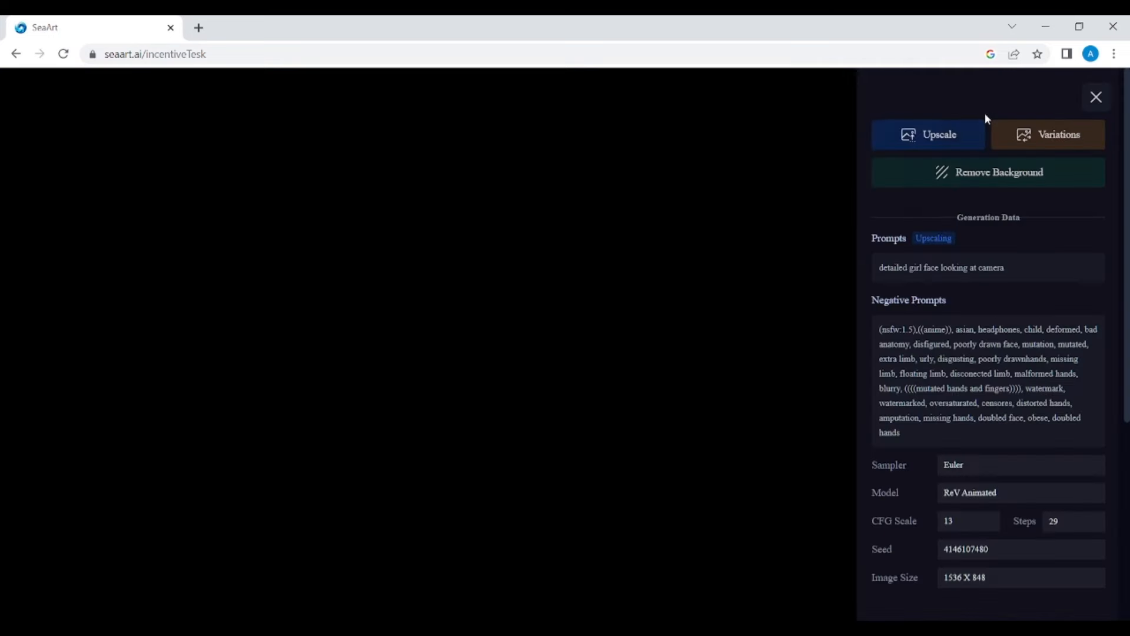
pyautogui.click(1095, 103)
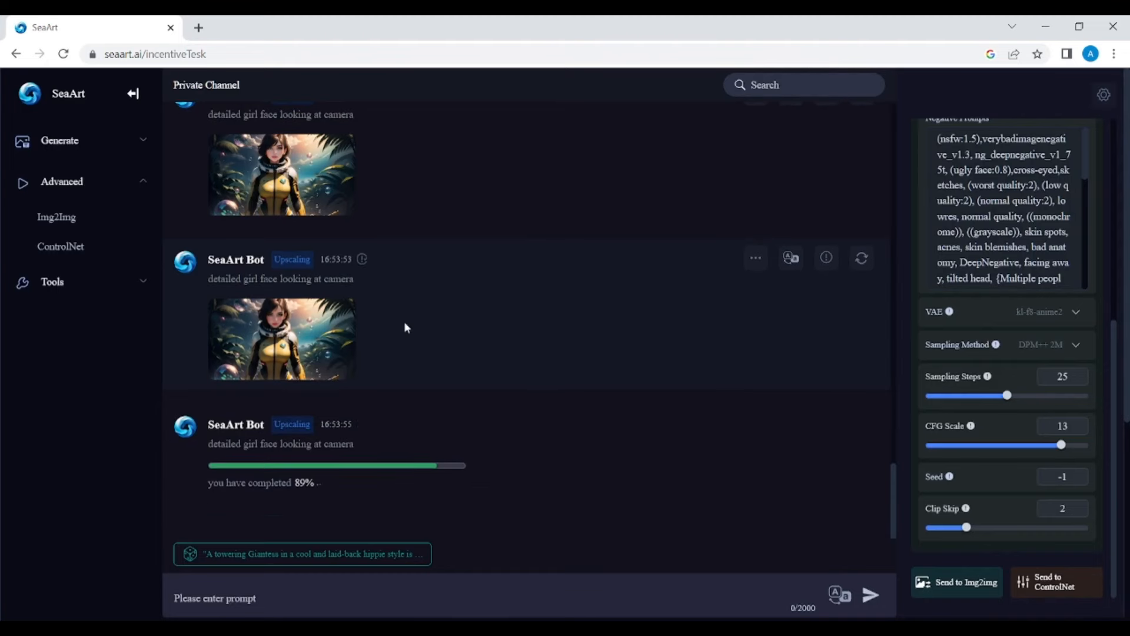
# Check the third upscaled redrawn-face image at full size and close the viewer.
pyautogui.click(282, 424)
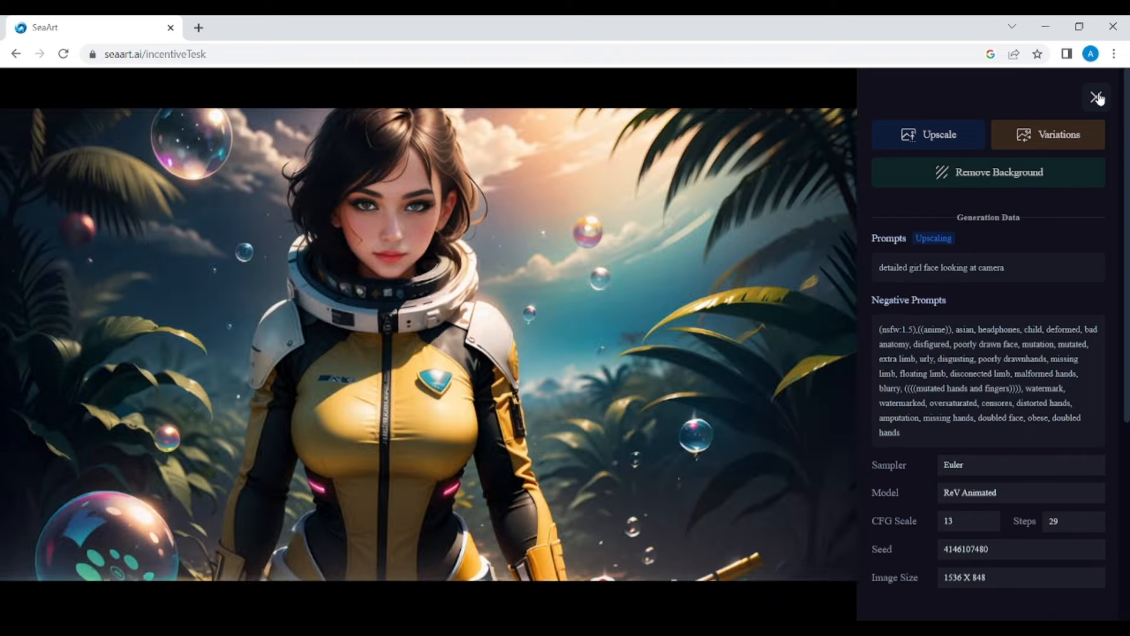
pyautogui.click(1096, 97)
# Load the power plant landscape photo into Img2Img and generate its prompt with Intelligent Analysis.
pyautogui.click(57, 217)
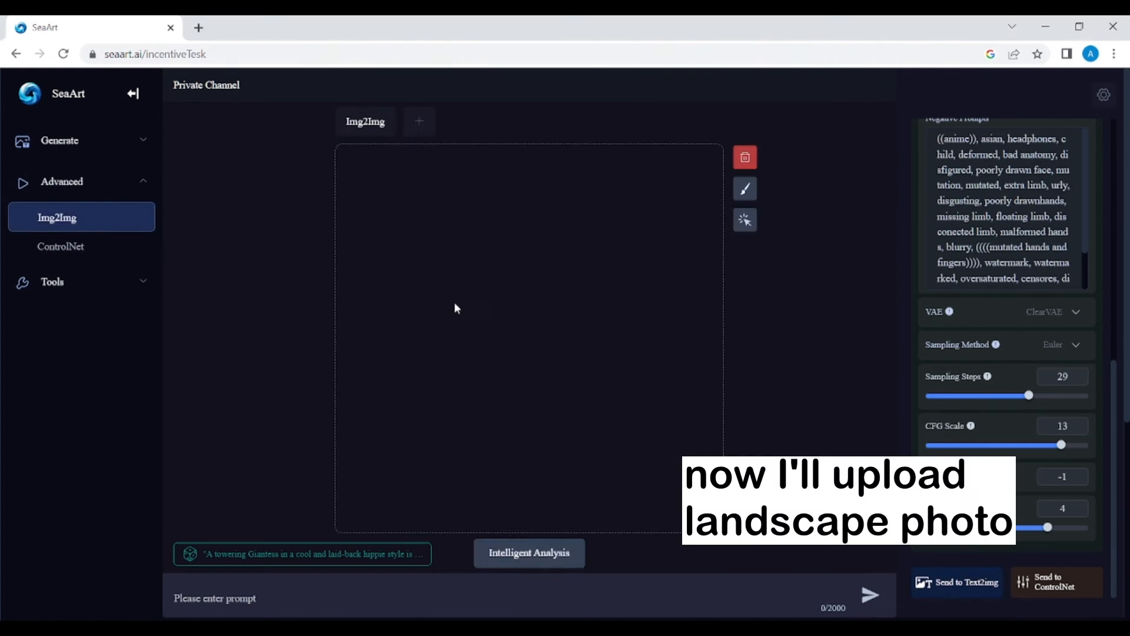
pyautogui.click(522, 551)
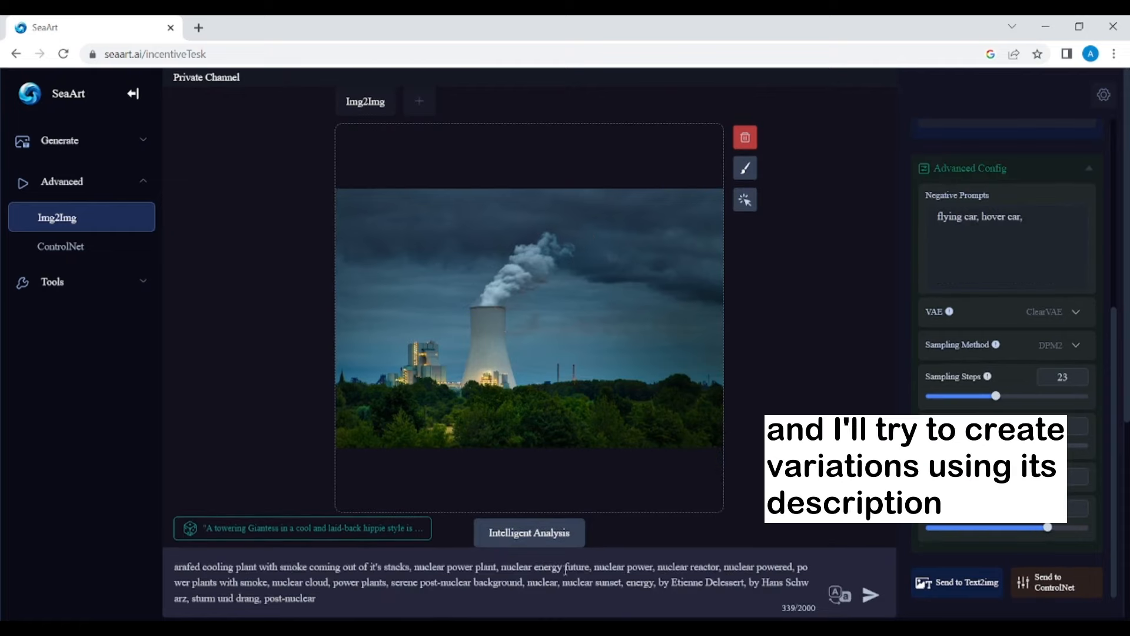
# Set Sampling Steps to 30, CFG Scale to 12 and Clip Skip to 2, and generate variations of the power plant photo.
pyautogui.scroll(5, 1022, 321)
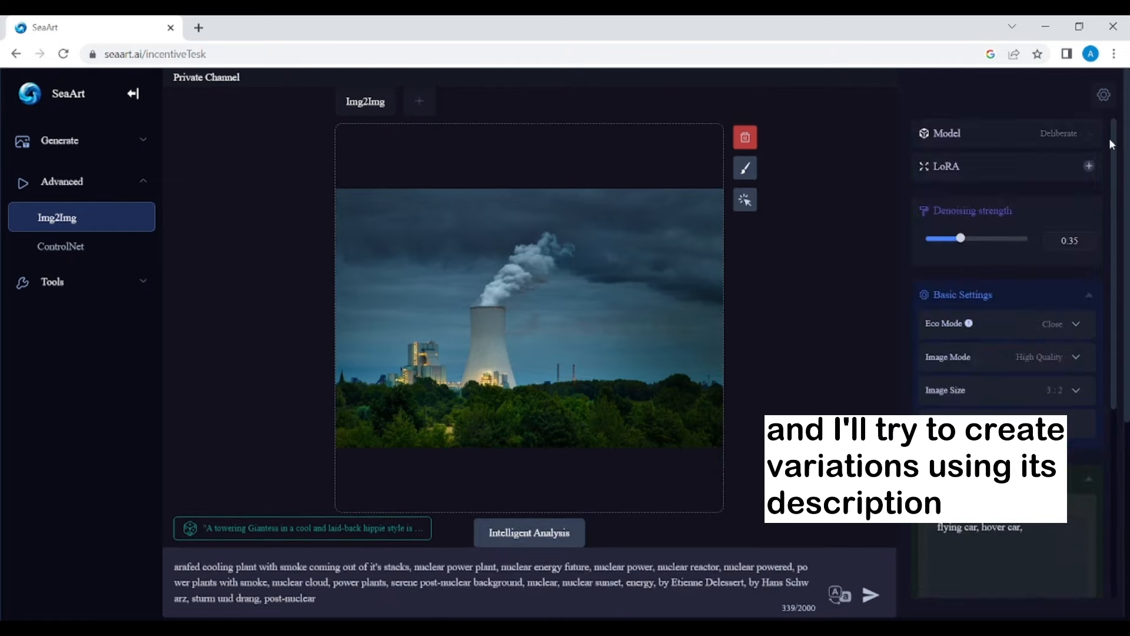
pyautogui.scroll(-5, 1015, 443)
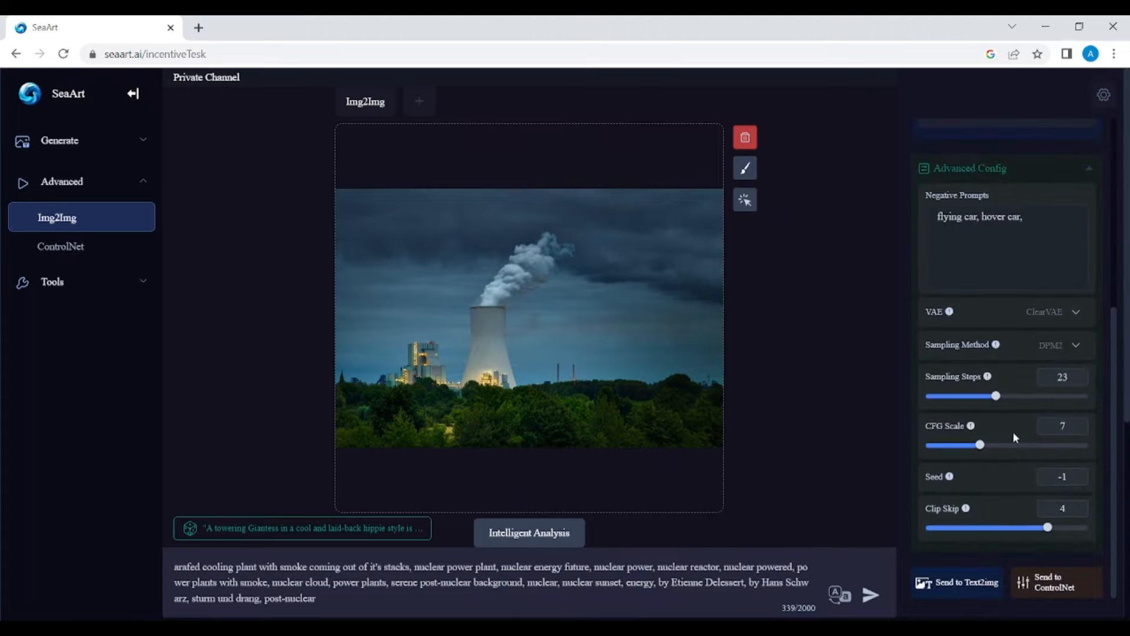
pyautogui.click(1055, 445)
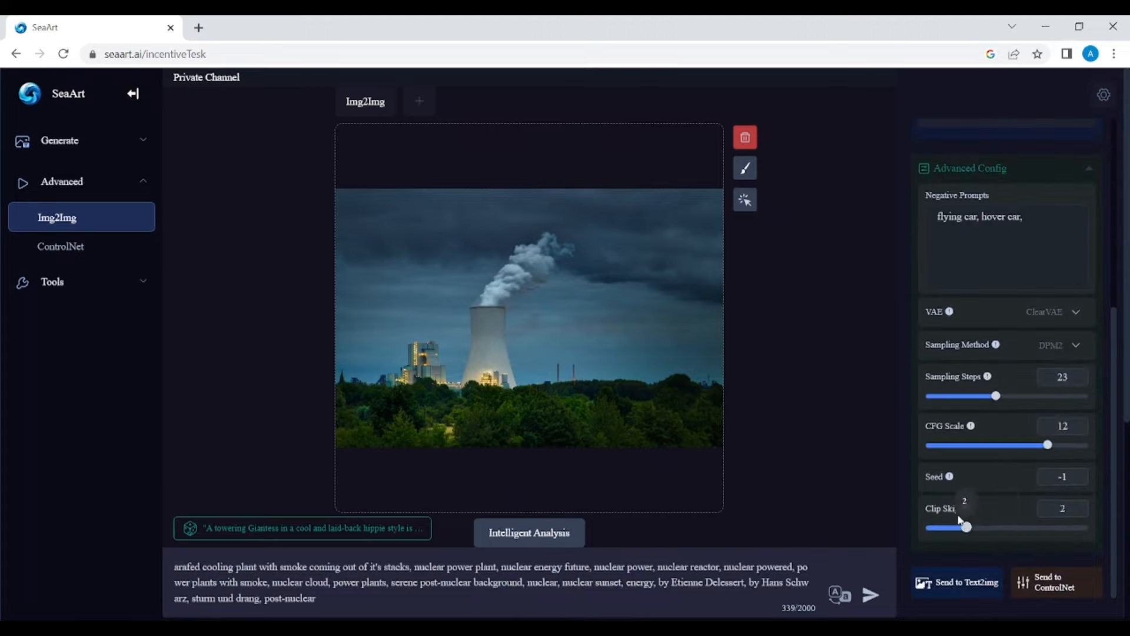
pyautogui.click(867, 597)
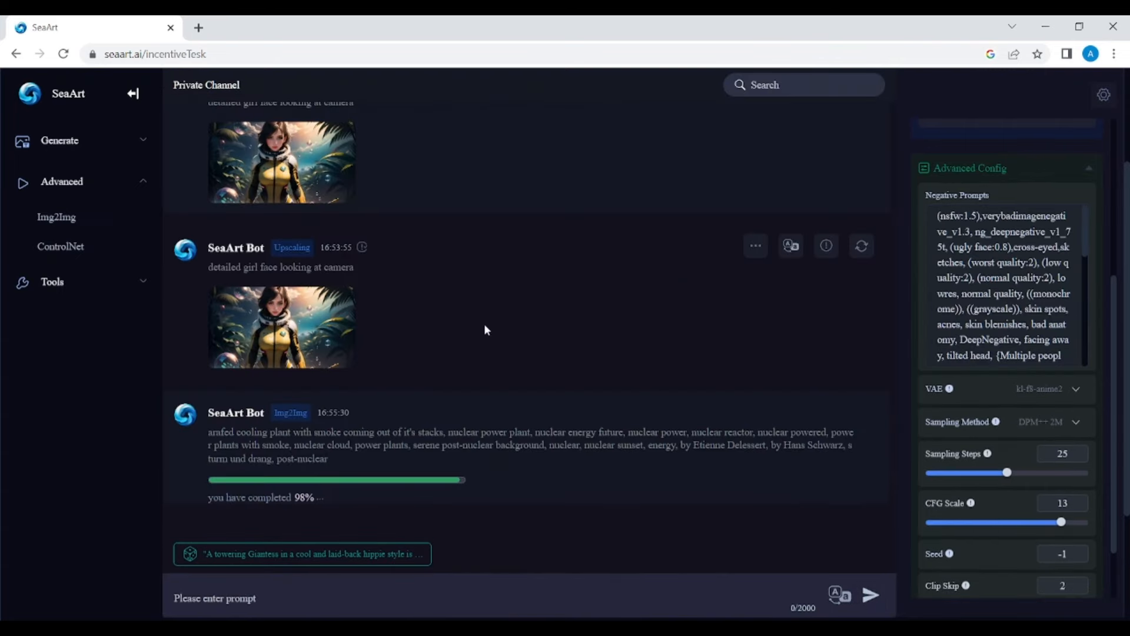
# Browse the generated power plant variations at full size and close the viewer.
pyautogui.click(392, 416)
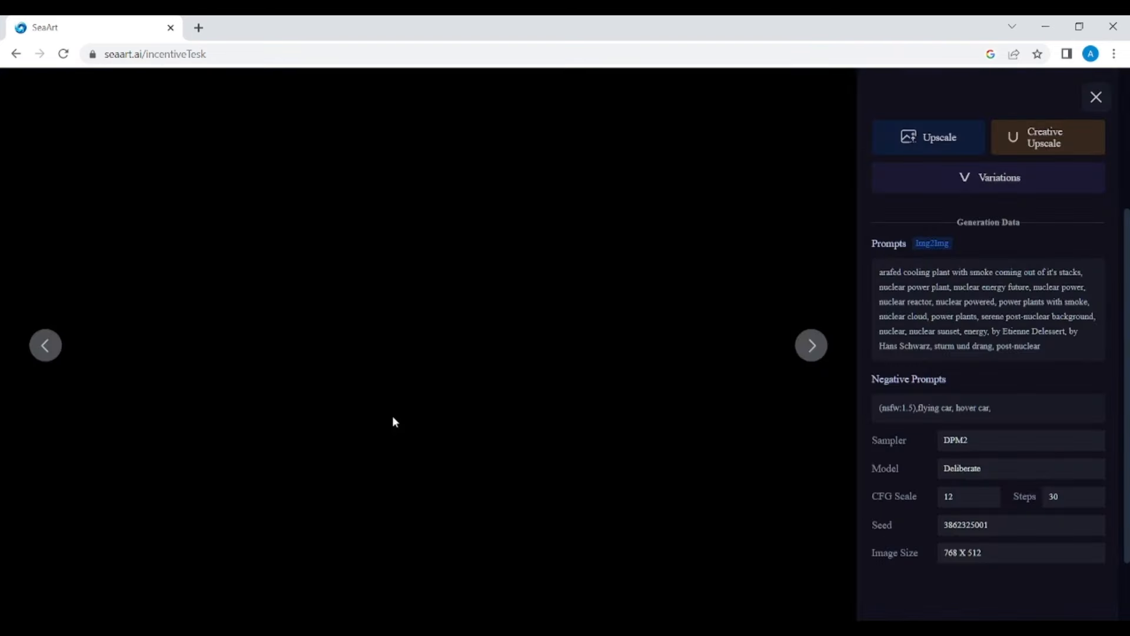
pyautogui.click(812, 346)
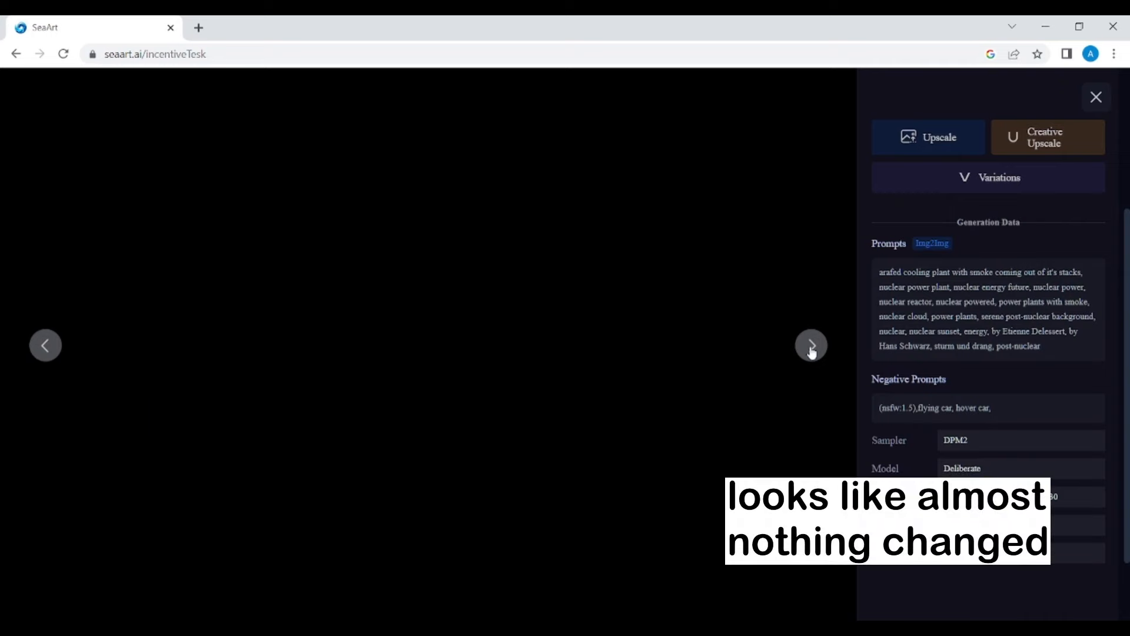
pyautogui.click(812, 348)
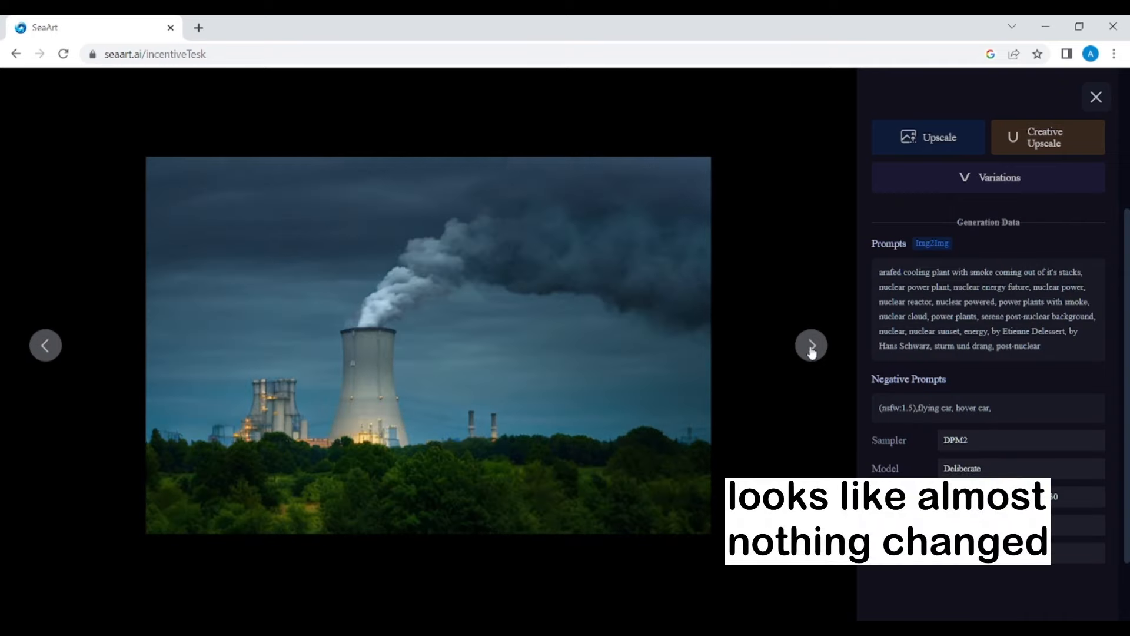
pyautogui.click(1096, 97)
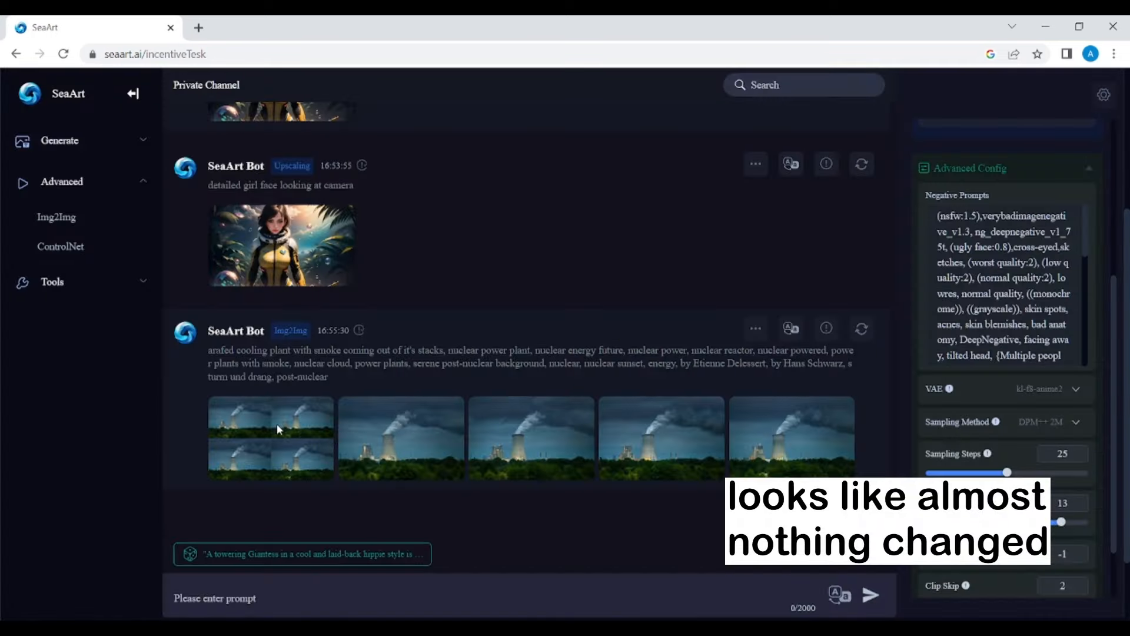
# In Img2Img, give the power plant photo the prompt "neon lights", the ChilloutMix model and a Denoising strength of 0.76.
pyautogui.click(59, 217)
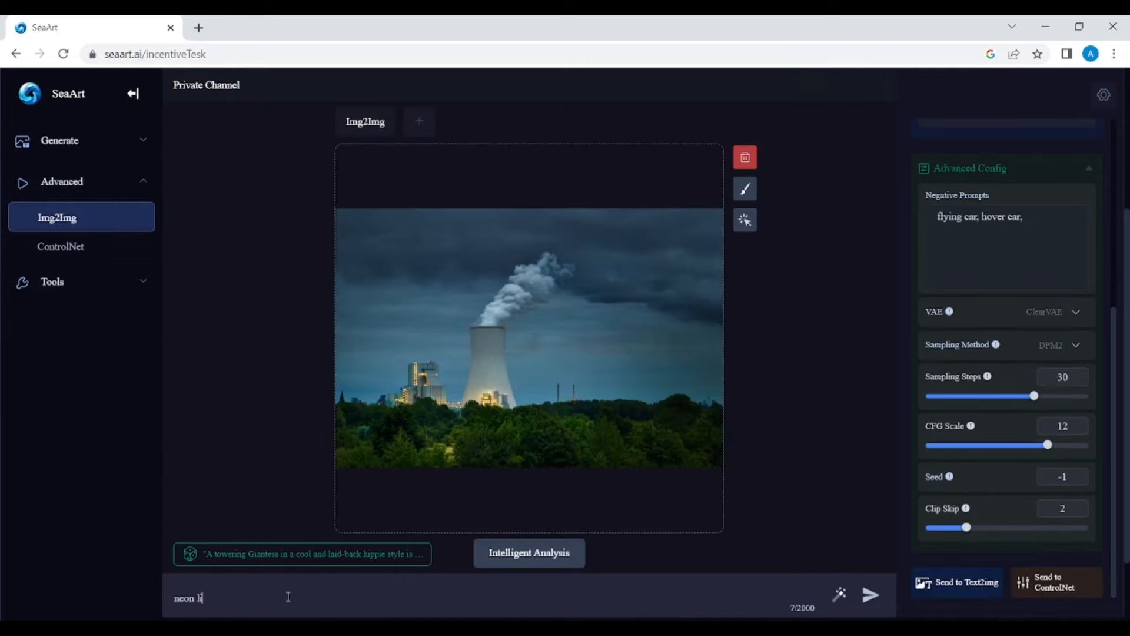
pyautogui.write('ights')
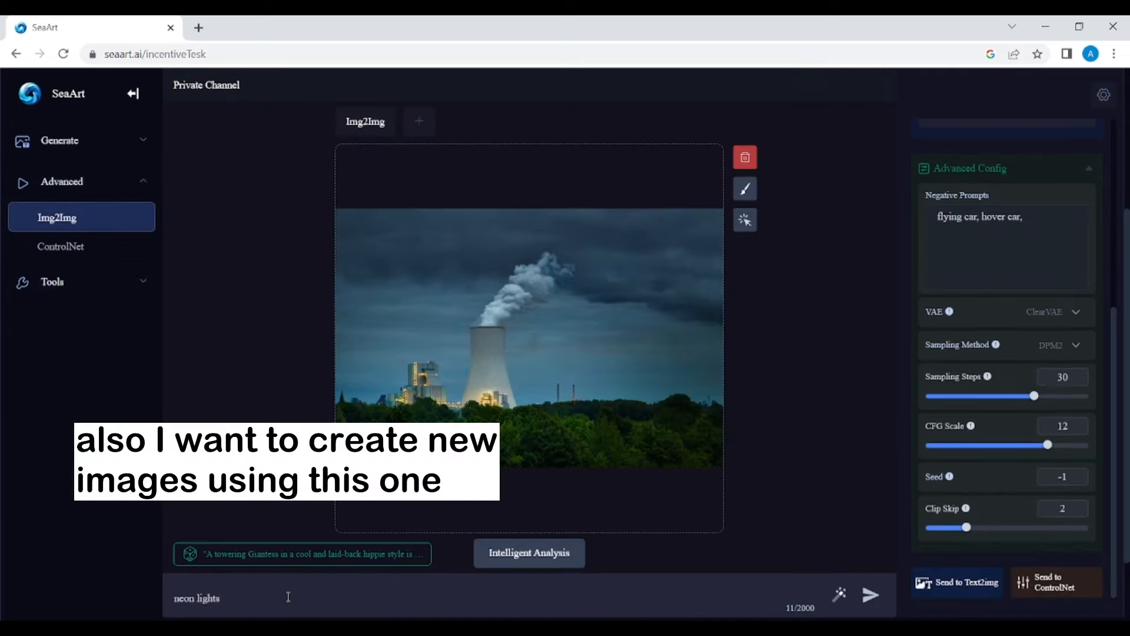
pyautogui.scroll(5, 1001, 353)
pyautogui.click(1060, 133)
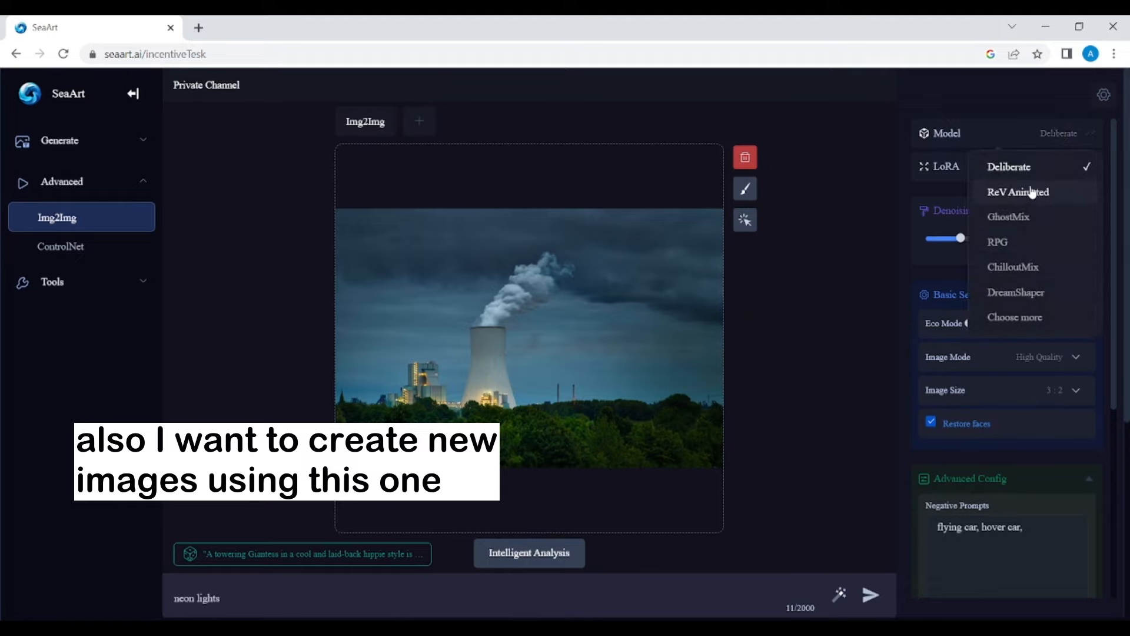
pyautogui.click(1024, 267)
pyautogui.moveTo(972, 238); pyautogui.dragTo(1002, 239)
# Change the Eco Mode option and set the VAE to automatic.
pyautogui.scroll(-2, 1001, 248)
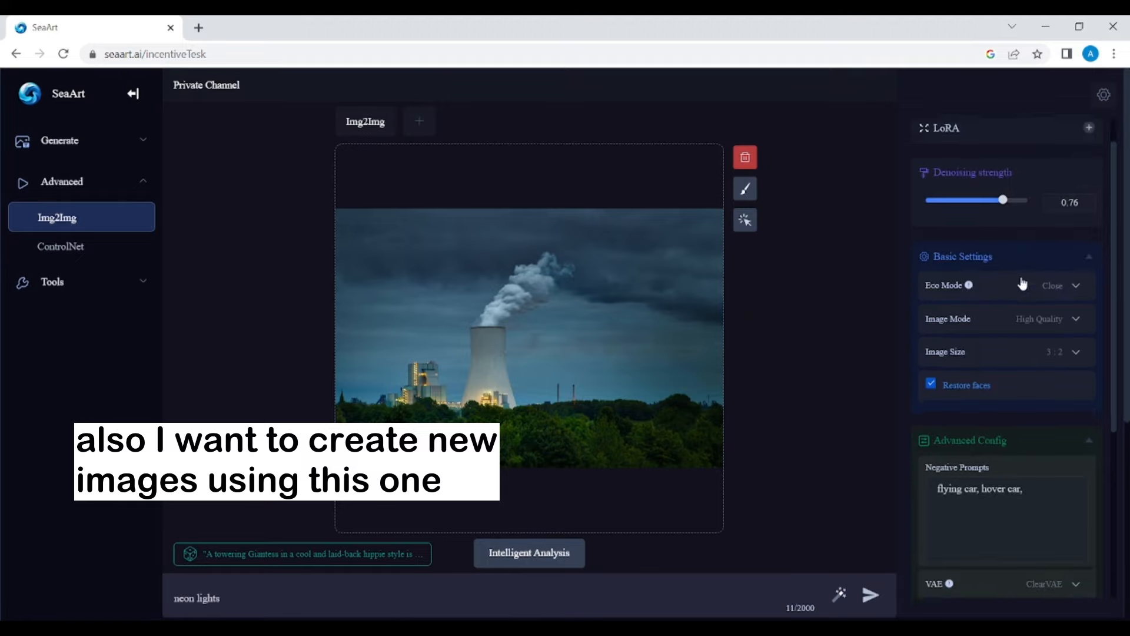
pyautogui.click(1048, 282)
pyautogui.click(1024, 371)
pyautogui.scroll(-4, 1025, 341)
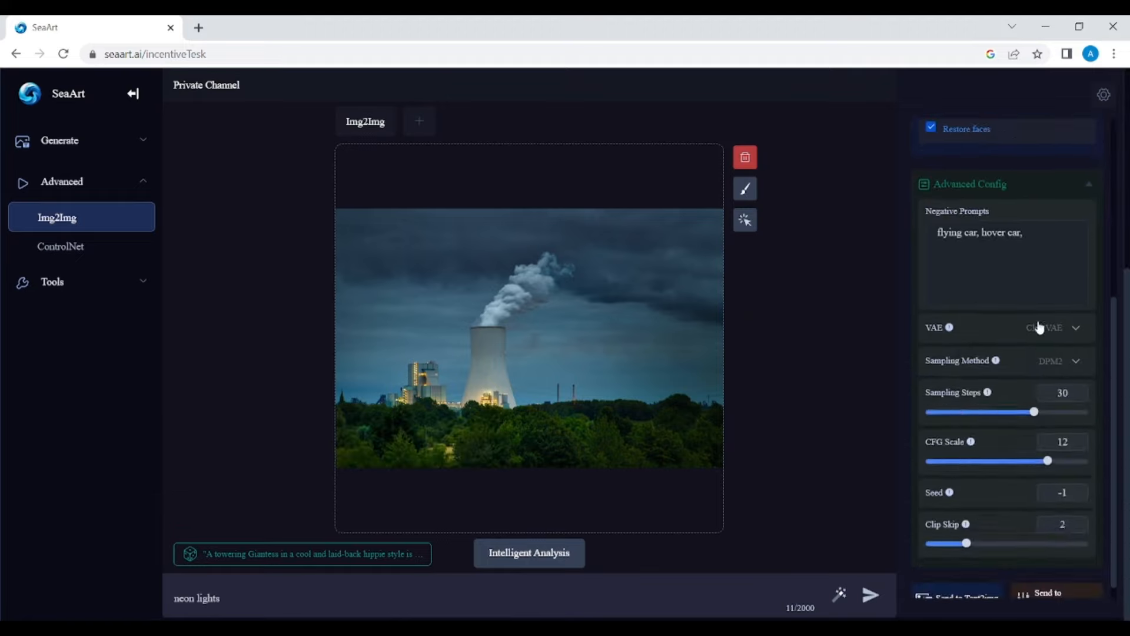
pyautogui.click(1037, 325)
pyautogui.click(1020, 371)
# Set the Sampling Method to Euler and generate the neon lights images.
pyautogui.scroll(-1, 1058, 354)
pyautogui.click(1060, 353)
pyautogui.click(1051, 391)
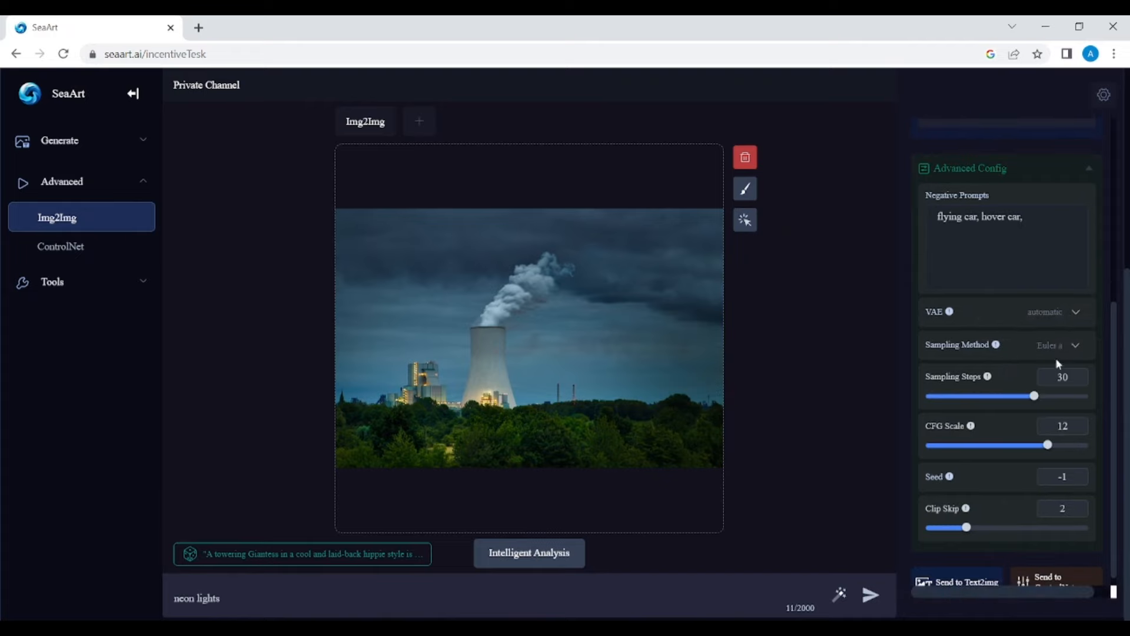
pyautogui.click(1063, 349)
pyautogui.click(1043, 401)
pyautogui.click(881, 606)
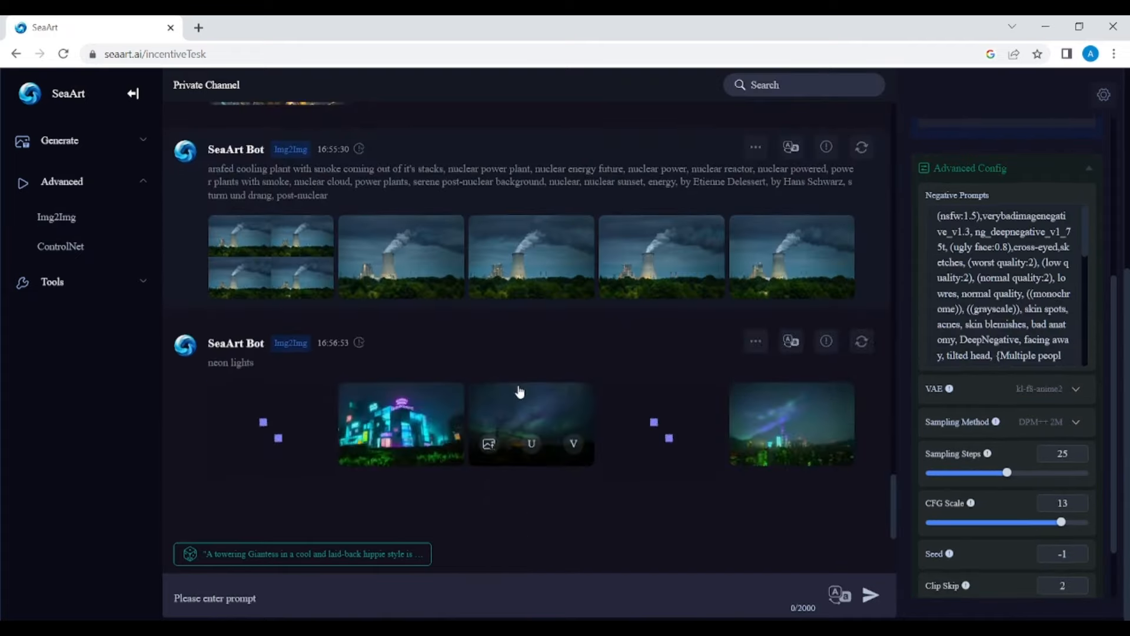
# Browse the neon lights images at full size and close the viewer.
pyautogui.click(430, 413)
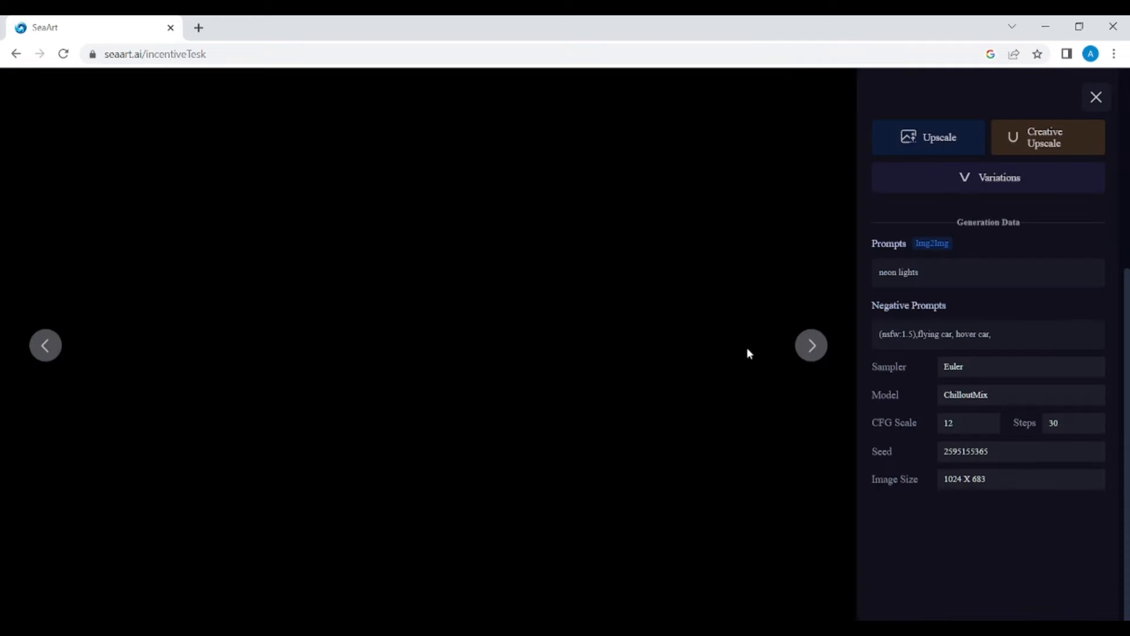
pyautogui.click(811, 348)
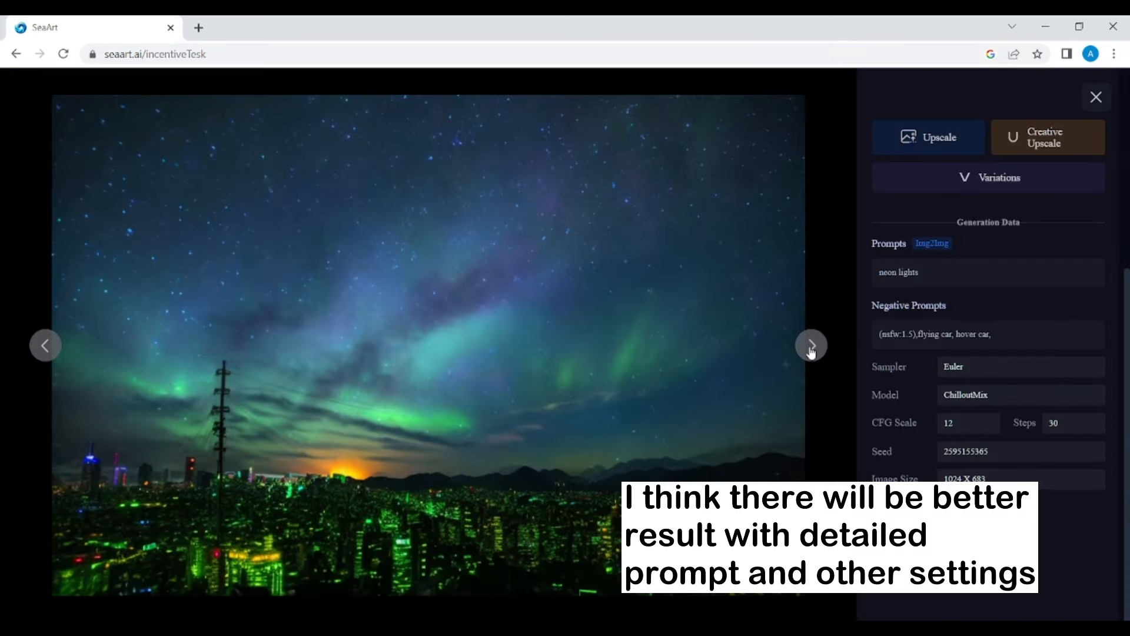
pyautogui.click(811, 348)
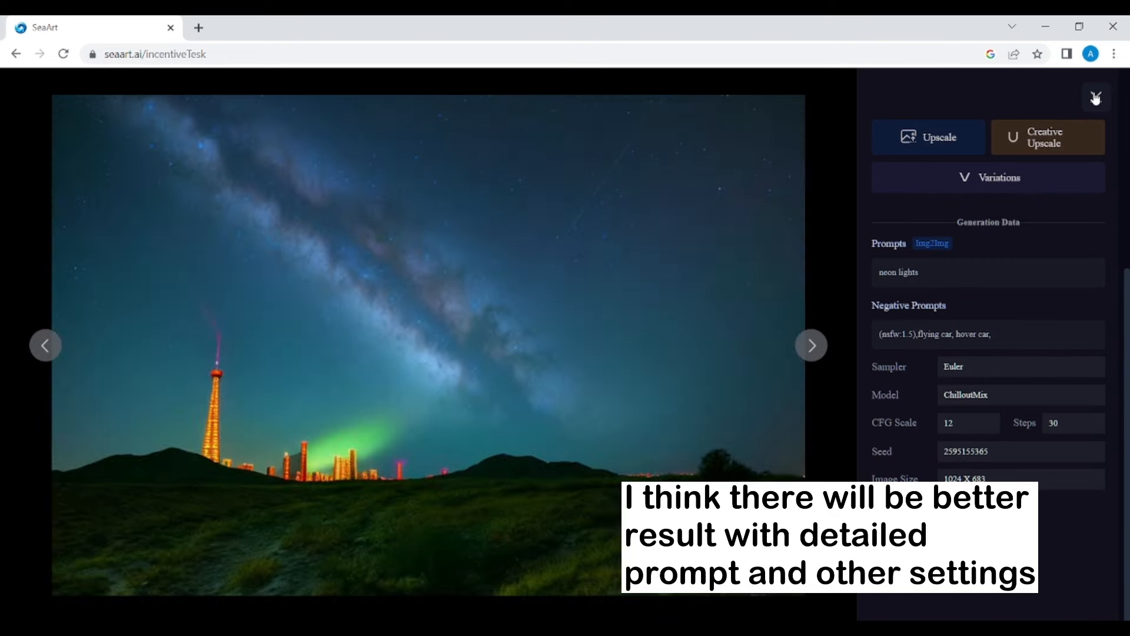
pyautogui.click(1097, 98)
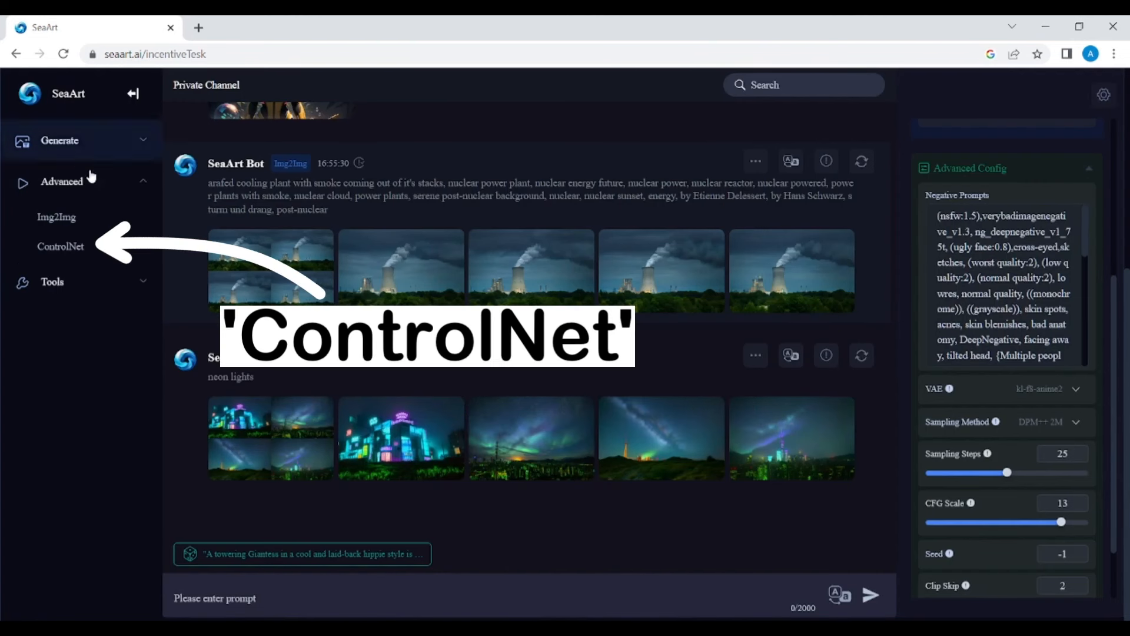
# Open ControlNet, look through the available control types and choose openpose_full.
pyautogui.click(75, 245)
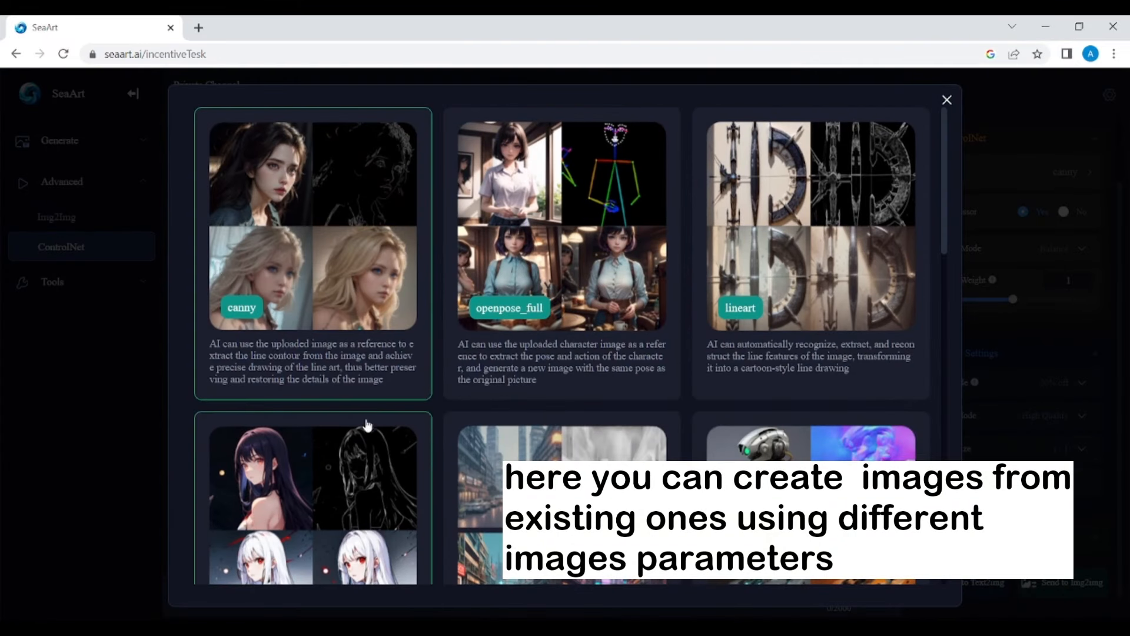
pyautogui.scroll(-7, 550, 239)
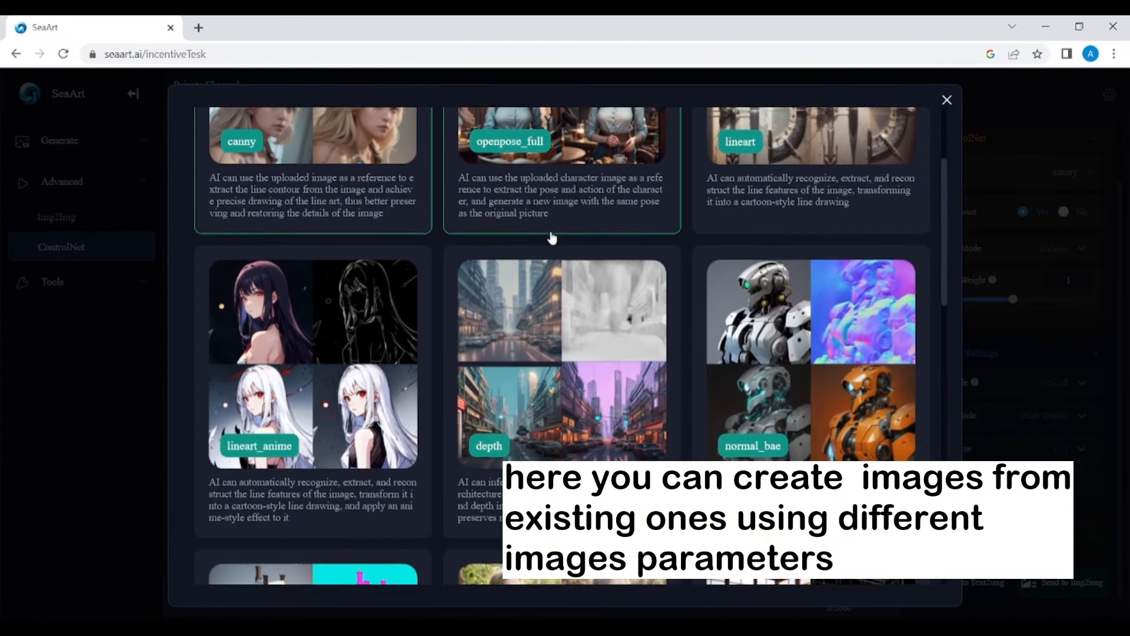
pyautogui.scroll(-2, 554, 235)
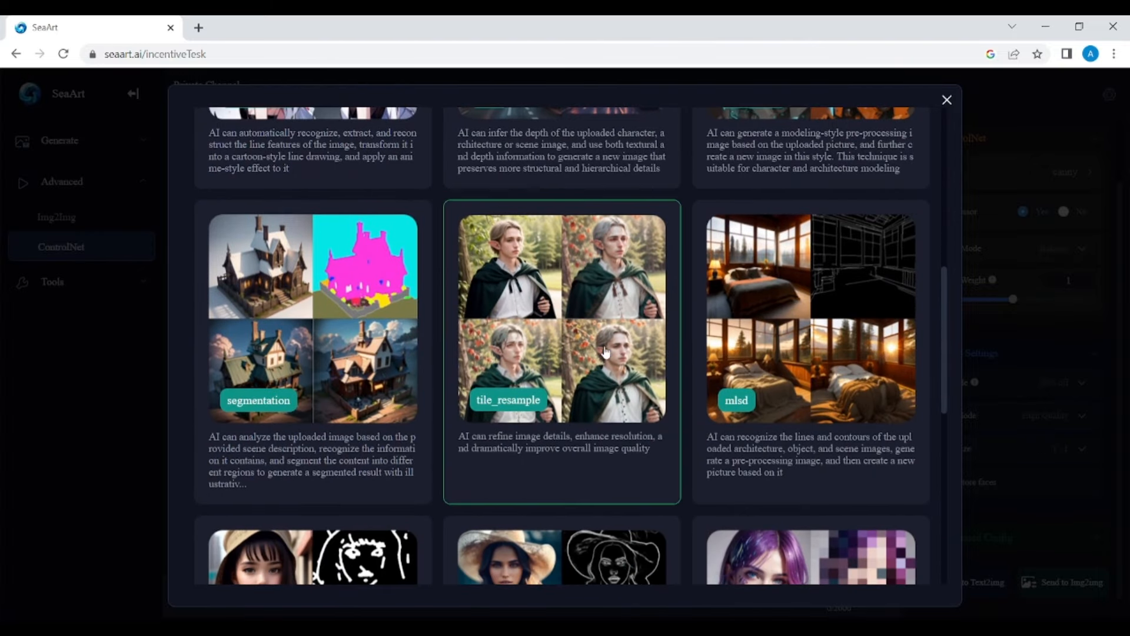
pyautogui.scroll(-5, 607, 348)
pyautogui.scroll(10, 607, 348)
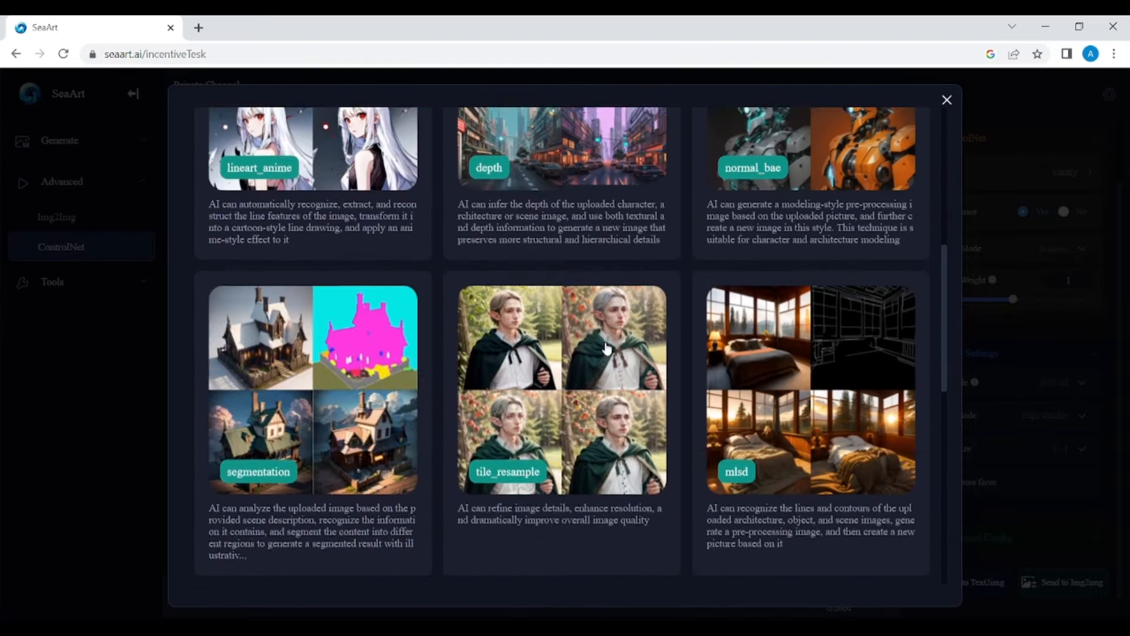
pyautogui.click(582, 215)
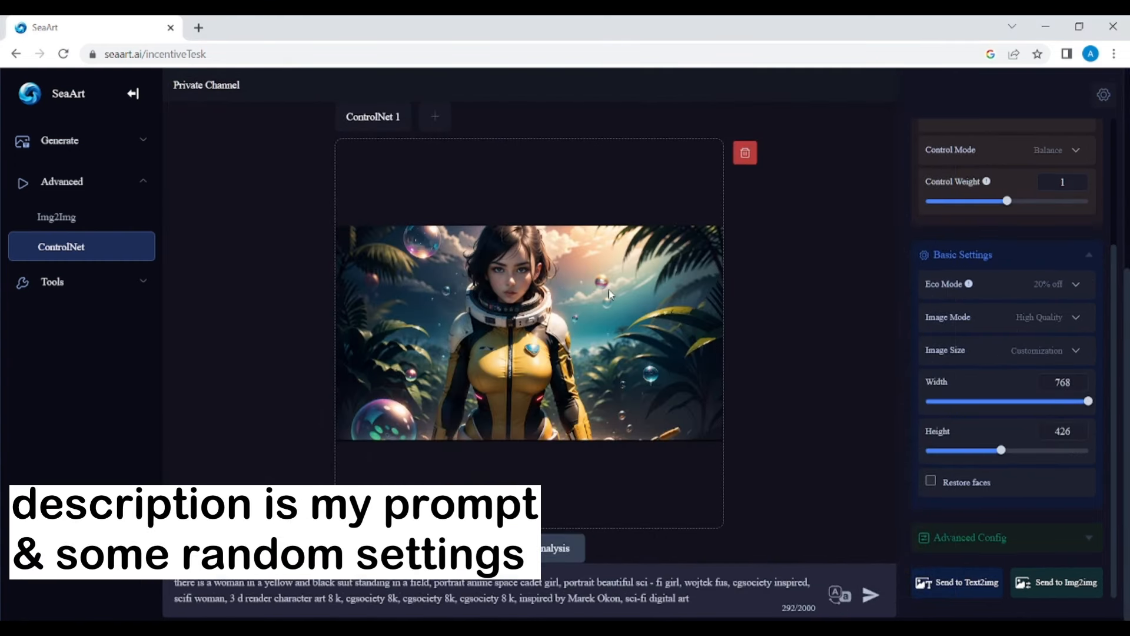
# Switch the ControlNet generation model to Dark Sushi 2.5D from the recently used models.
pyautogui.scroll(3, 1012, 182)
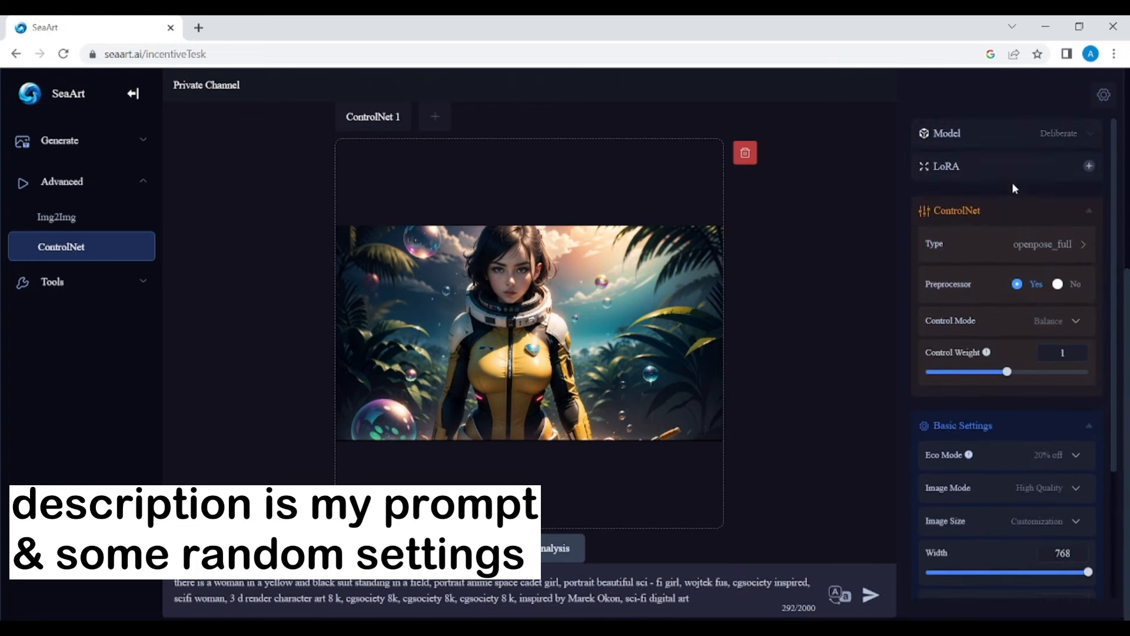
pyautogui.click(1068, 134)
pyautogui.click(1015, 318)
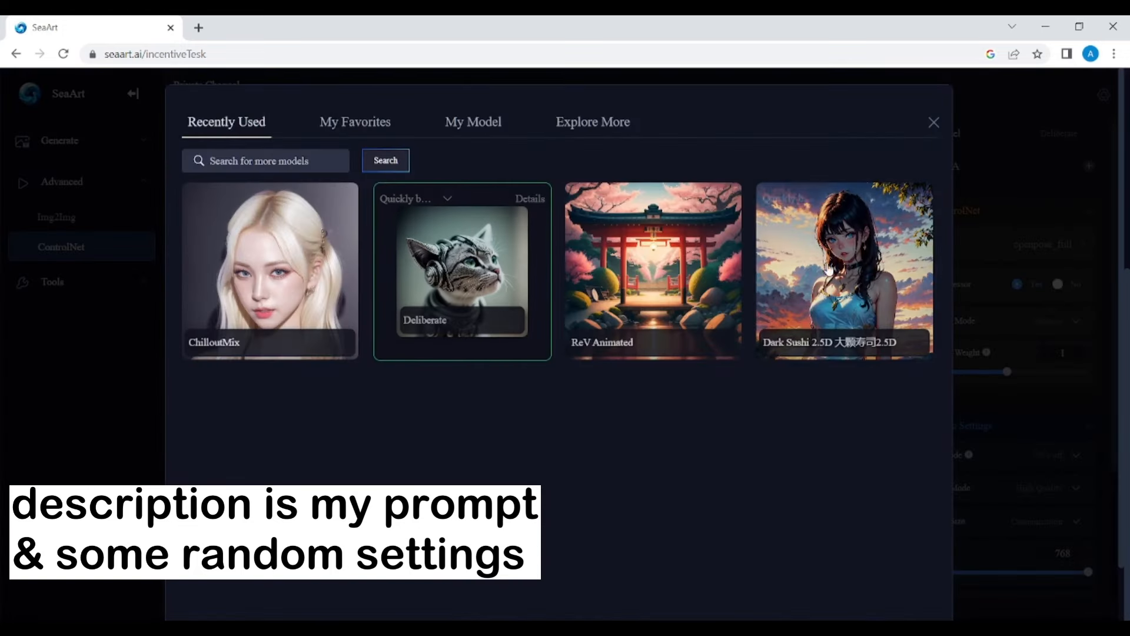
pyautogui.click(854, 253)
# Turn on Restore faces, expand the Advanced Config to check its settings, and raise the Control Weight to 2.
pyautogui.scroll(-3, 1023, 379)
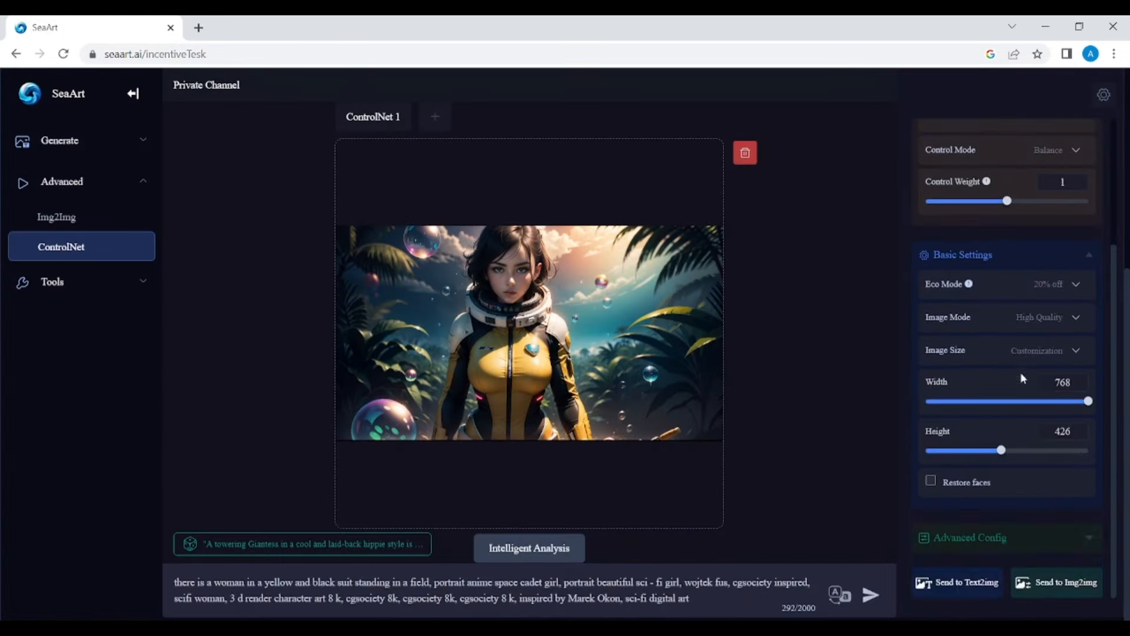
pyautogui.click(931, 481)
pyautogui.click(1006, 537)
pyautogui.scroll(-6, 1042, 483)
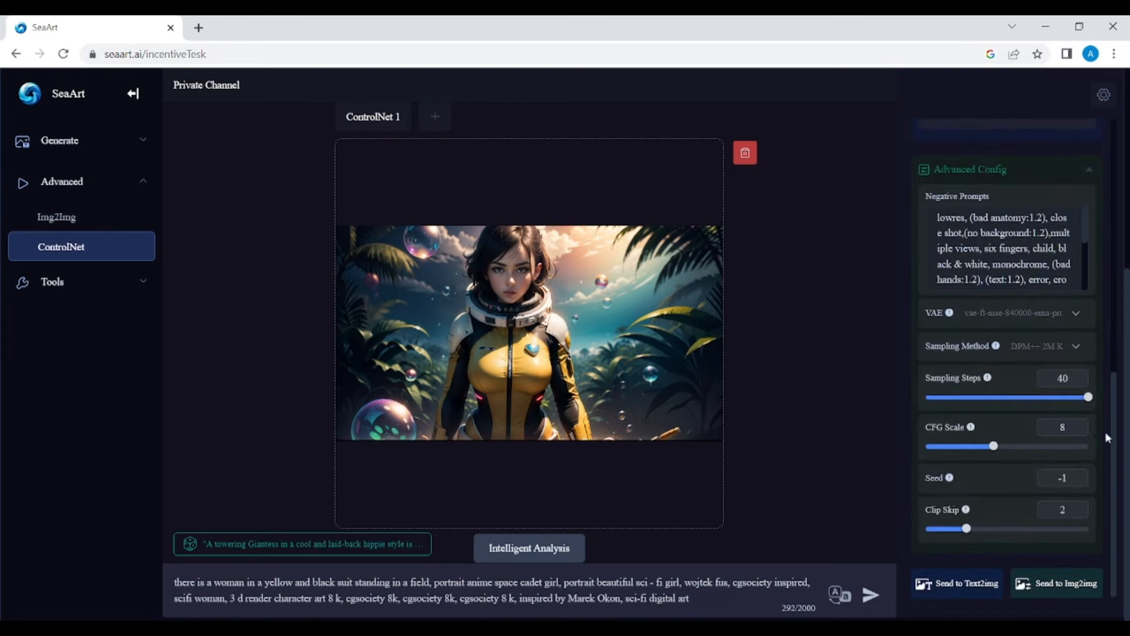
pyautogui.scroll(8, 998, 436)
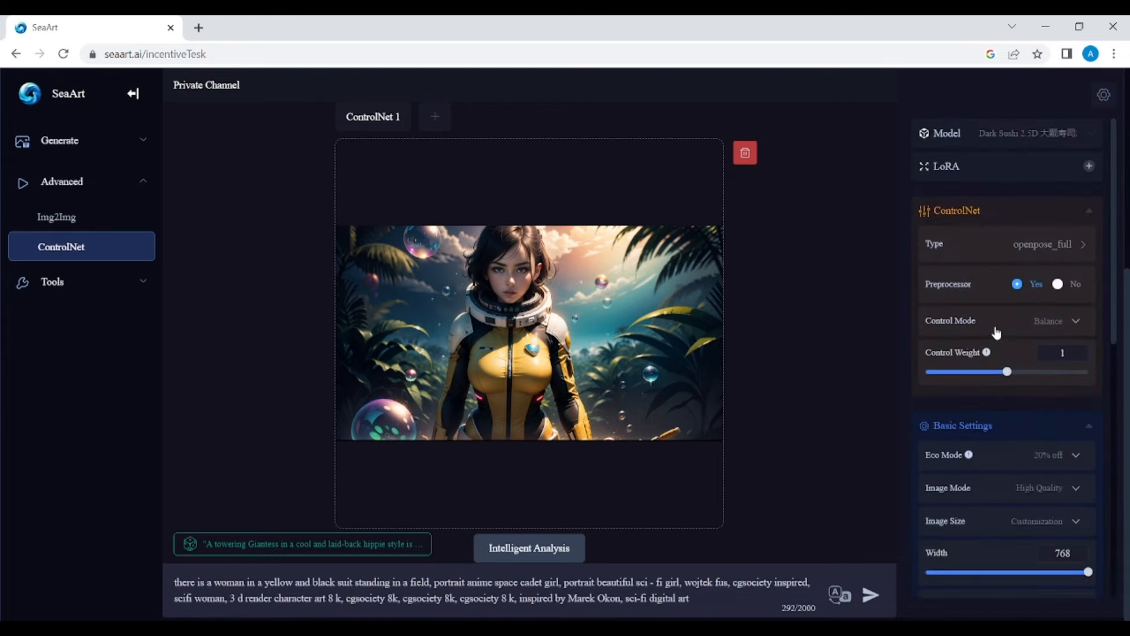
pyautogui.moveTo(1006, 371); pyautogui.dragTo(1089, 371)
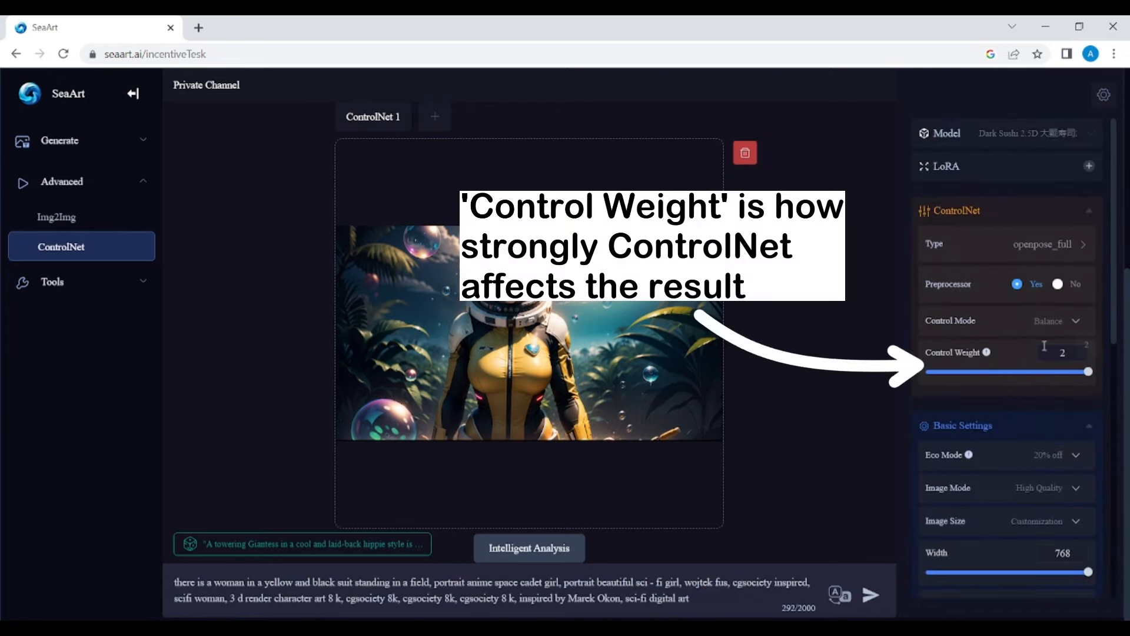
# Add the Arcane Style LoRA with its weight set to -0.15 and generate the ControlNet images.
pyautogui.click(964, 163)
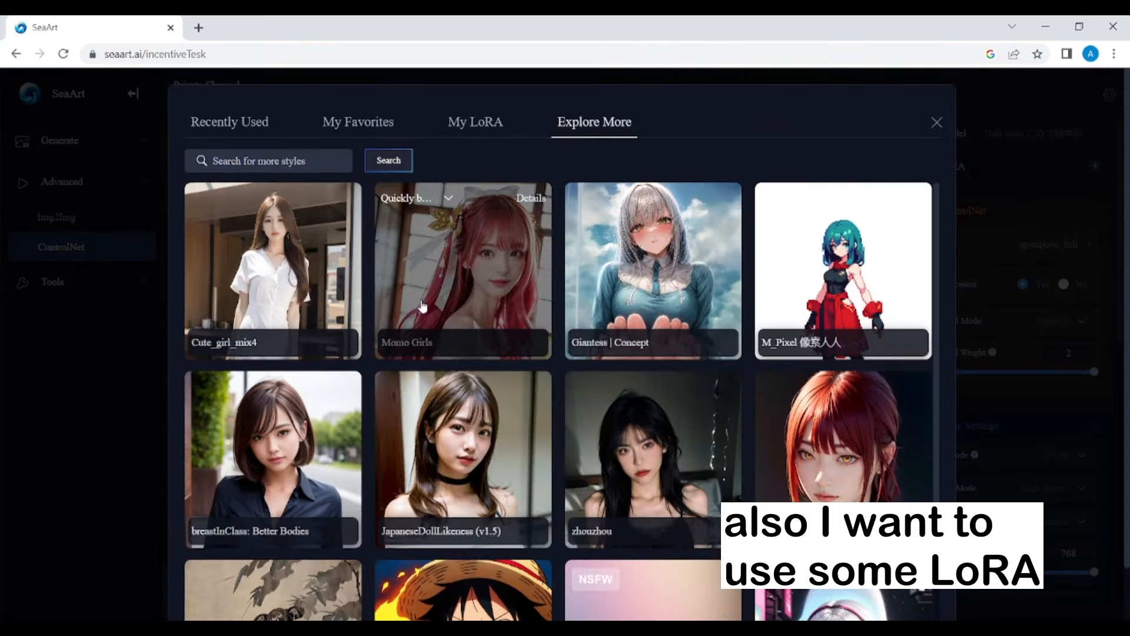
pyautogui.scroll(-2, 428, 335)
pyautogui.scroll(-10, 428, 336)
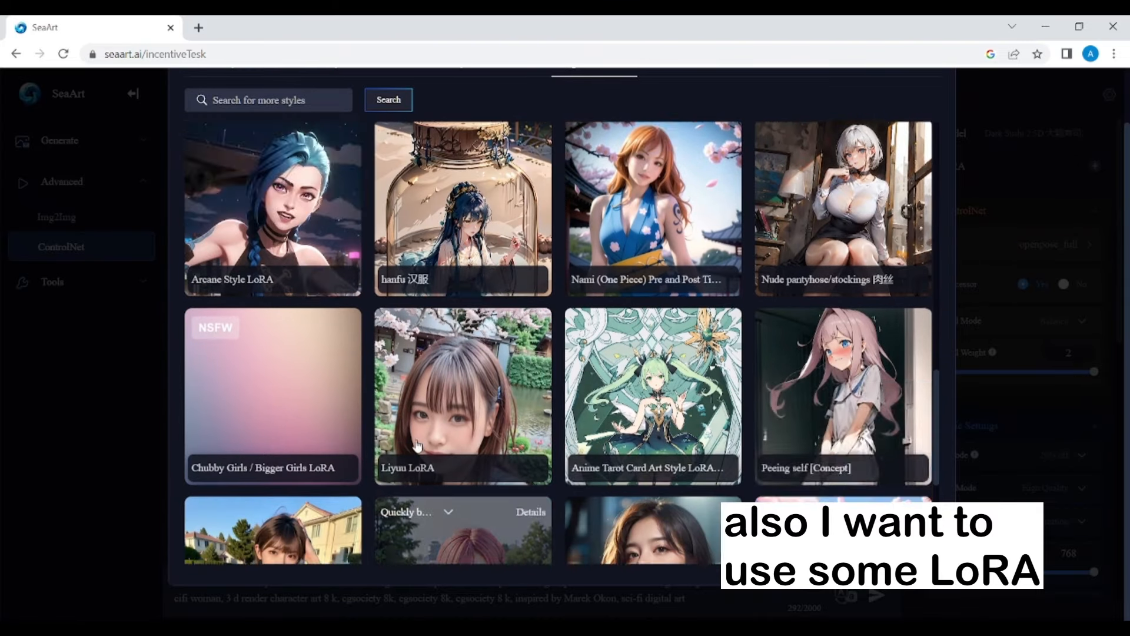
pyautogui.click(273, 206)
pyautogui.moveTo(1027, 219); pyautogui.dragTo(997, 219)
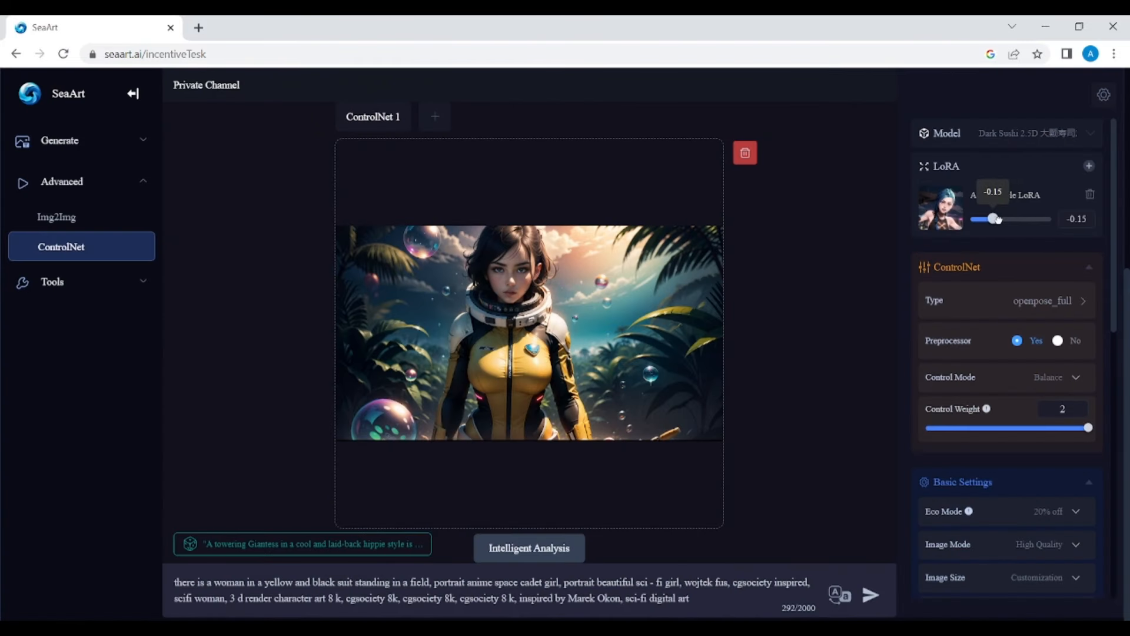
pyautogui.click(871, 596)
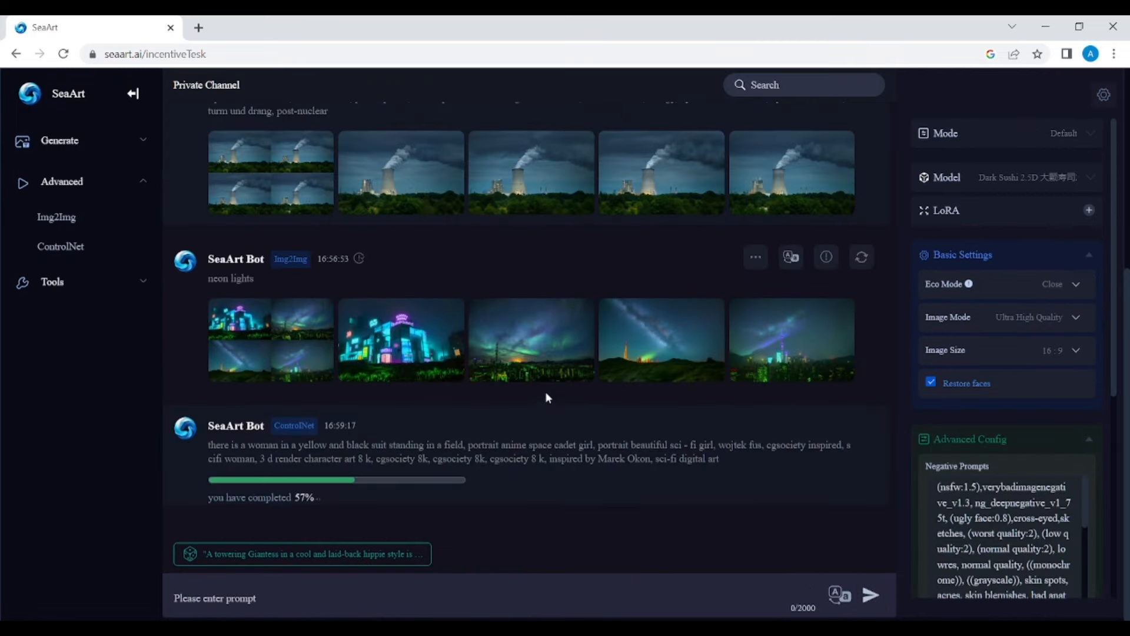
# Browse the new ControlNet images at full size, apply Creative Upscale to the fourth image, and upscale the second image too.
pyautogui.click(414, 448)
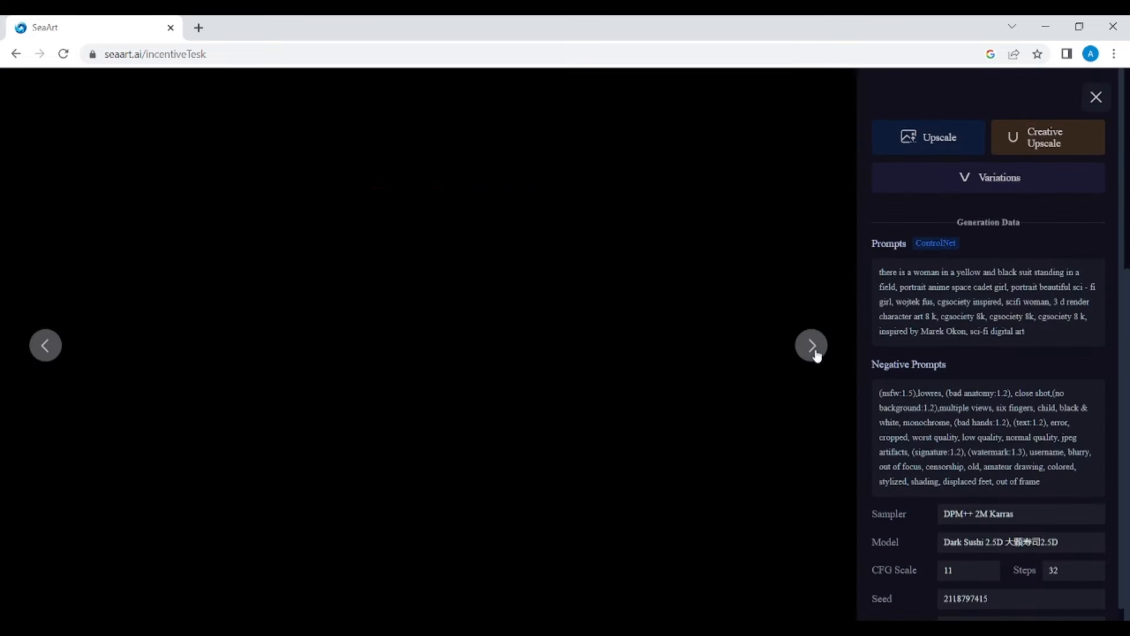
pyautogui.click(815, 351)
pyautogui.click(810, 336)
pyautogui.click(811, 344)
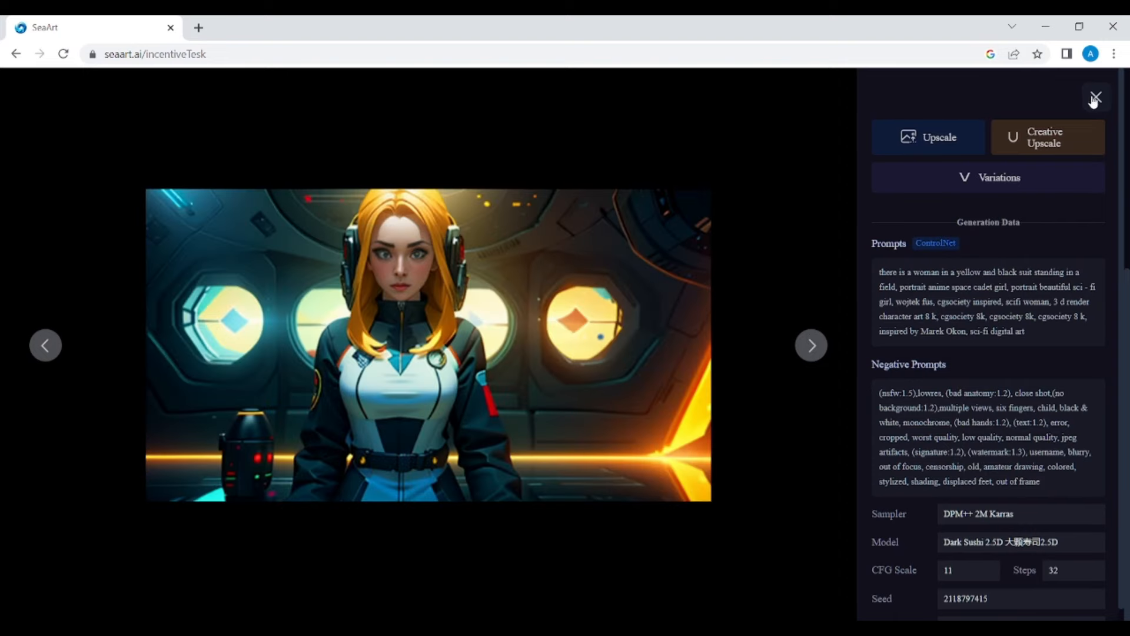
pyautogui.click(1053, 139)
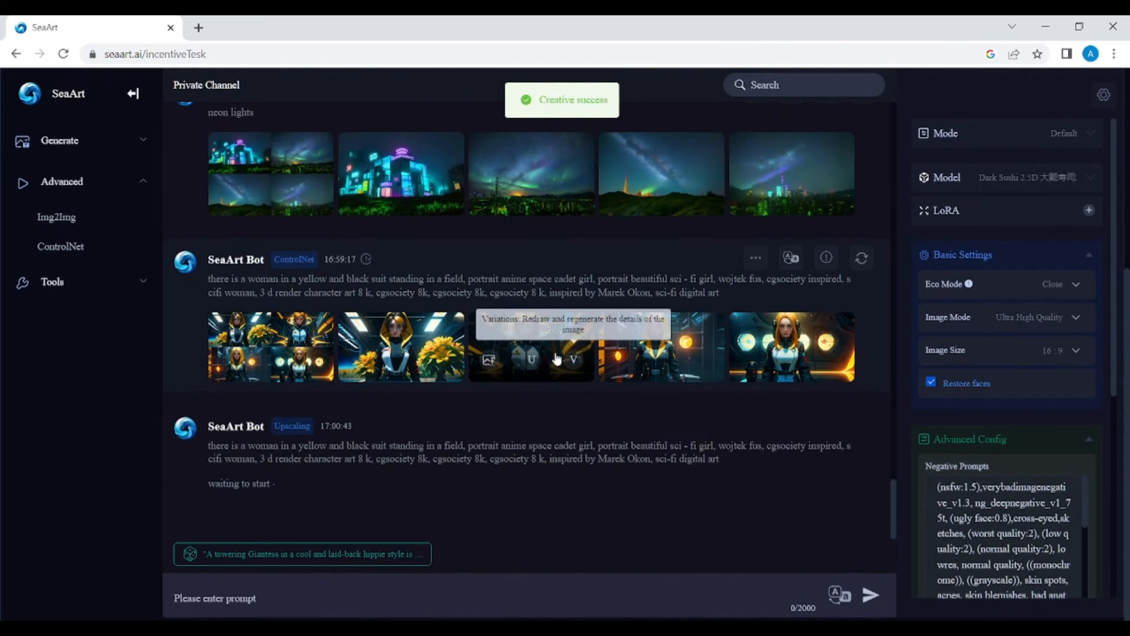
pyautogui.click(556, 358)
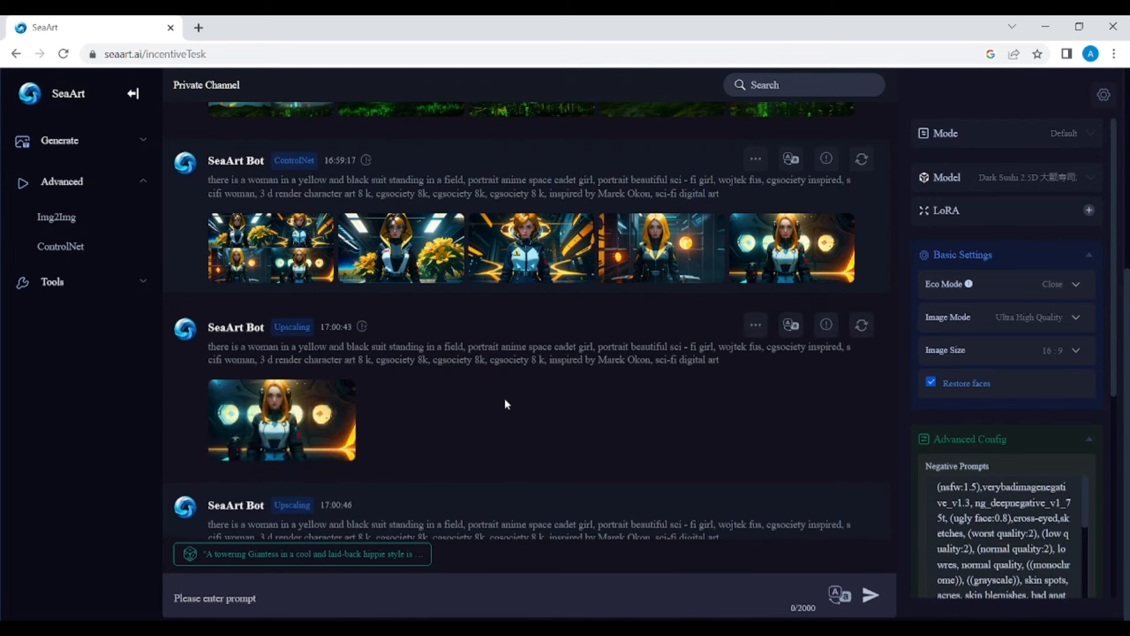
# View both upscaled ControlNet portraits at full size and close the viewer.
pyautogui.click(276, 418)
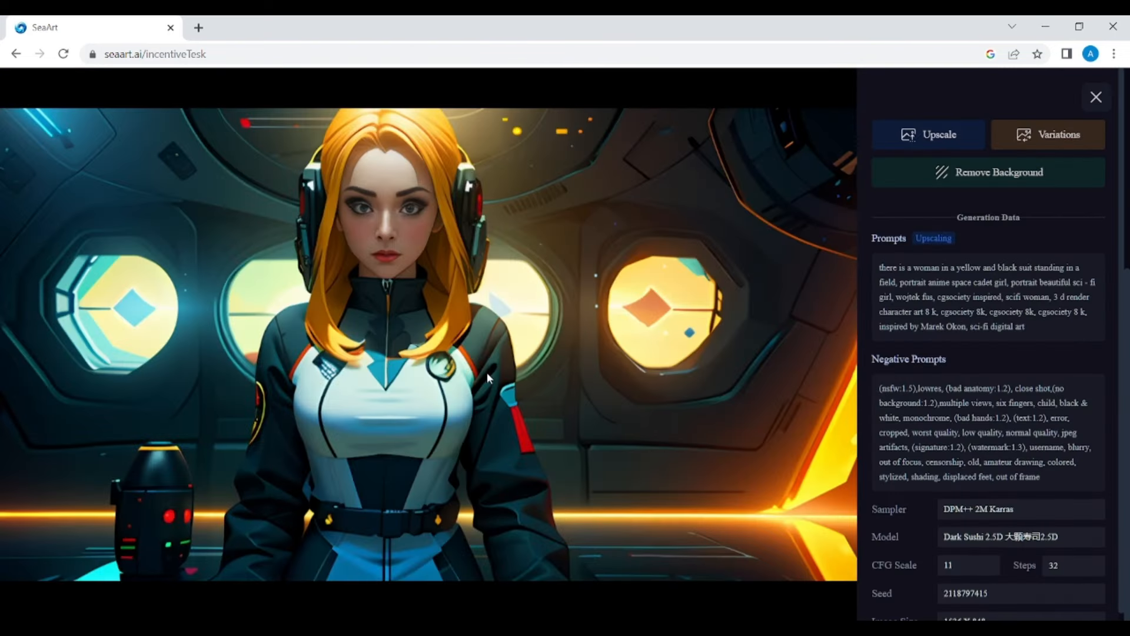
pyautogui.click(1096, 98)
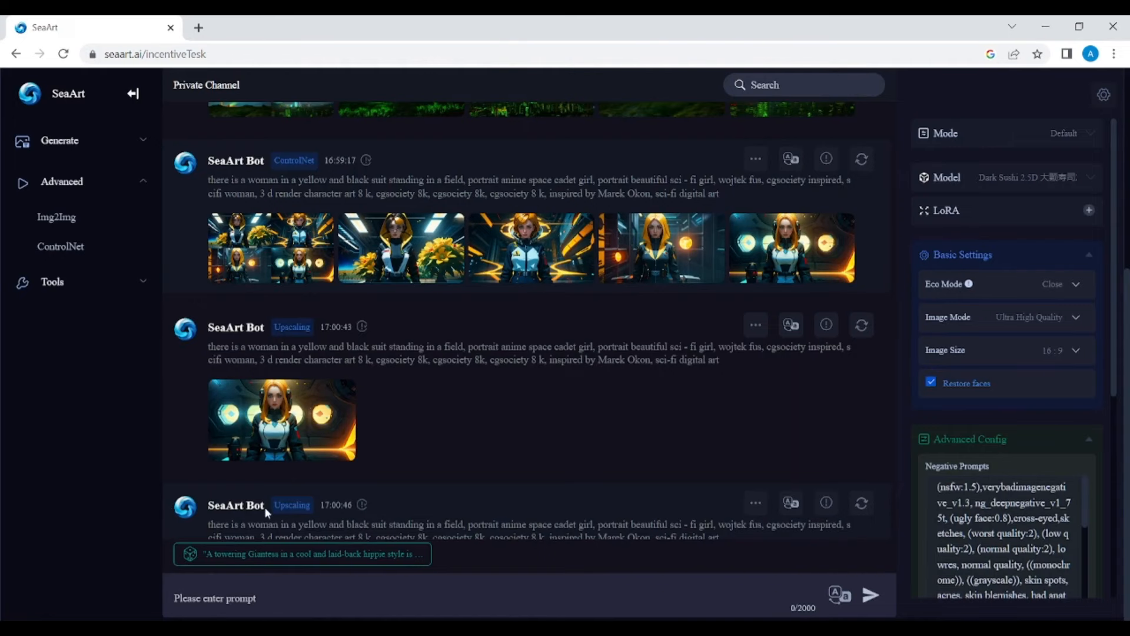
pyautogui.click(316, 436)
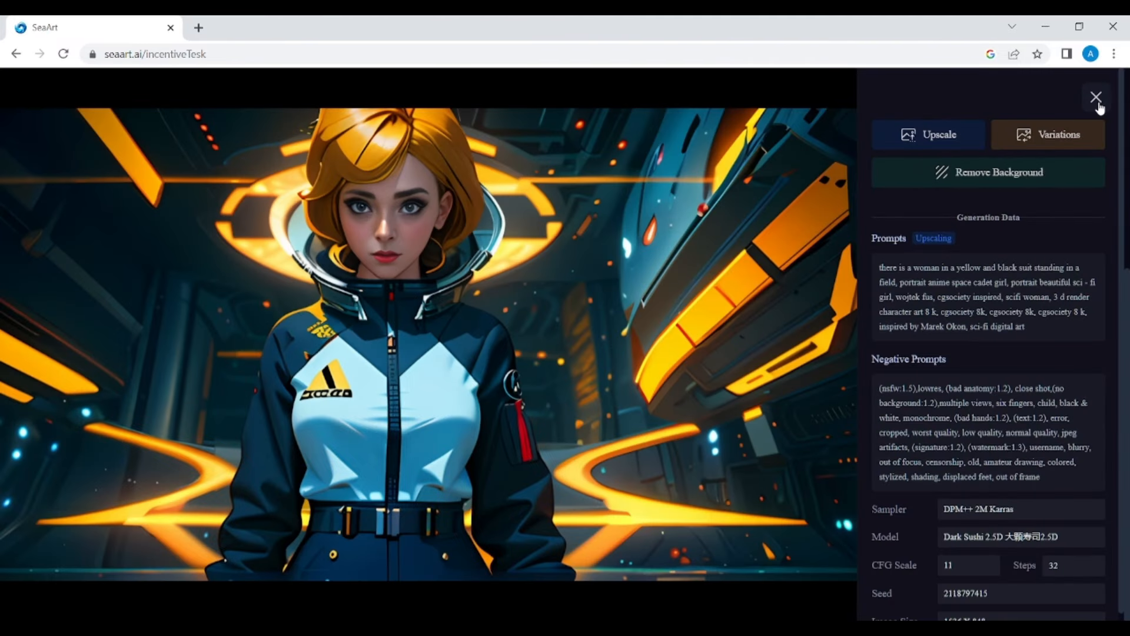
pyautogui.click(1095, 98)
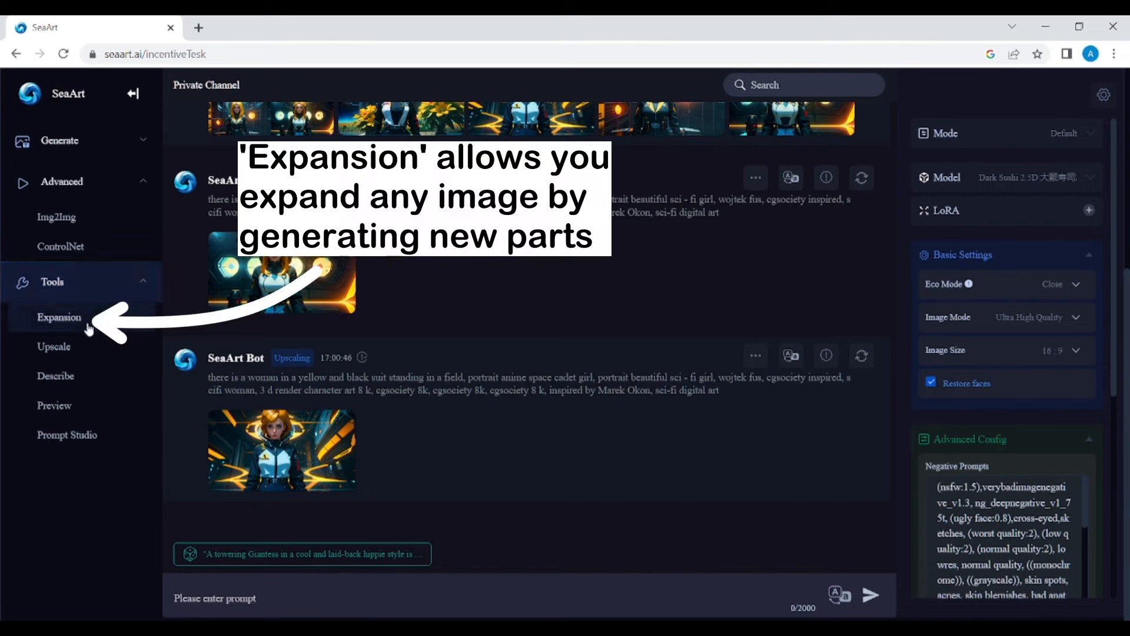
# Open the Expansion tool, upload the yellow-suited space cadet image, and extend its canvas upward to 1024 x 1024.
pyautogui.click(88, 327)
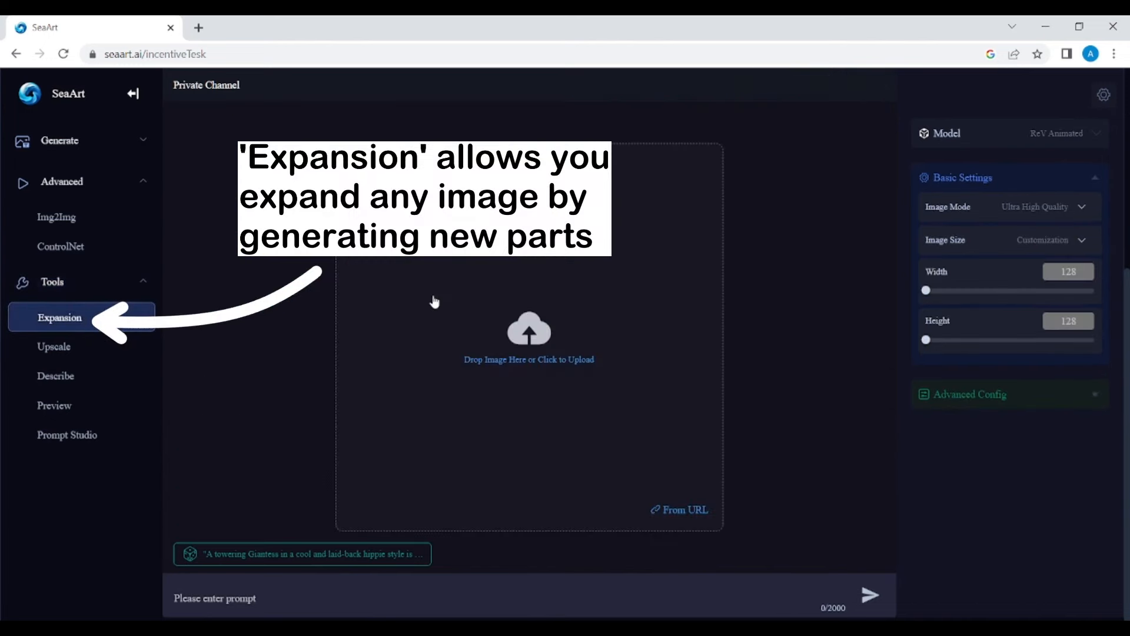
pyautogui.click(482, 316)
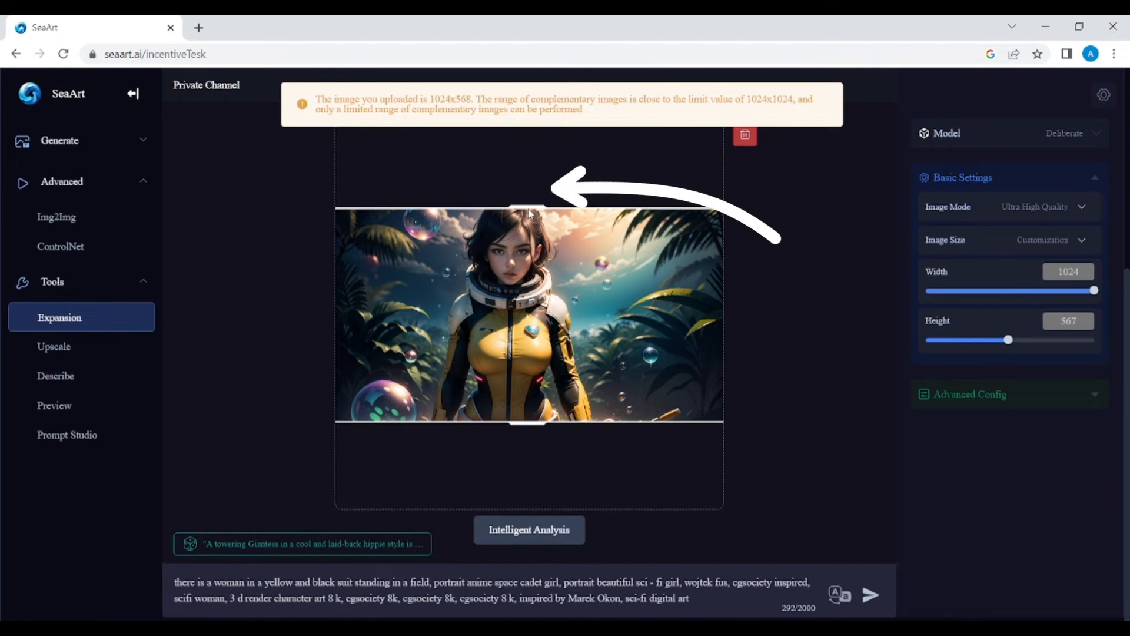
pyautogui.moveTo(528, 206); pyautogui.dragTo(529, 127)
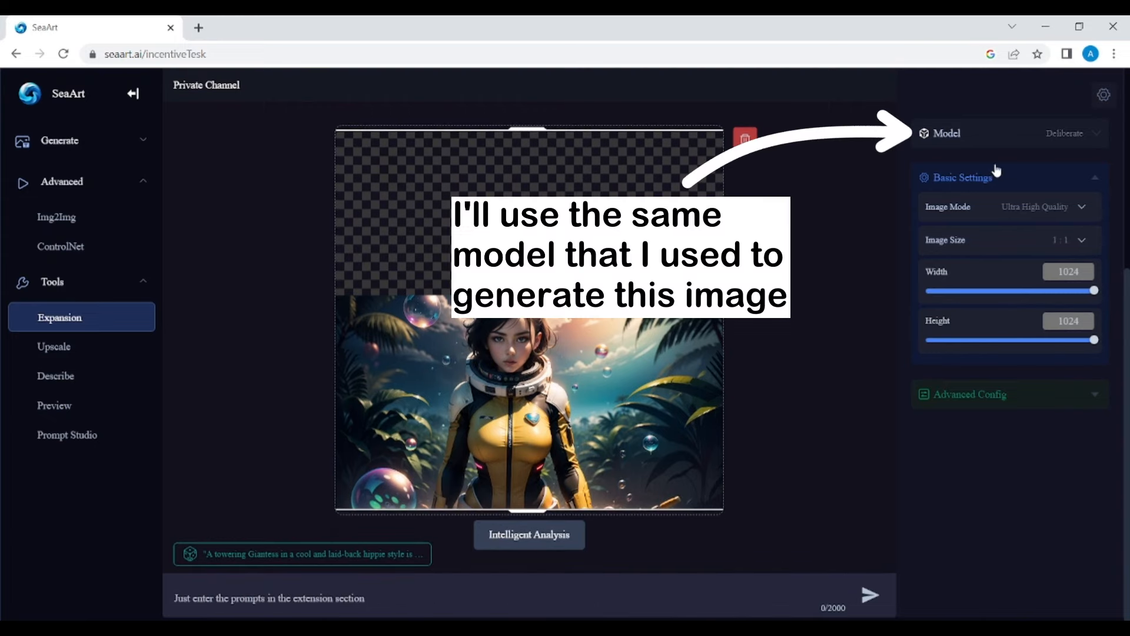
# Choose the ReV Animated model, enter the prompt "bright sky, stars, soap bubbles", check the Advanced Config, and generate the expansion.
pyautogui.click(1075, 135)
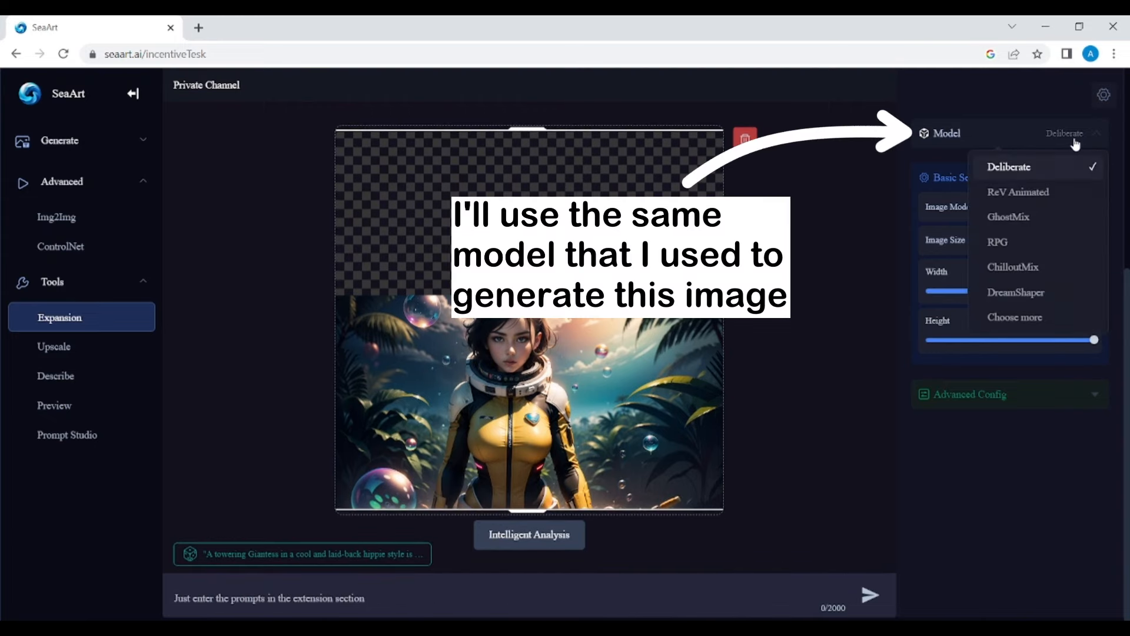
pyautogui.click(1016, 195)
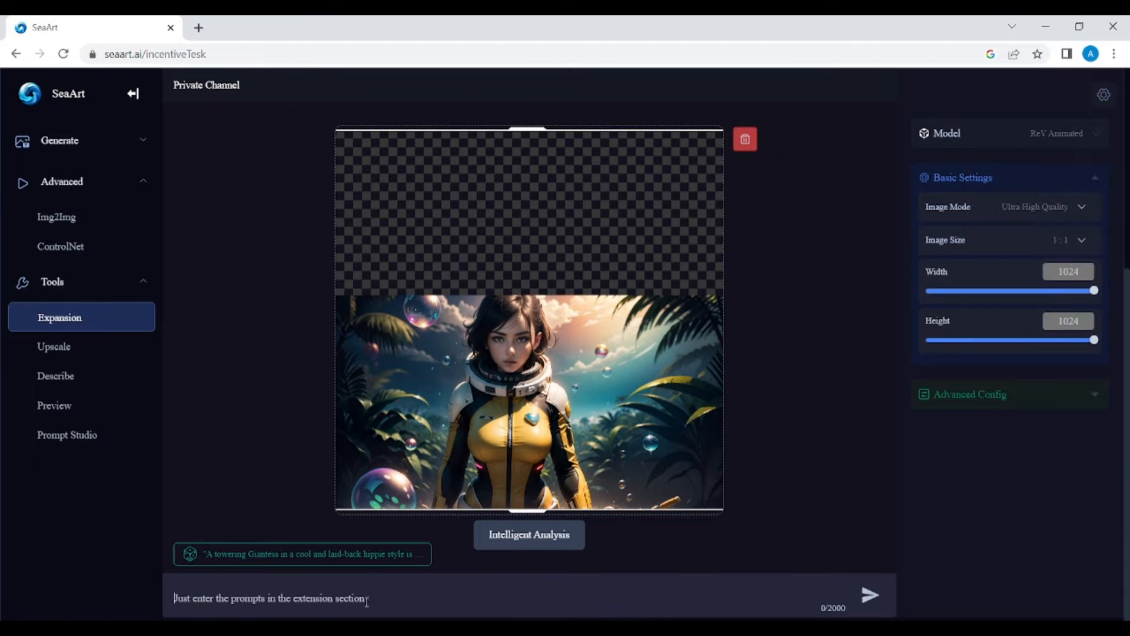
pyautogui.write('bright sky, stars, soap bubble')
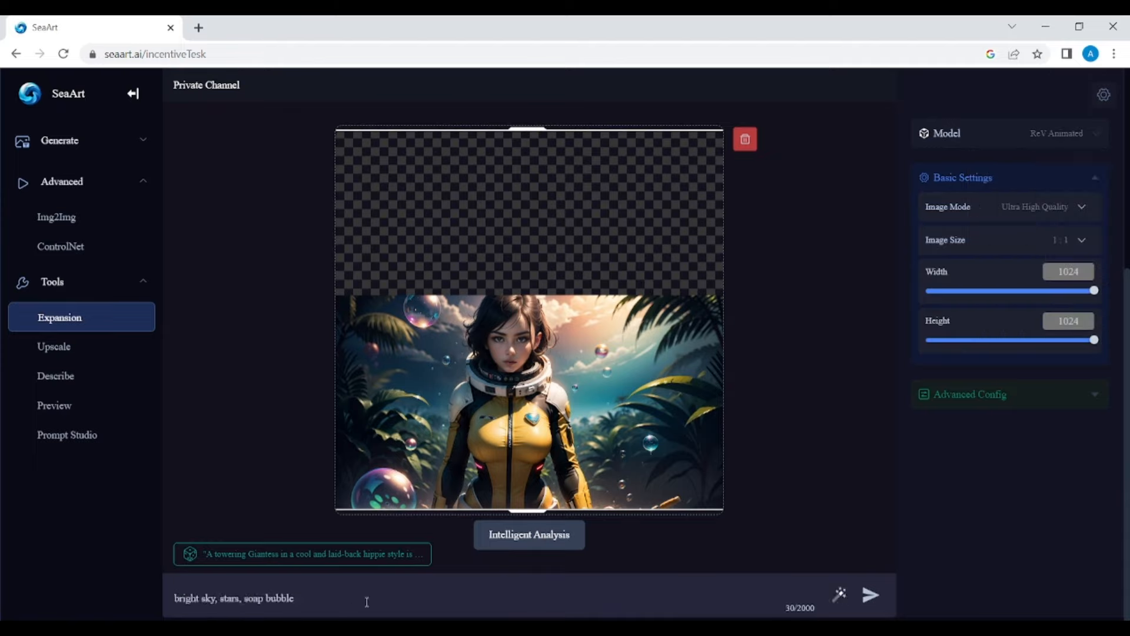
pyautogui.click(958, 395)
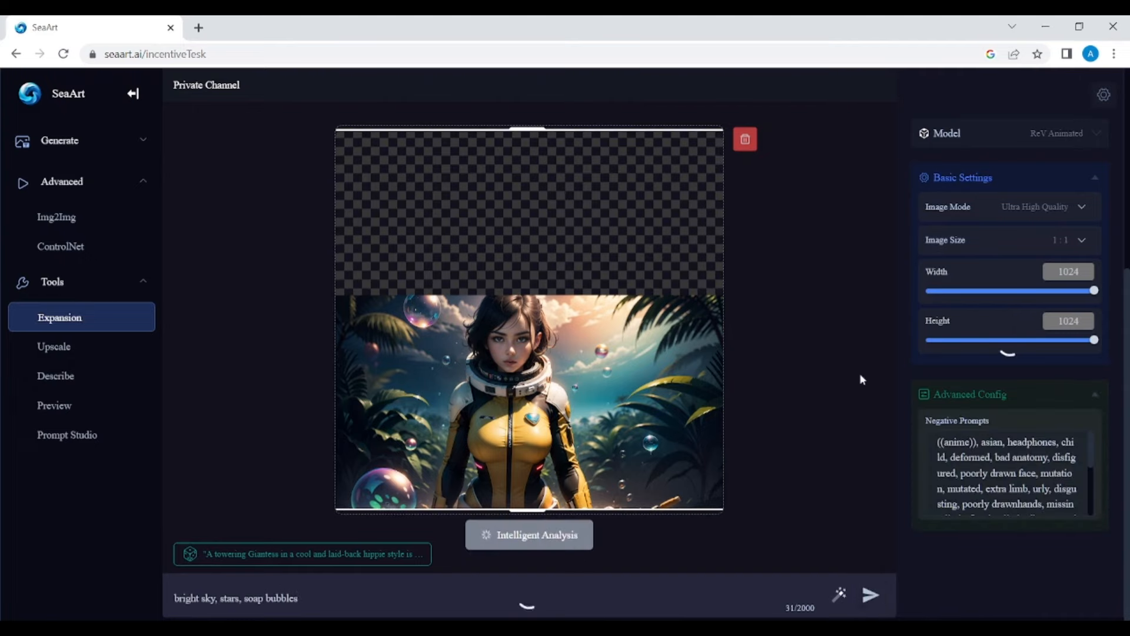
pyautogui.click(870, 595)
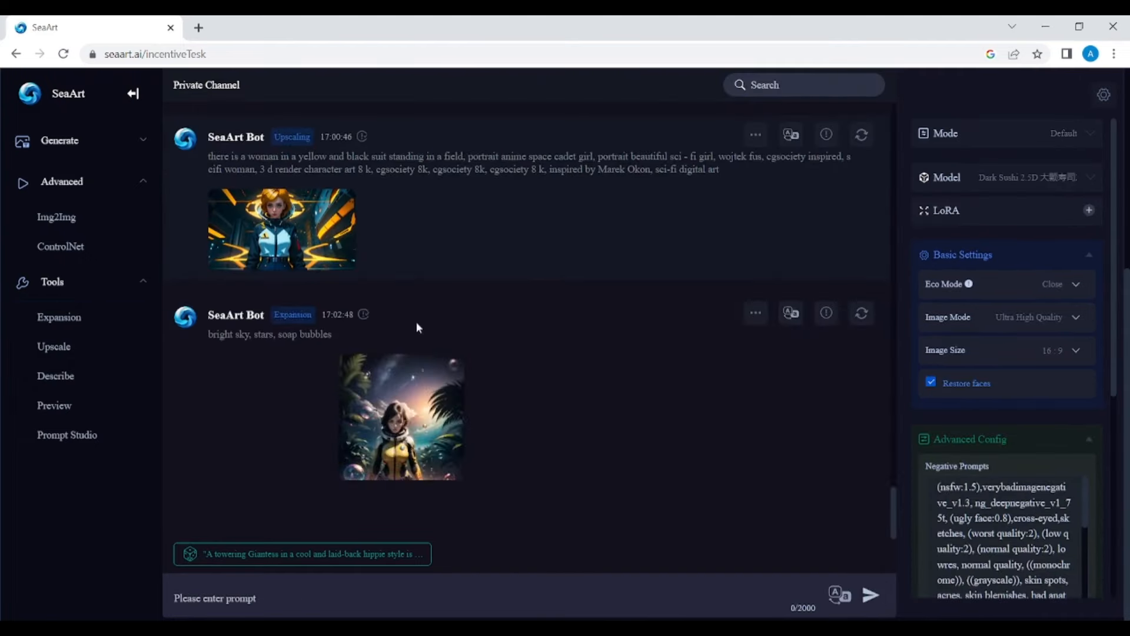
# Browse the expanded space cadet images at full size and close the viewer.
pyautogui.click(435, 386)
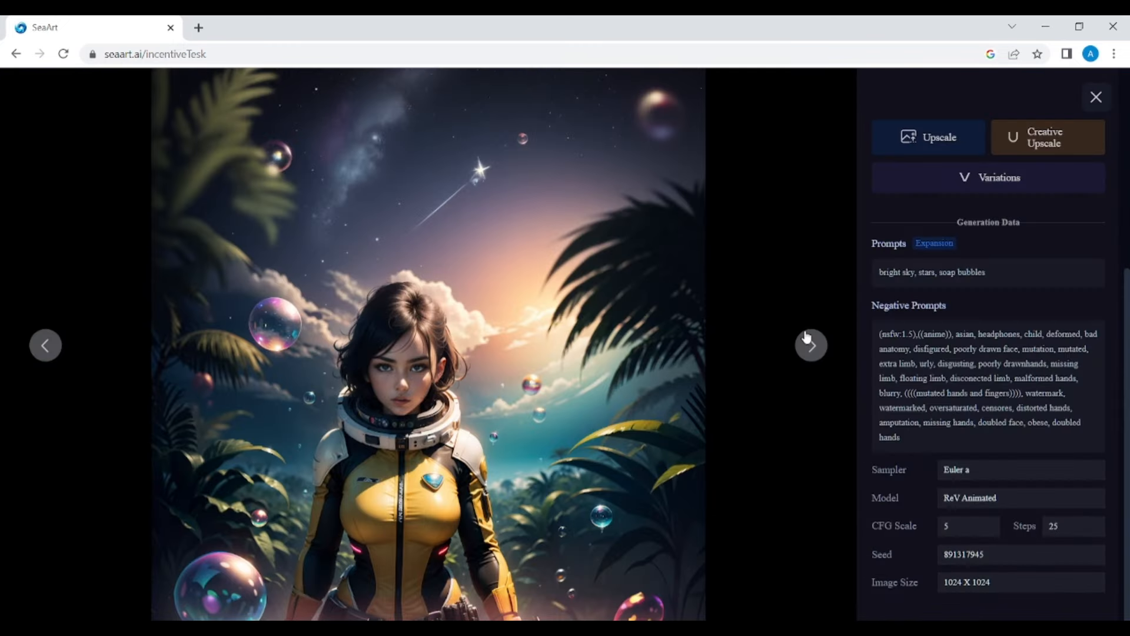
pyautogui.click(807, 338)
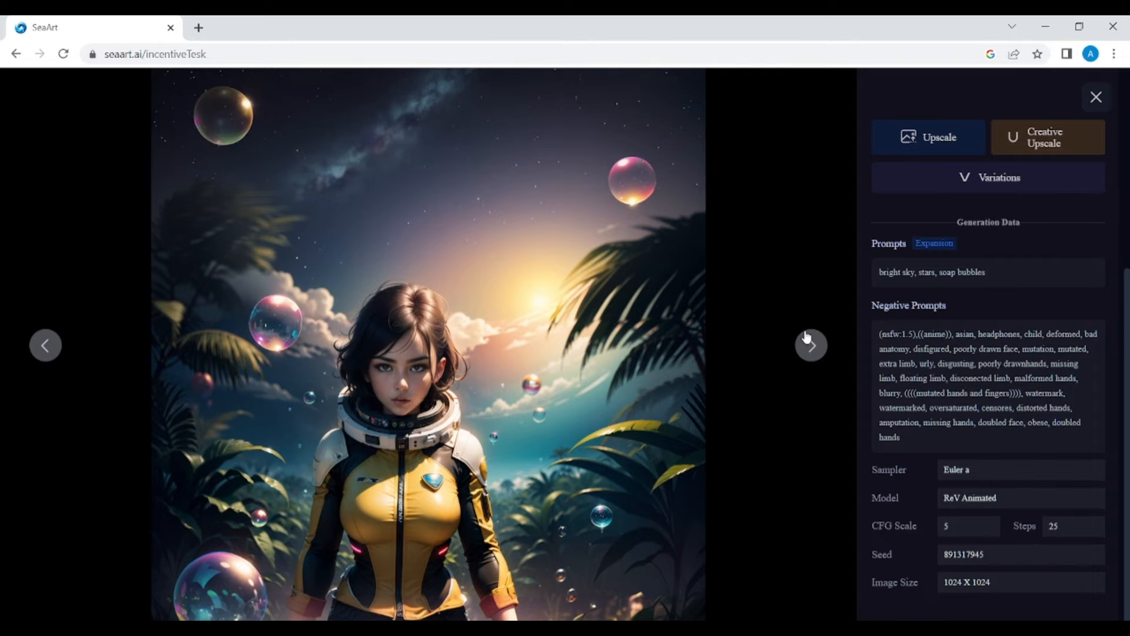
pyautogui.click(807, 338)
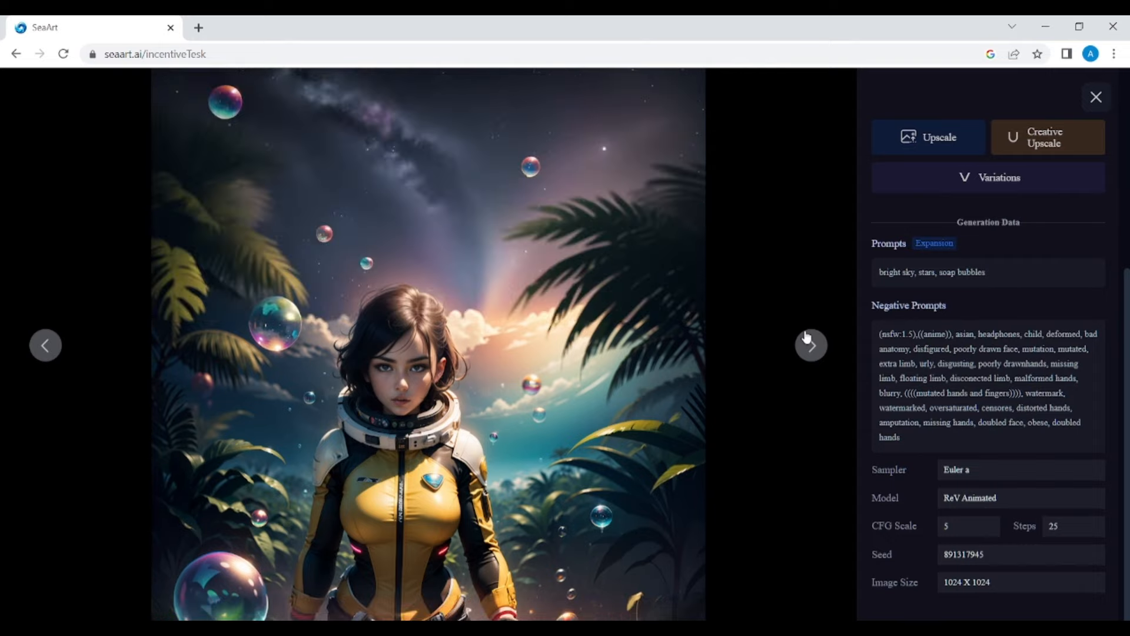
pyautogui.click(808, 338)
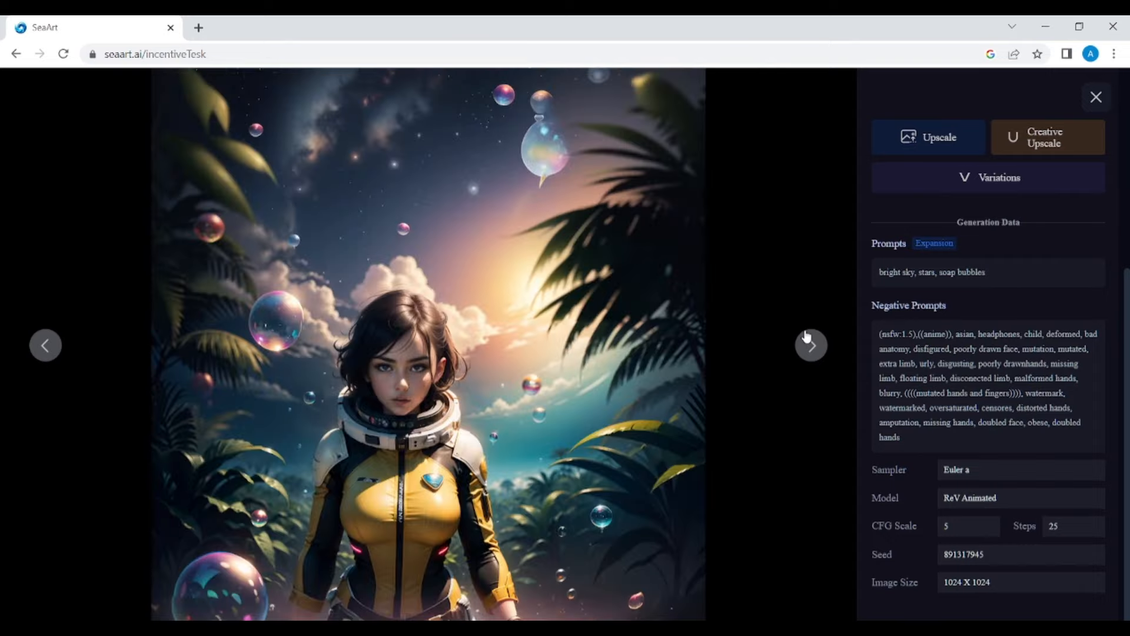
pyautogui.click(807, 338)
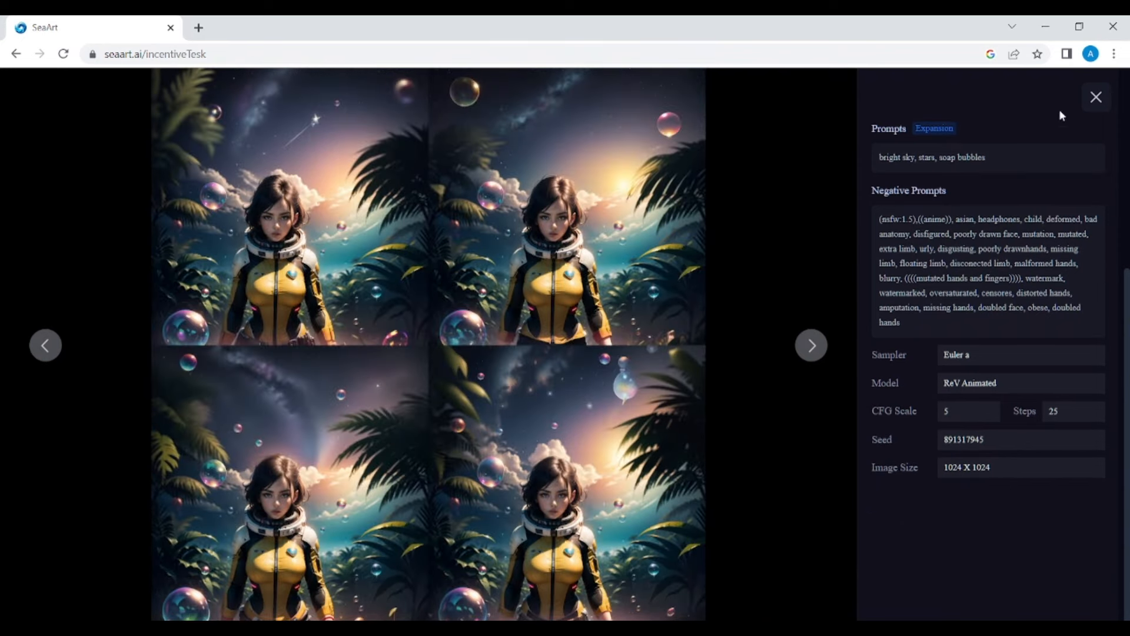
pyautogui.click(1097, 98)
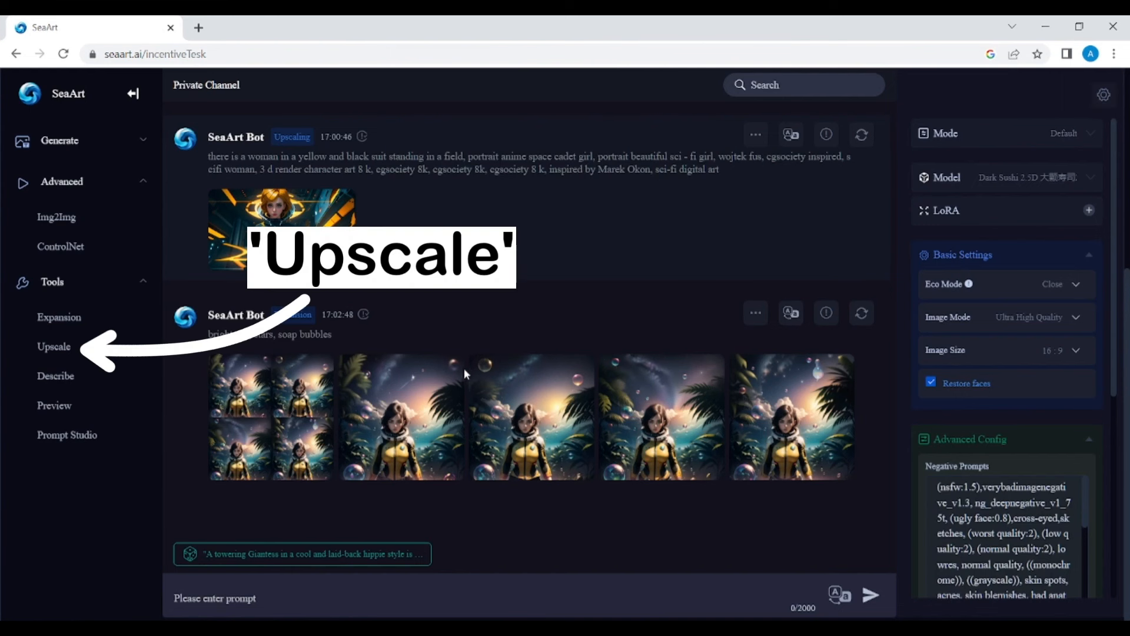
# Upscale the yellow-suited space cadet image with the Lanczos upscaler at a scaling ratio of 4.
pyautogui.click(53, 349)
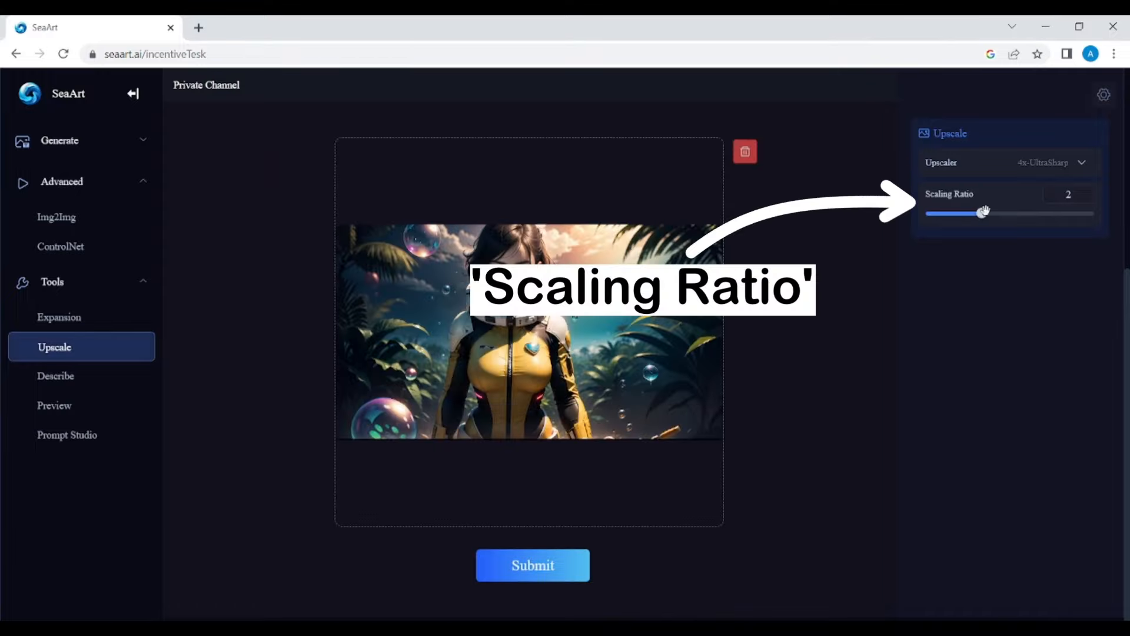
pyautogui.click(1070, 164)
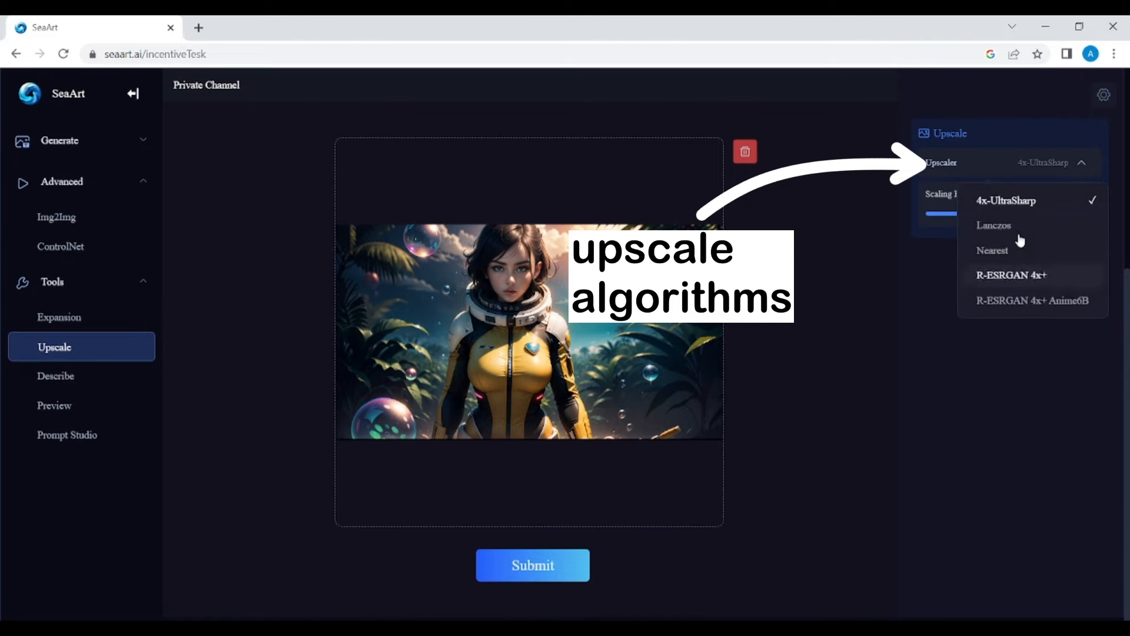
pyautogui.click(998, 225)
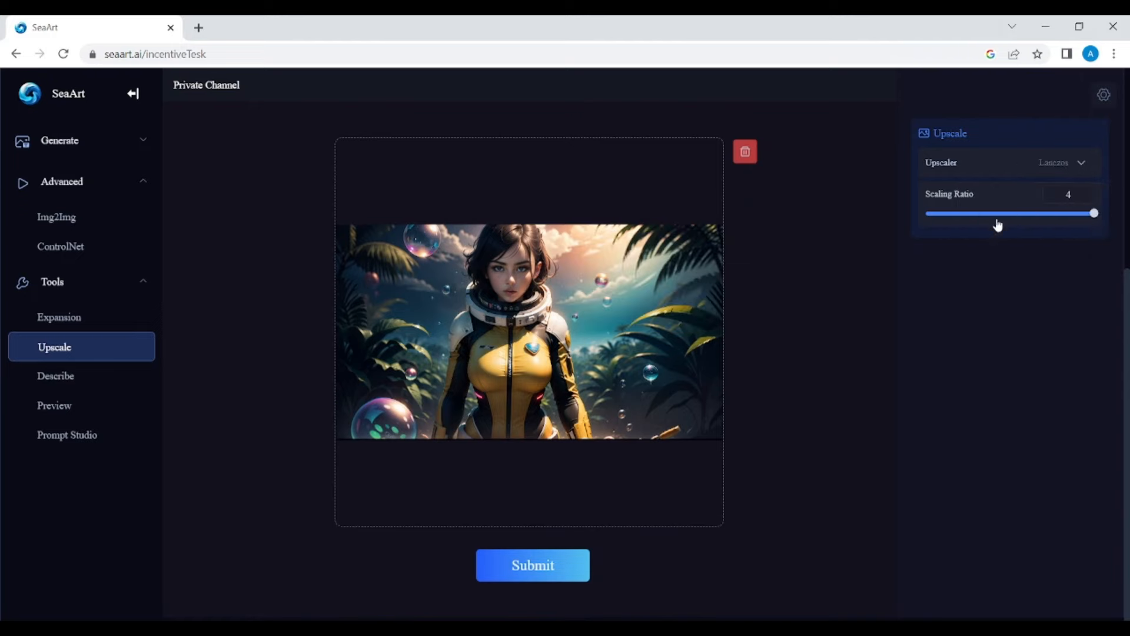
pyautogui.click(553, 566)
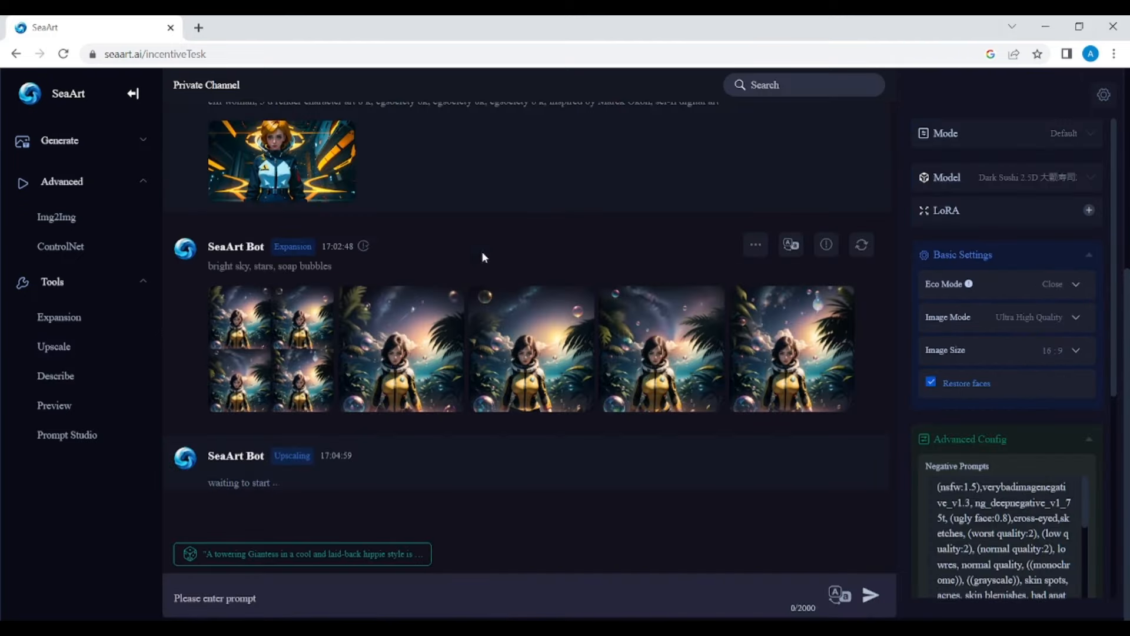
# Upload the power plant photo to the Upscale tool and submit it with the R-ESRGAN 4x+ upscaler.
pyautogui.click(70, 353)
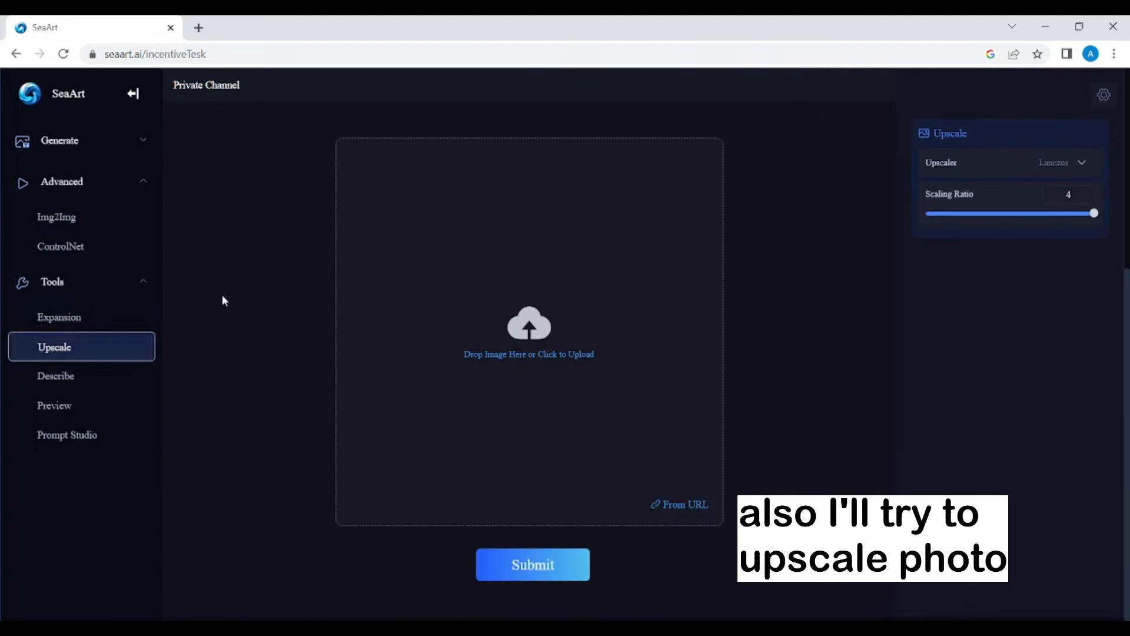
pyautogui.click(565, 323)
pyautogui.click(1073, 164)
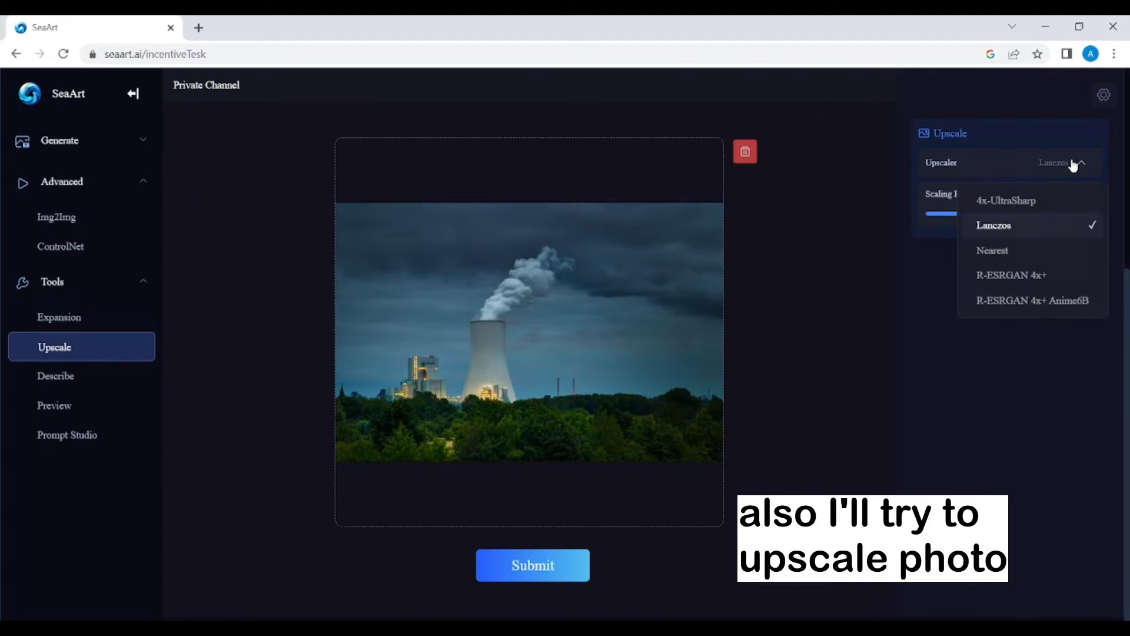
pyautogui.click(1008, 275)
pyautogui.click(530, 561)
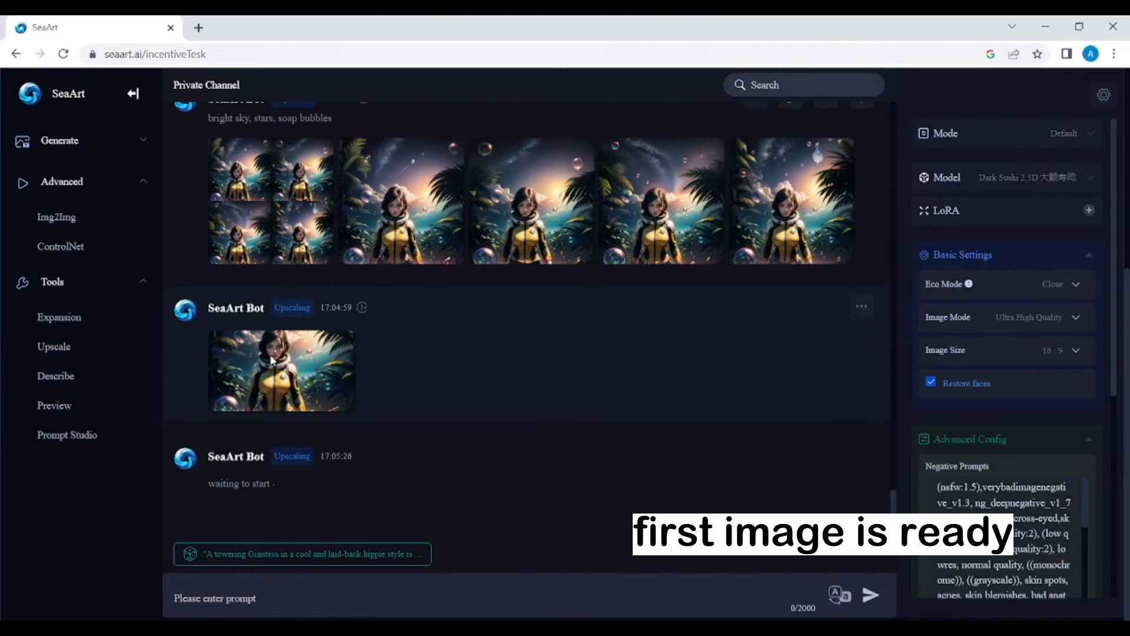
# Open the upscaled space cadet image and examine the face and helmet details up close.
pyautogui.click(273, 360)
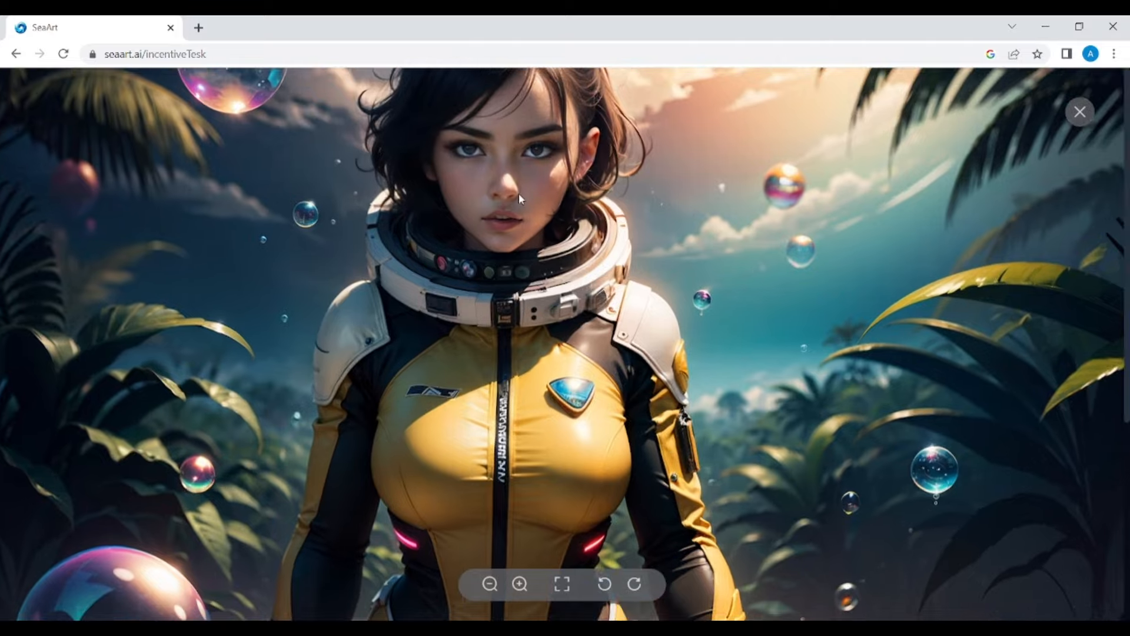
pyautogui.scroll(1, 519, 194)
pyautogui.moveTo(522, 195); pyautogui.dragTo(591, 490)
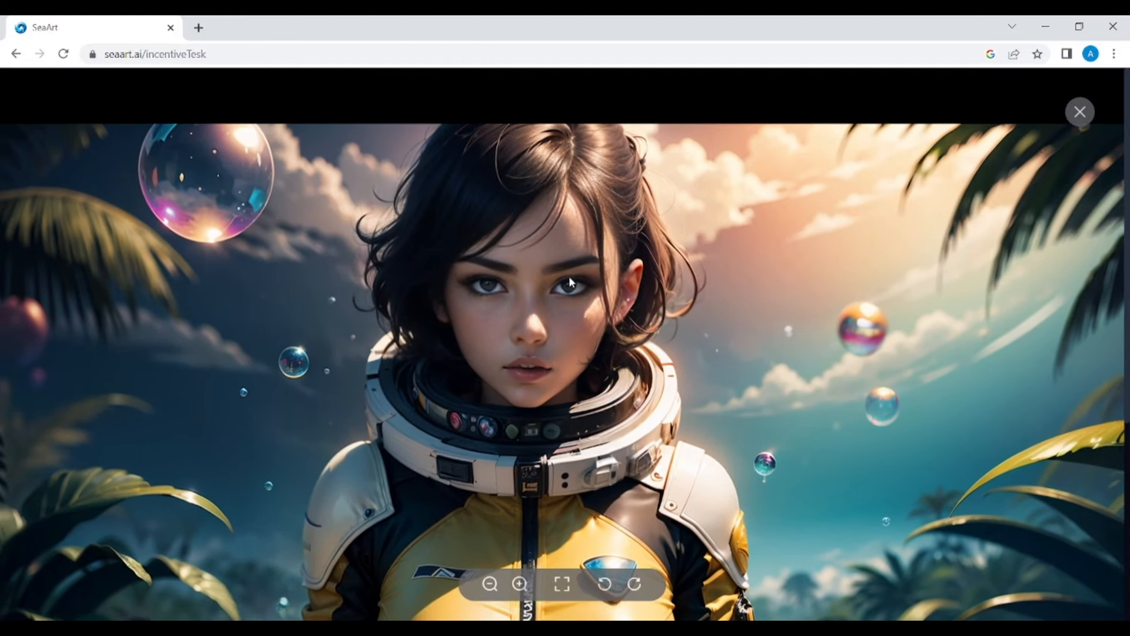
# Close the space cadet image, examine the upscaled power plant photo at full size and close the viewer.
pyautogui.scroll(-2, 569, 274)
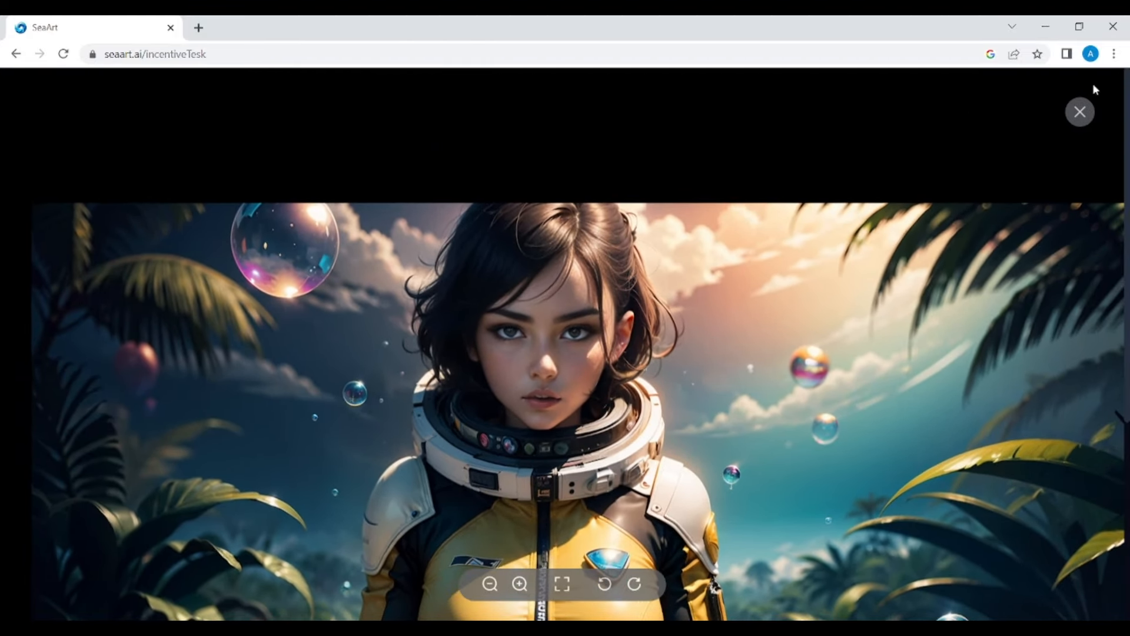
pyautogui.click(1082, 114)
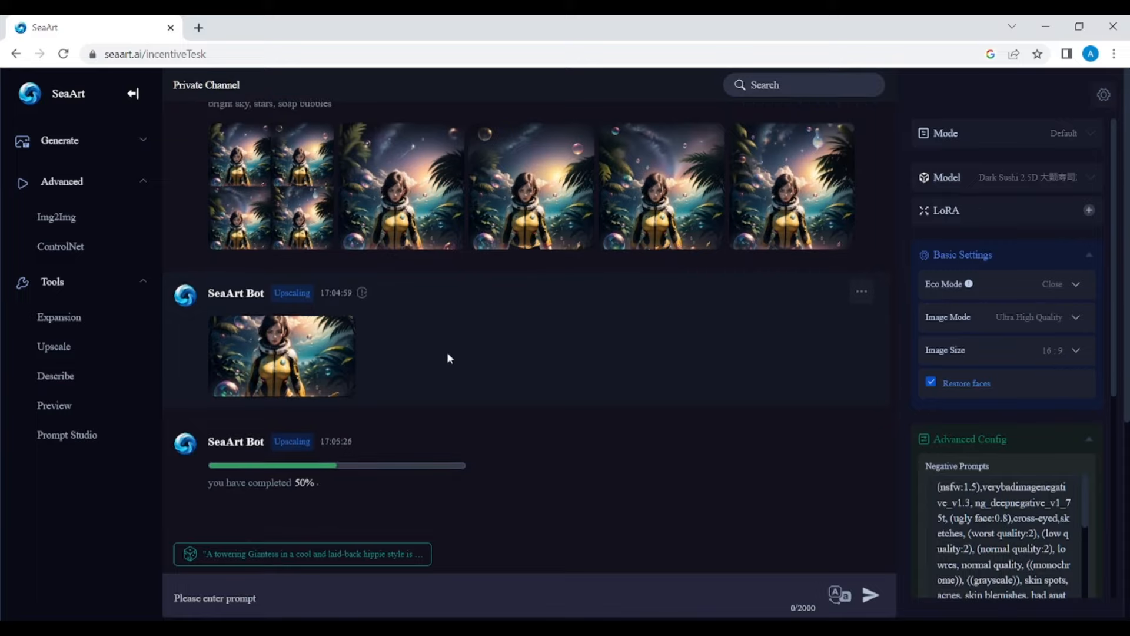
pyautogui.scroll(-1, 454, 316)
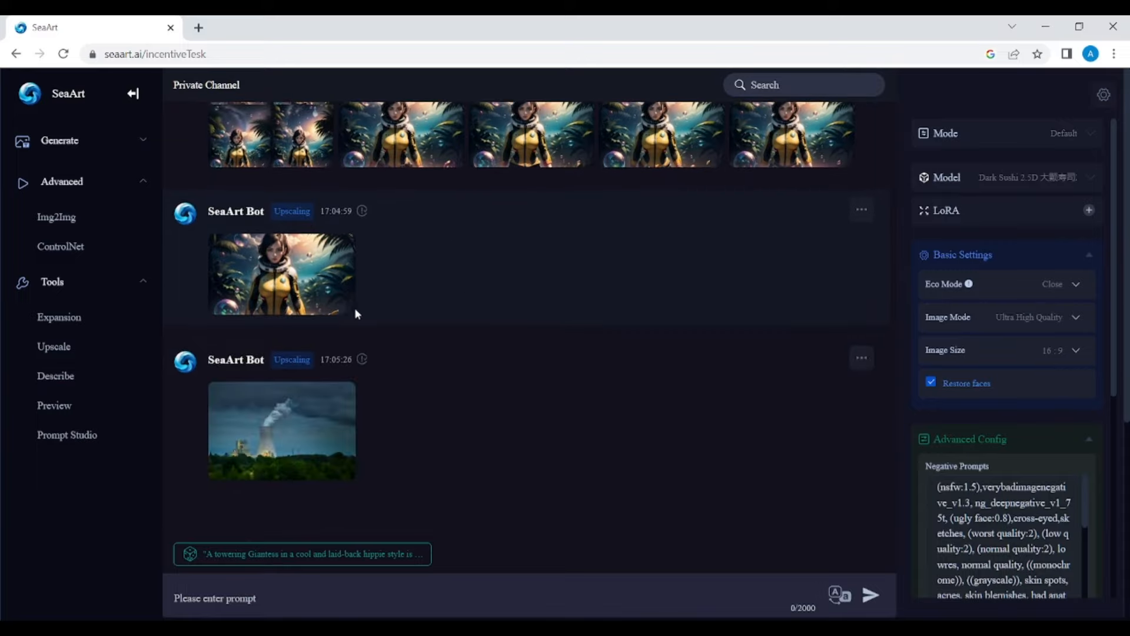
pyautogui.click(289, 396)
pyautogui.scroll(5, 461, 407)
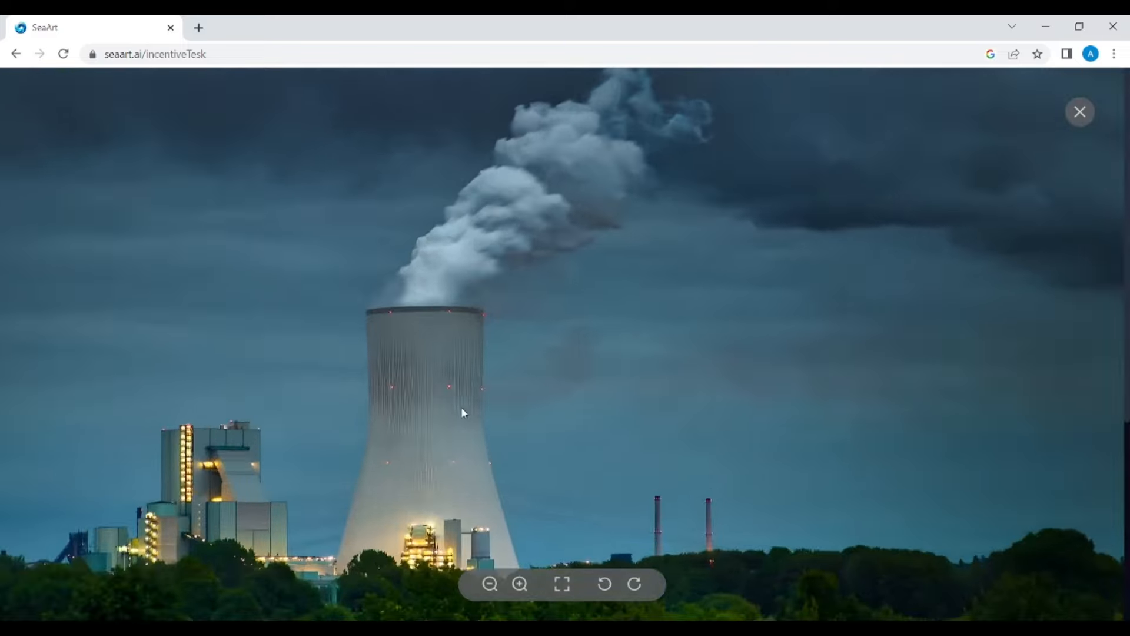
pyautogui.click(1080, 112)
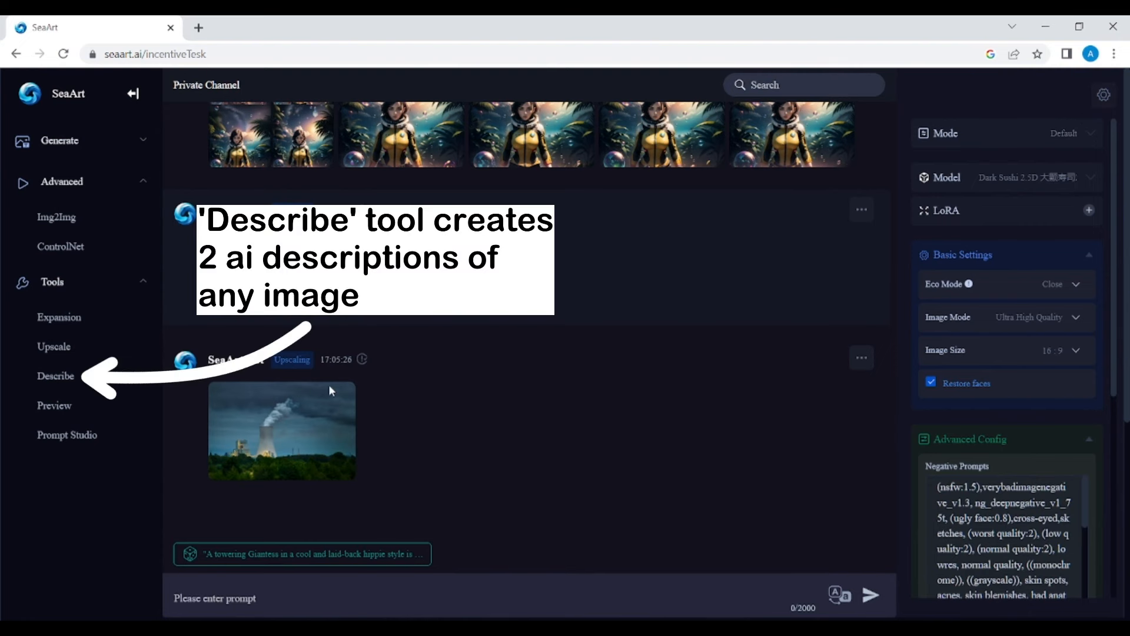
# Upload the yellow-suited space cadet image to the Describe tool, submit it and review the generated descriptions.
pyautogui.click(71, 377)
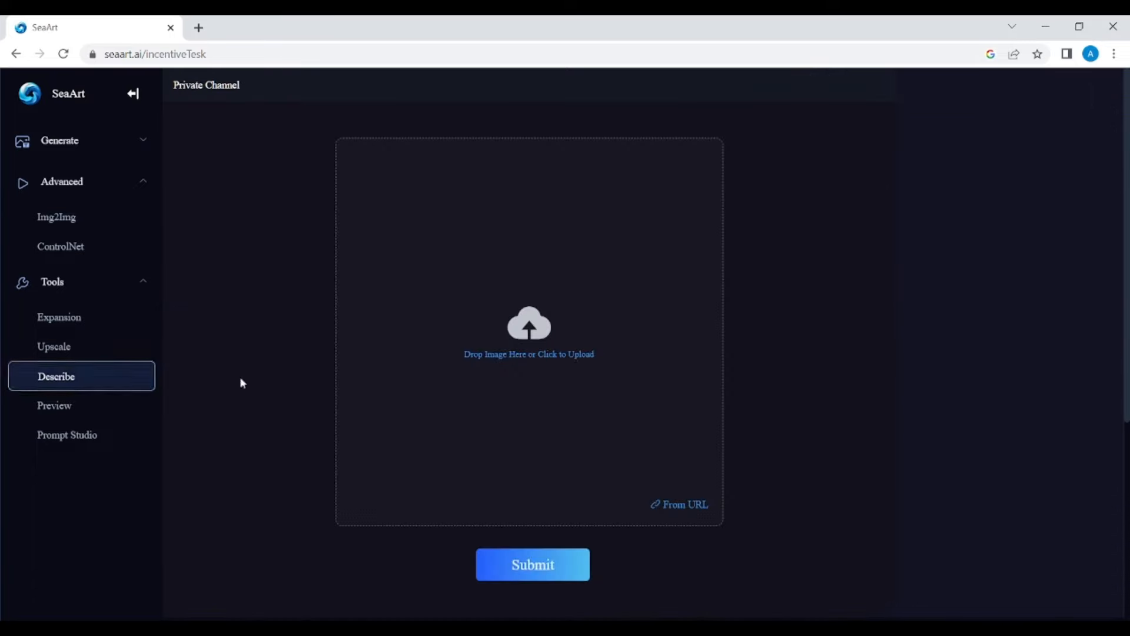
pyautogui.click(543, 300)
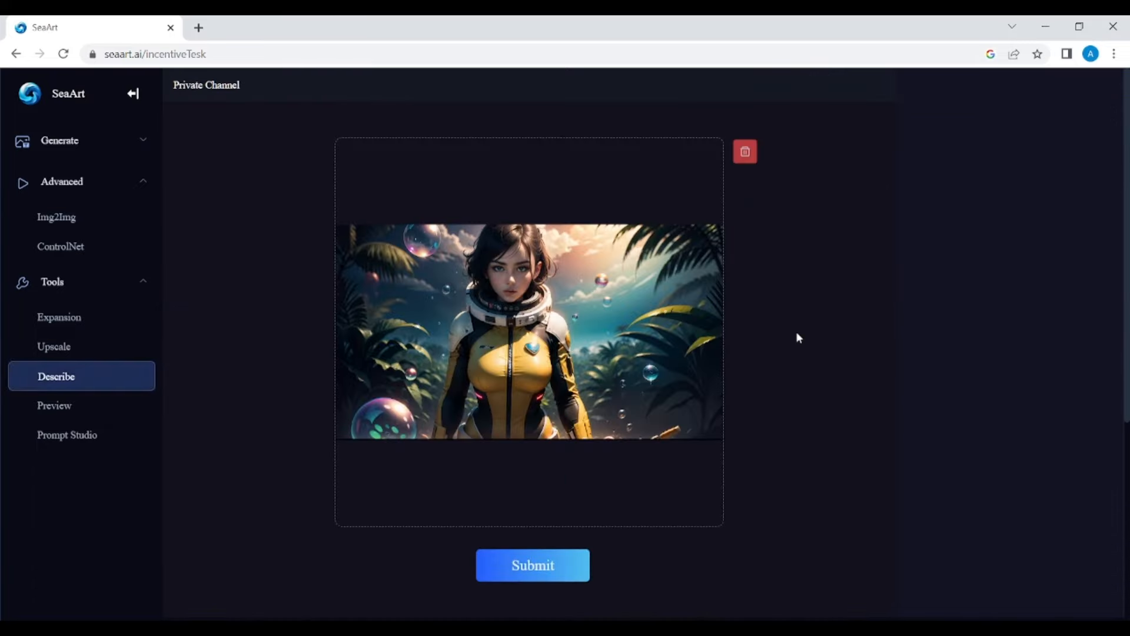
pyautogui.click(546, 579)
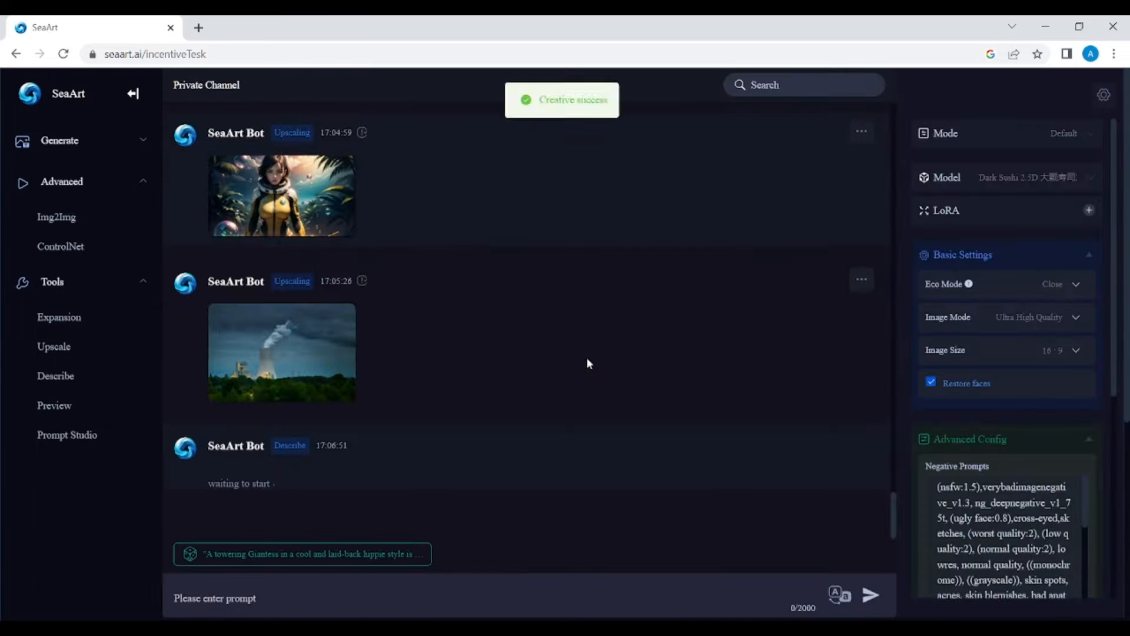
pyautogui.moveTo(246, 326); pyautogui.dragTo(762, 347)
pyautogui.click(394, 277)
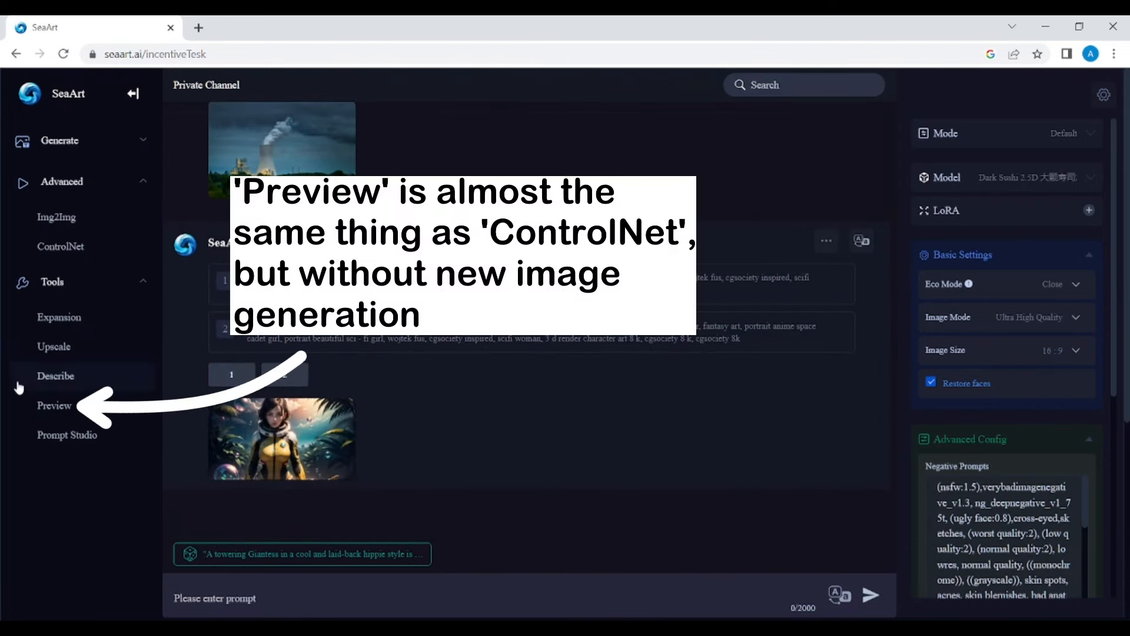
# Create a Preview of the space cadet image with ControlNet type normal_bae and raised processing accuracy, and inspect it at full size.
pyautogui.click(54, 406)
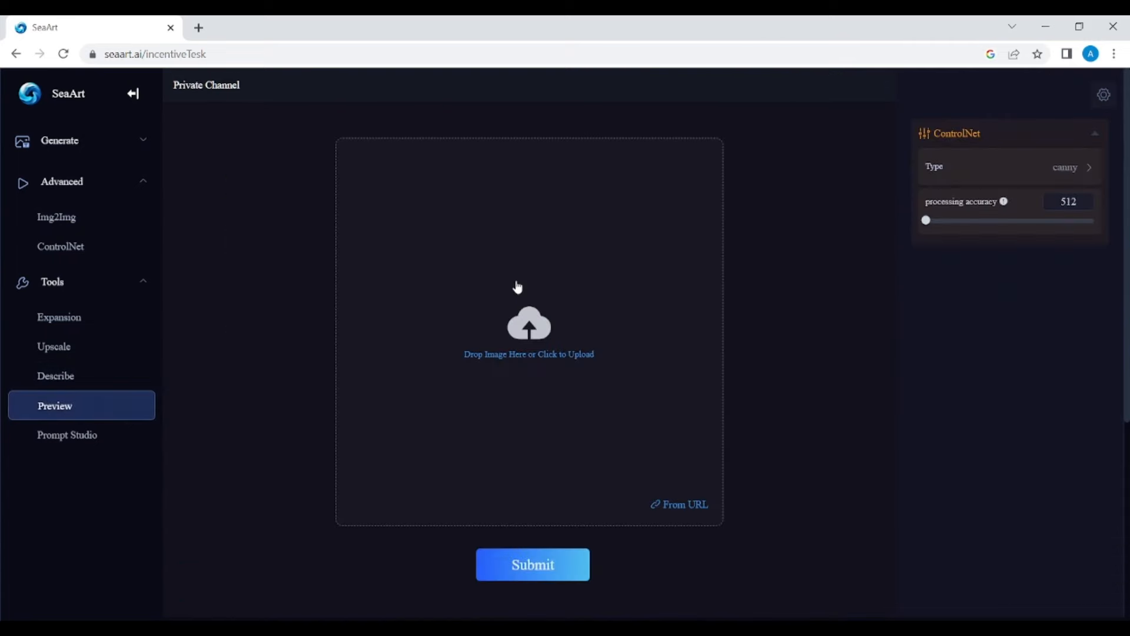
pyautogui.click(1021, 171)
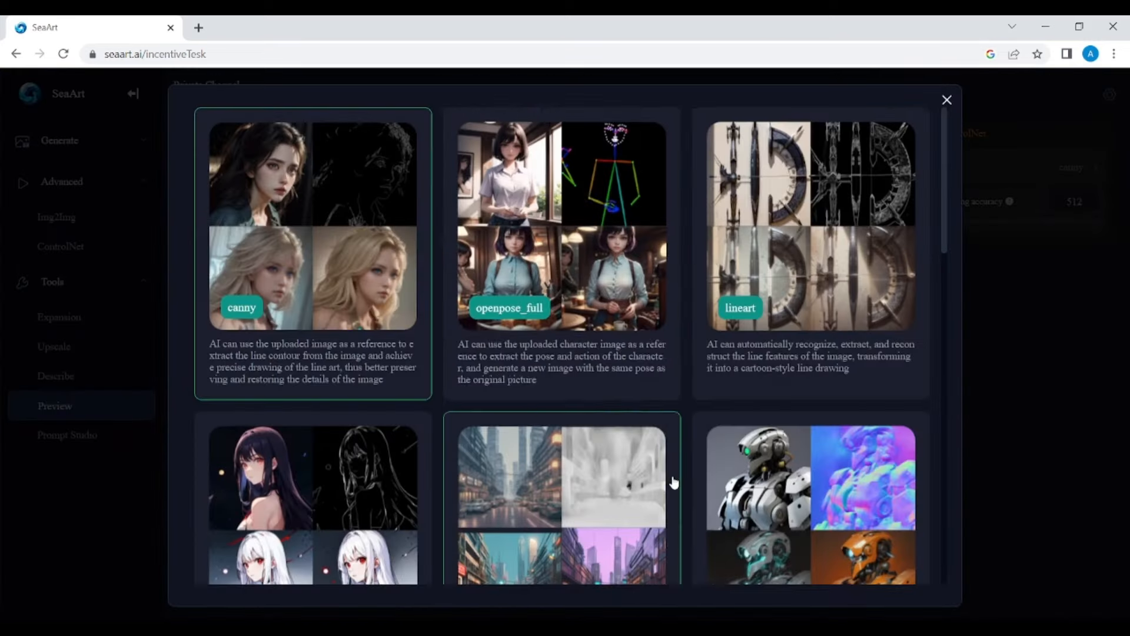
pyautogui.scroll(-5, 674, 477)
pyautogui.scroll(5, 674, 474)
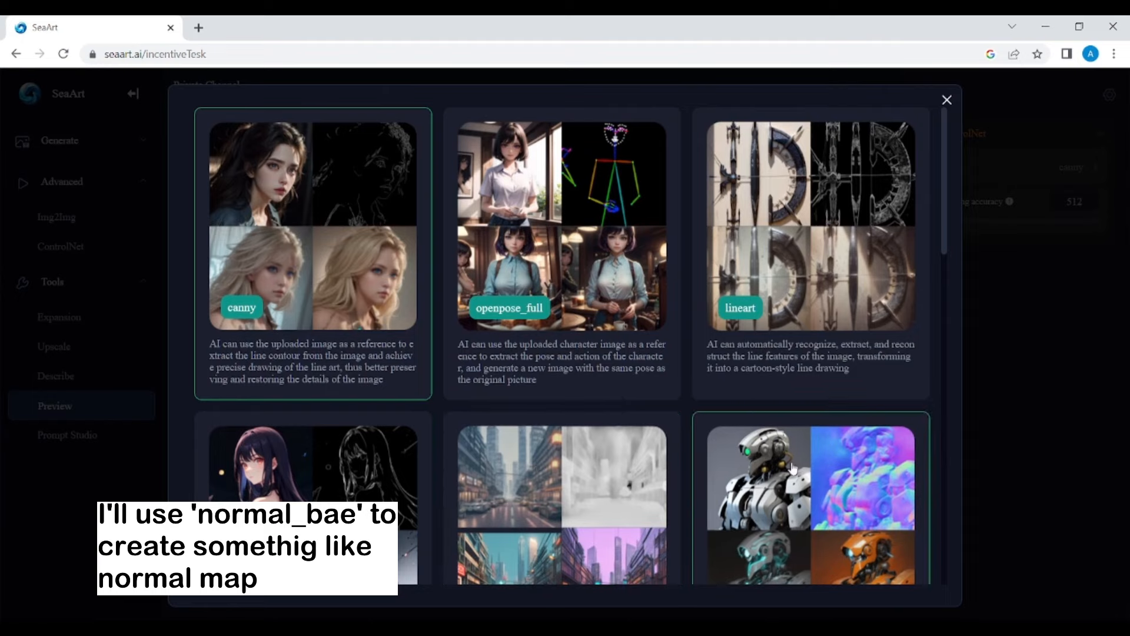
pyautogui.click(842, 480)
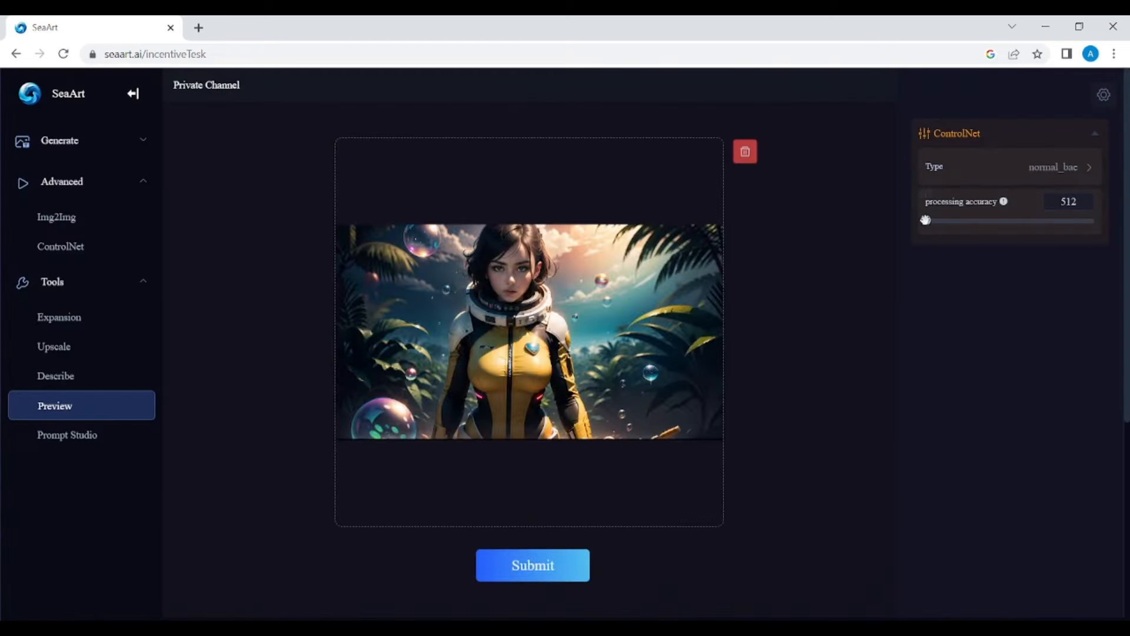
pyautogui.moveTo(924, 219); pyautogui.dragTo(989, 220)
pyautogui.click(530, 574)
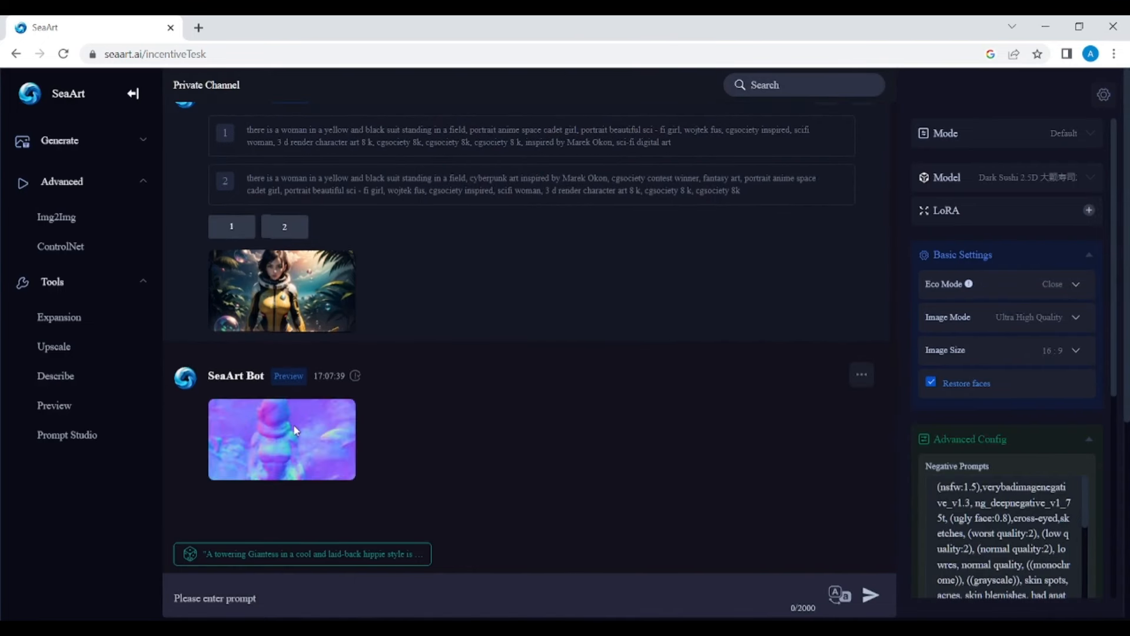
pyautogui.click(296, 430)
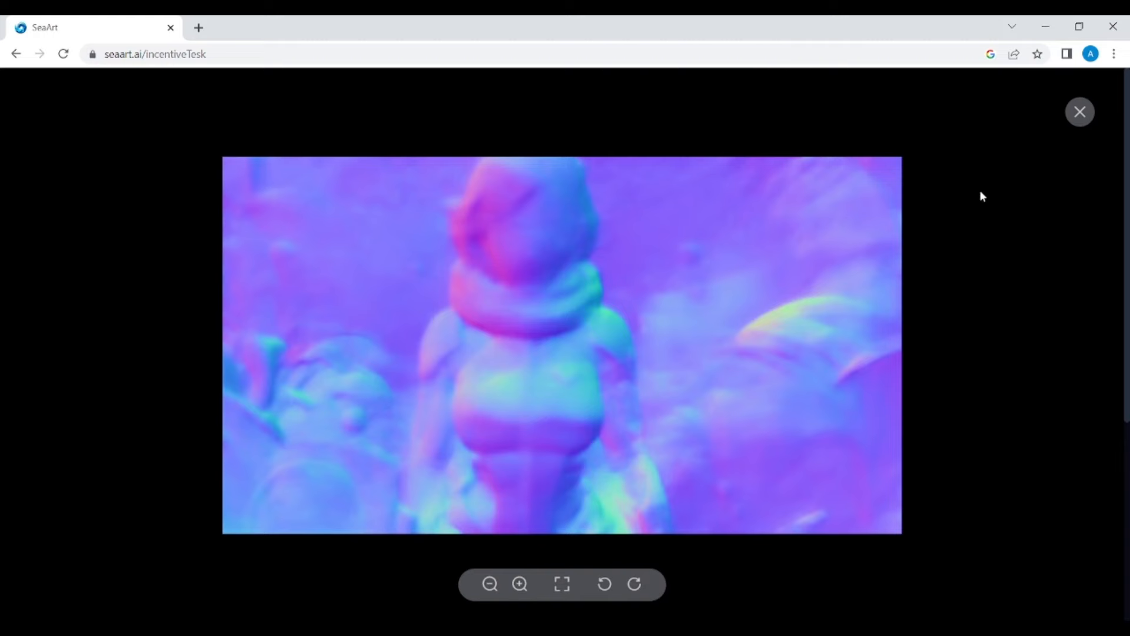
pyautogui.click(1080, 111)
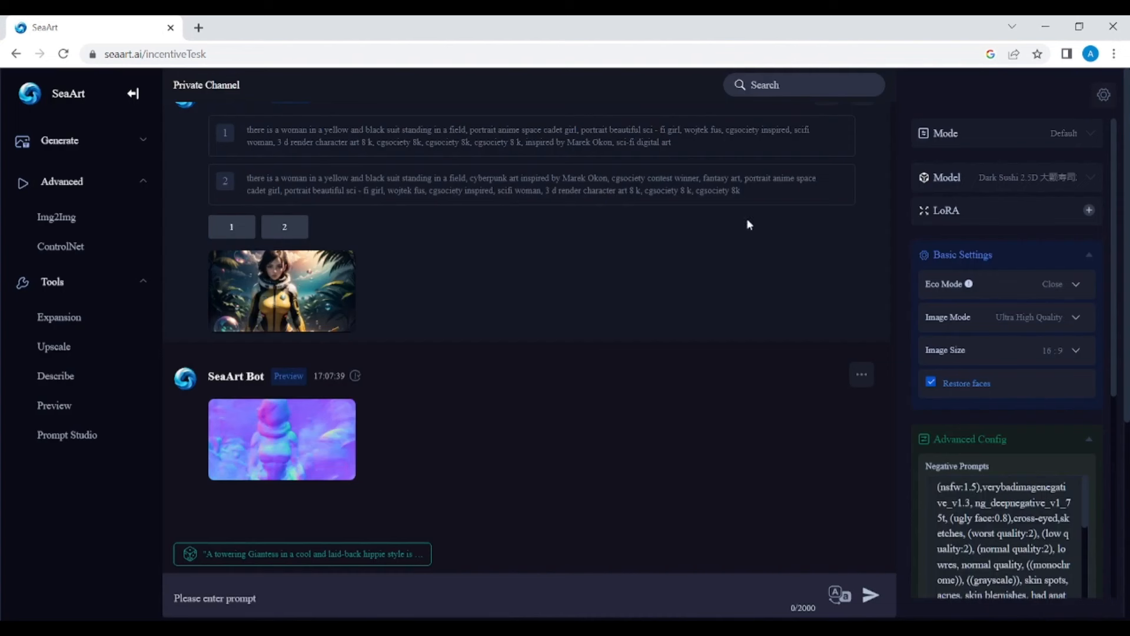
# Open Prompt Studio and disable the words fang and fake animal ears, toggling Surrealism off and back on.
pyautogui.click(85, 440)
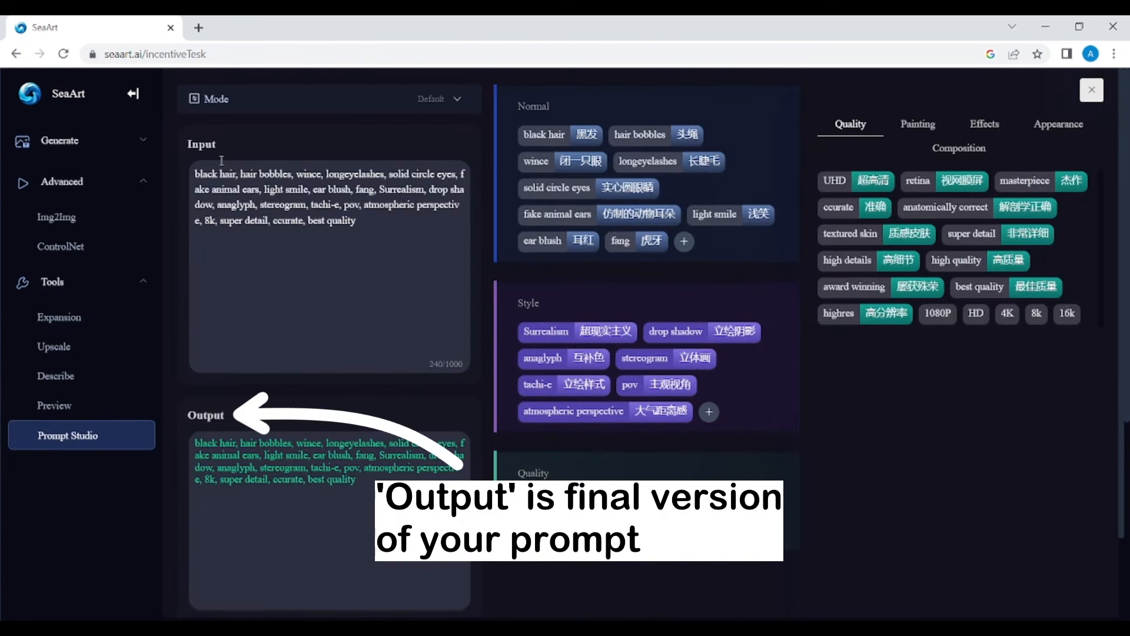
pyautogui.moveTo(196, 174); pyautogui.dragTo(463, 256)
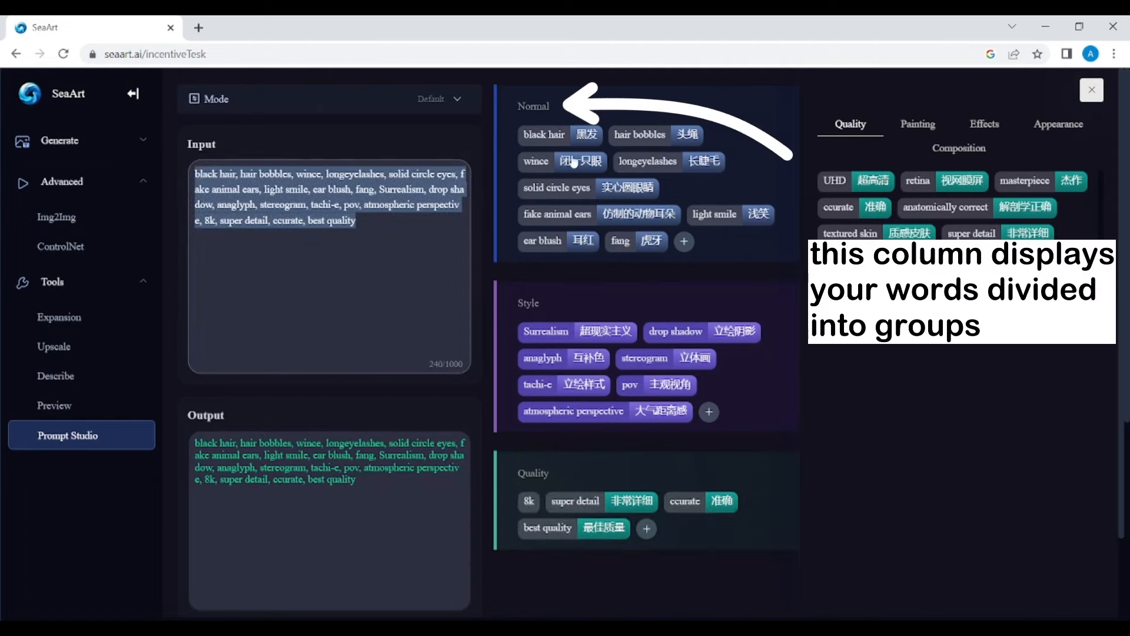
pyautogui.click(620, 243)
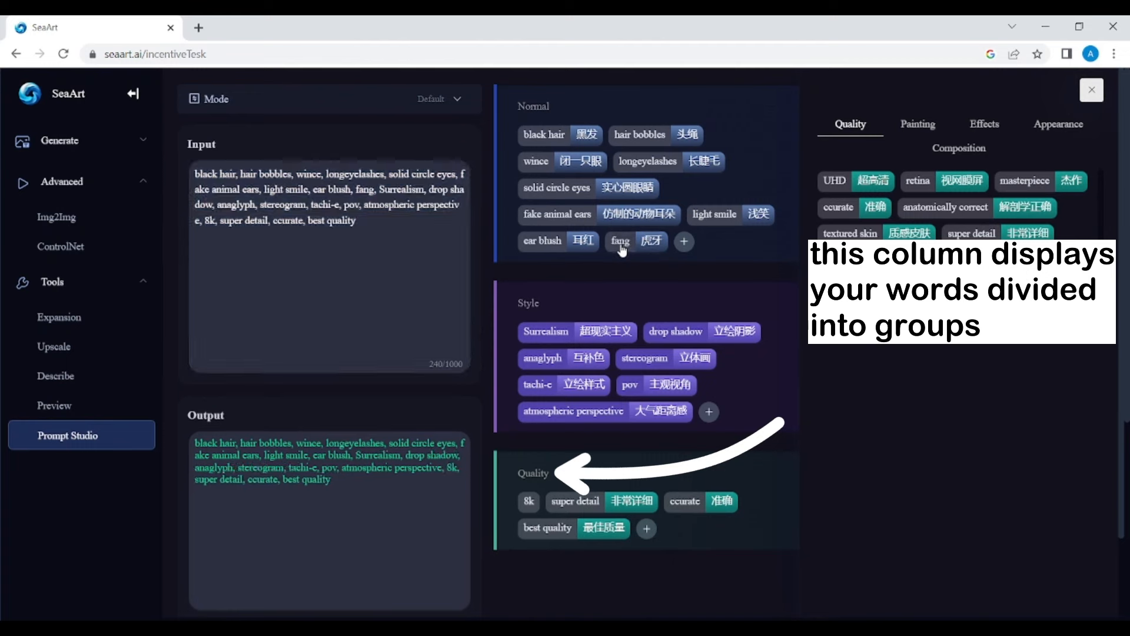
pyautogui.click(597, 219)
pyautogui.click(555, 338)
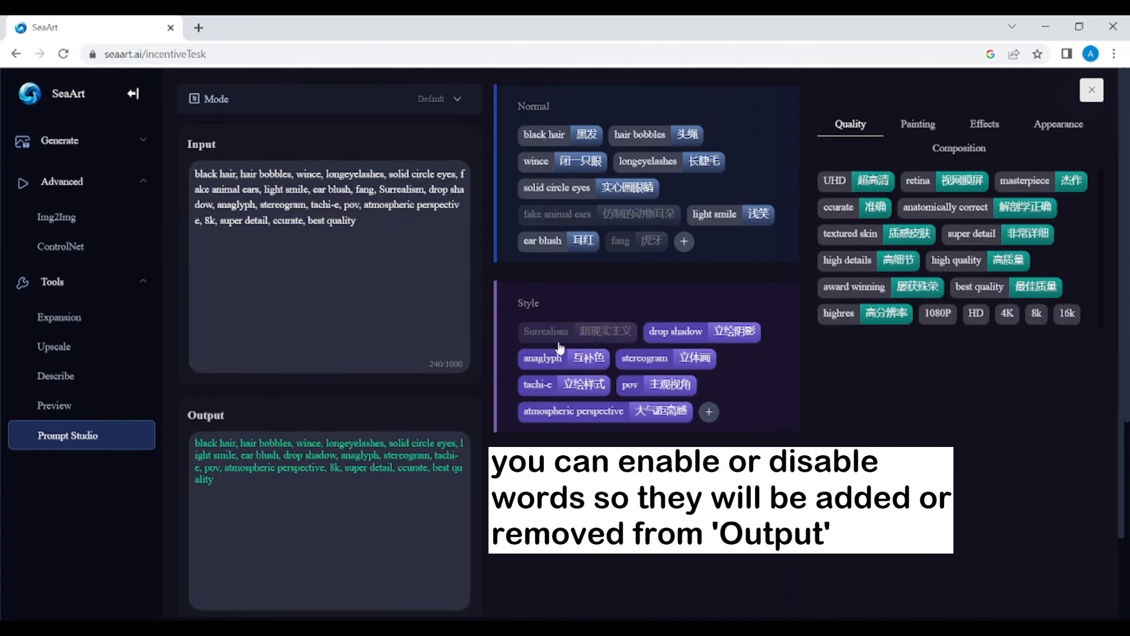
pyautogui.click(558, 339)
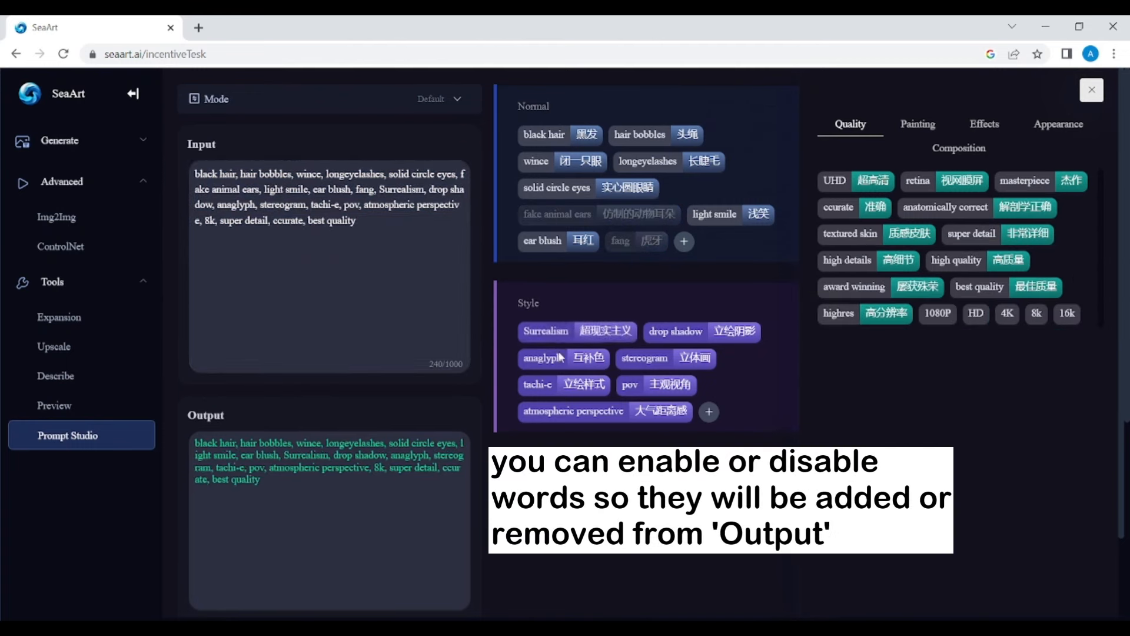
# Add raised eyebrows, dashed eyes, multicolored eyes and furrowed brow from the library's Eyes group to the prompt and select the whole output text.
pyautogui.click(905, 123)
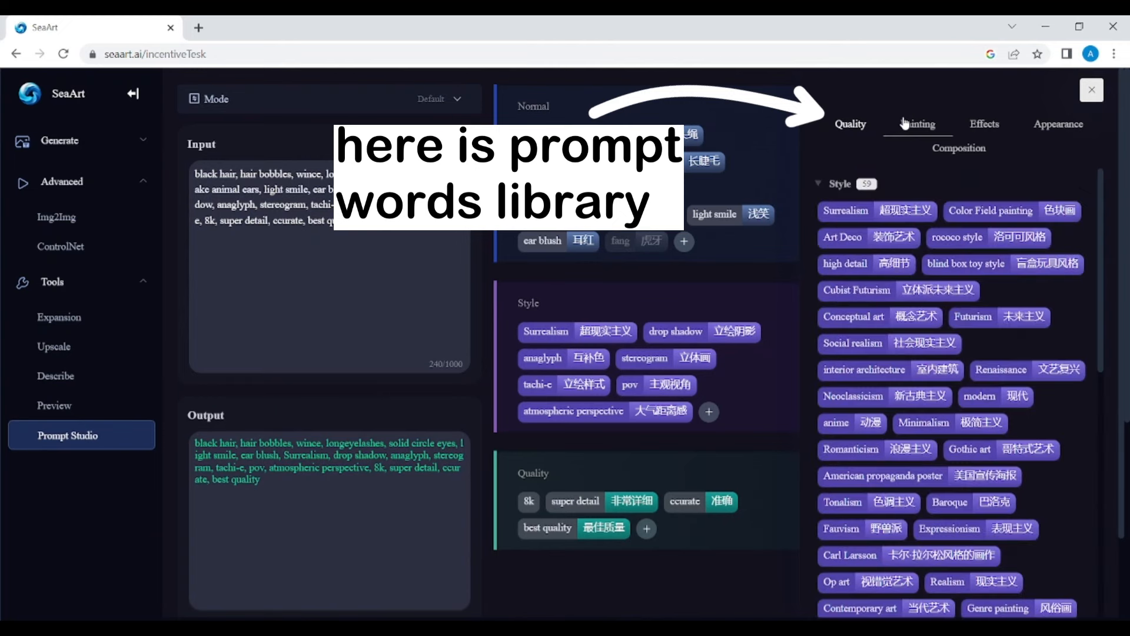
pyautogui.click(986, 125)
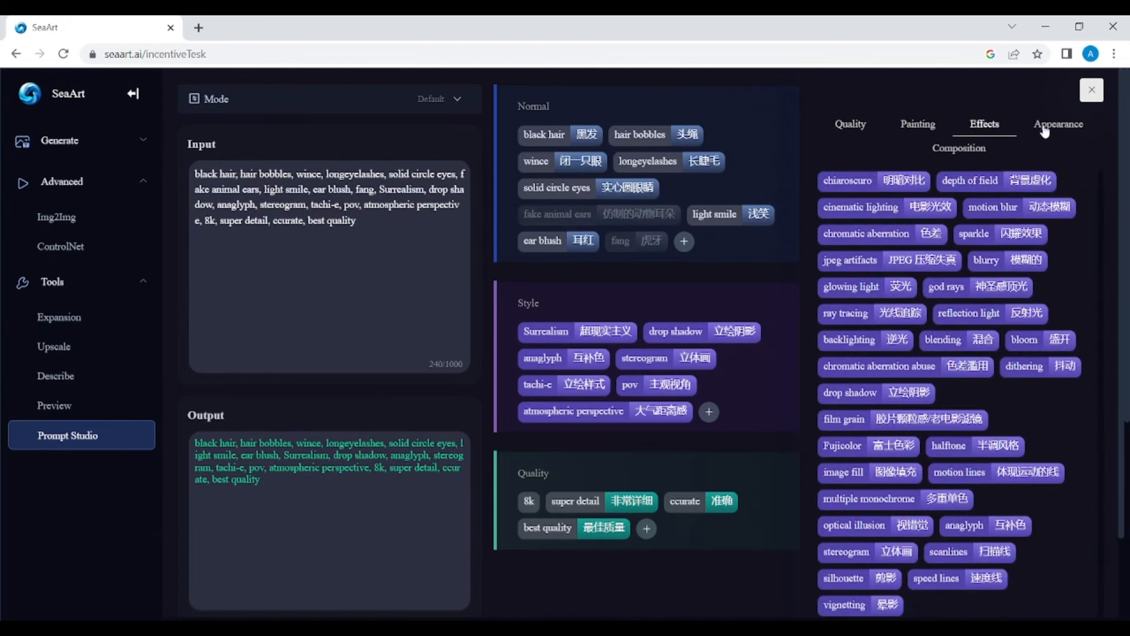
pyautogui.click(1054, 123)
pyautogui.click(819, 257)
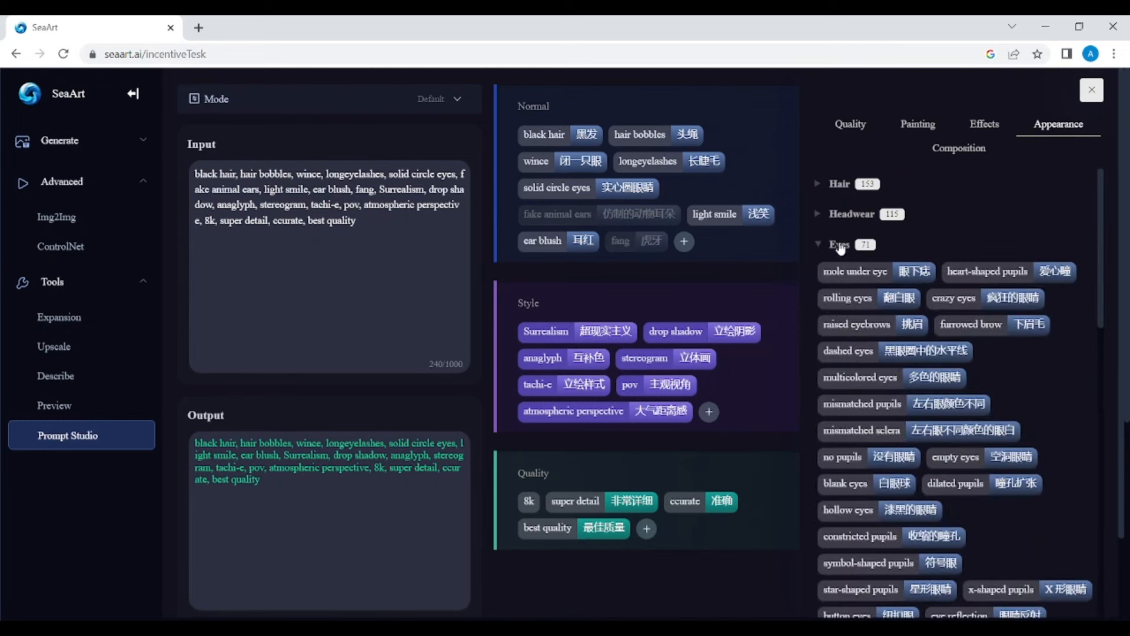
pyautogui.click(858, 324)
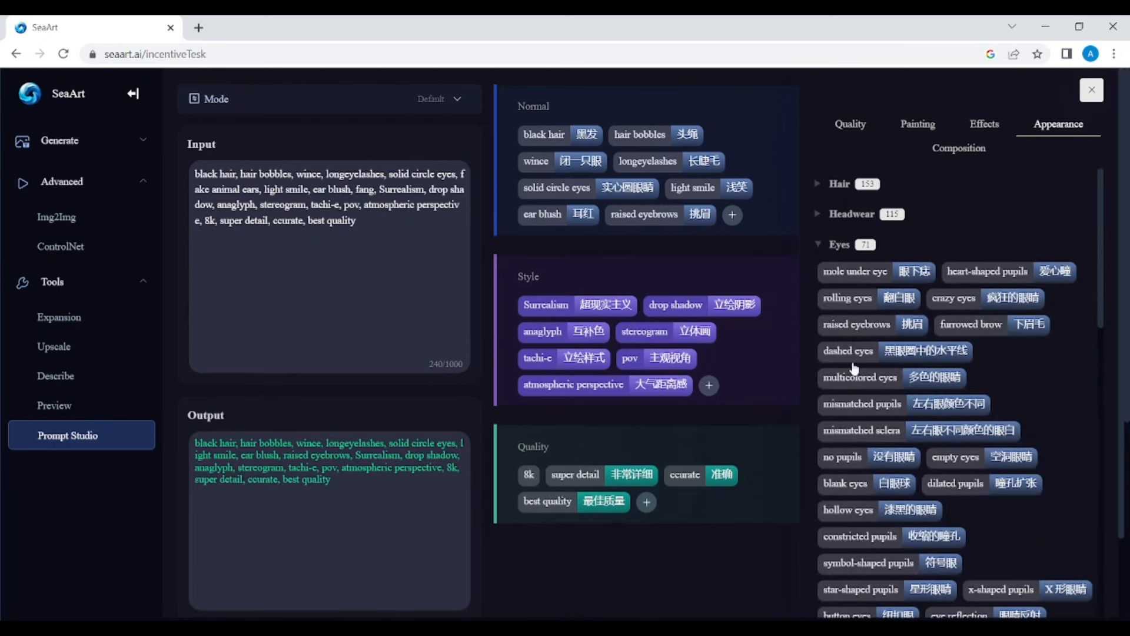
pyautogui.click(850, 358)
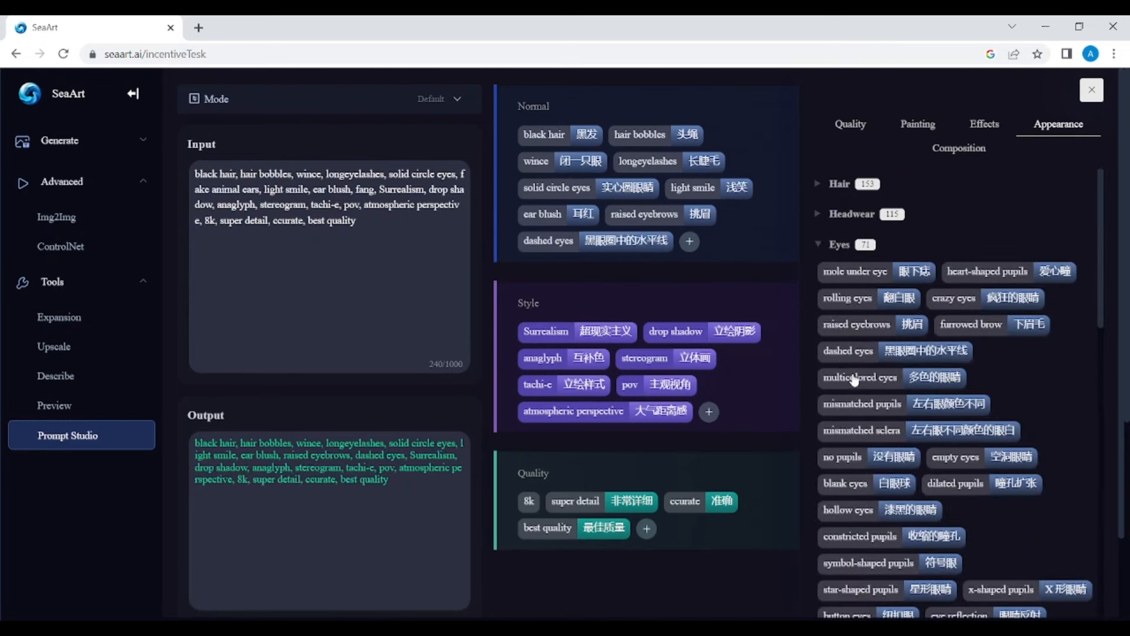
pyautogui.click(853, 377)
pyautogui.click(1012, 331)
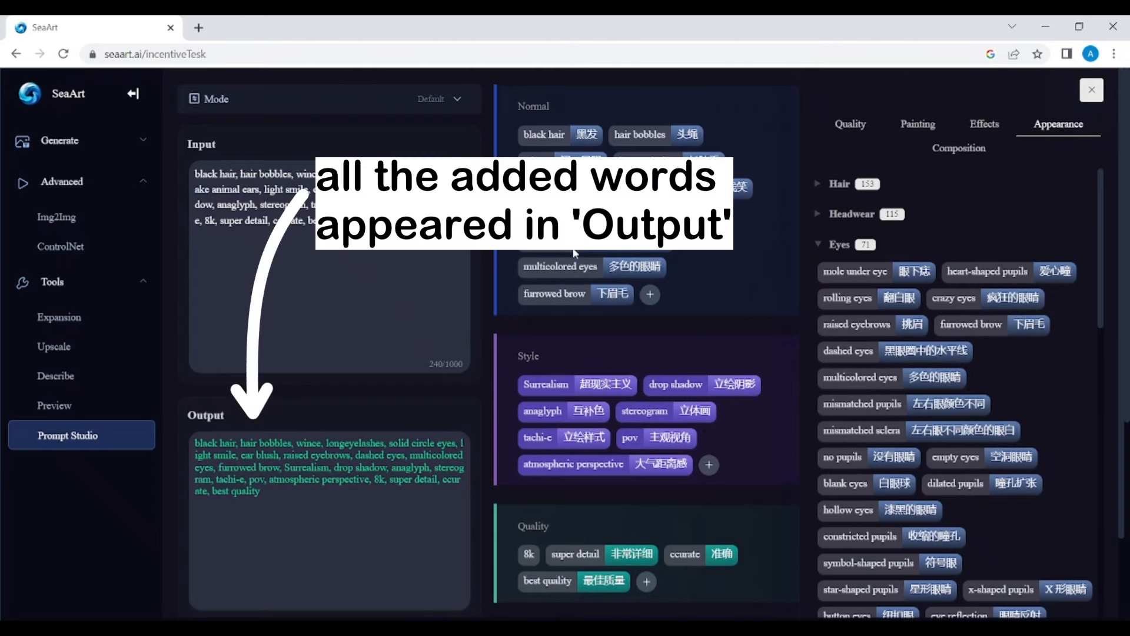
pyautogui.moveTo(339, 505); pyautogui.dragTo(194, 443)
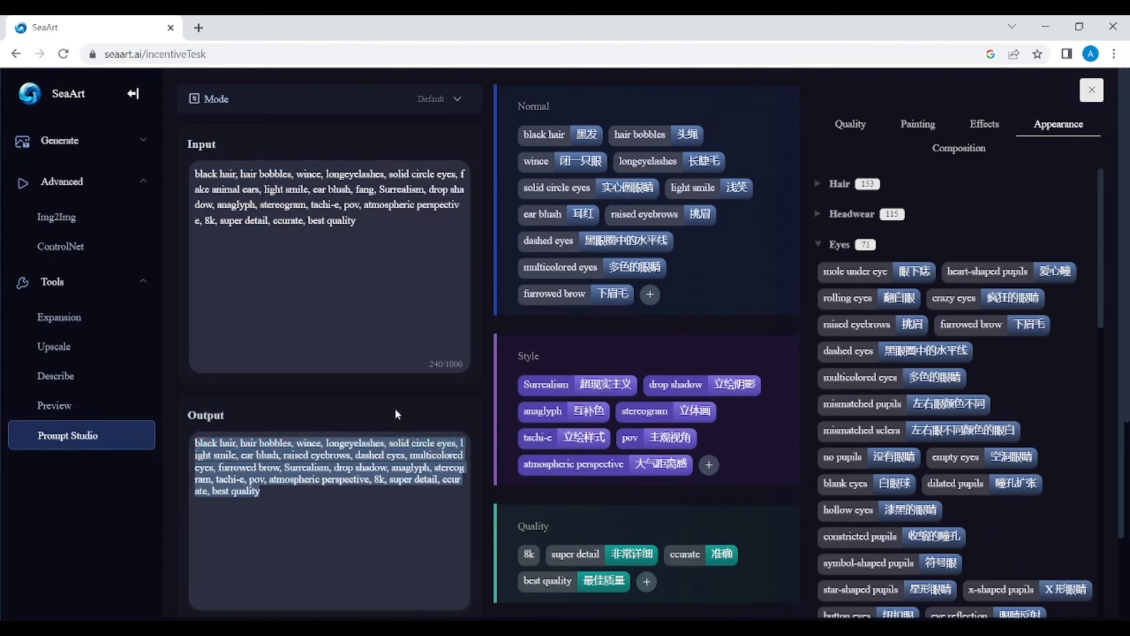